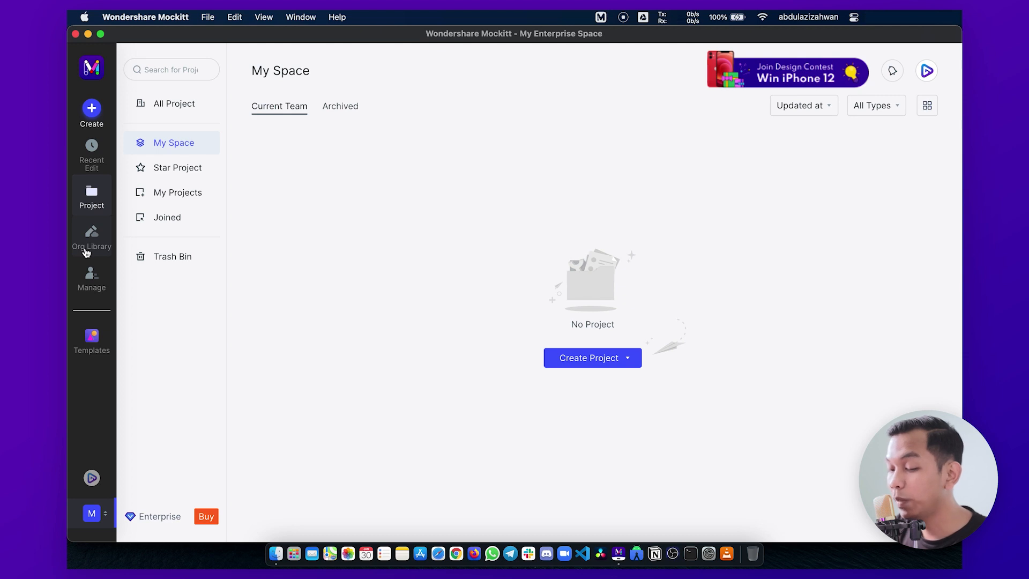
Look through the creation options, Recent Edit, Project and Org Library sections of the workspace
{"action": "left_click", "coordinate": [93, 110]}
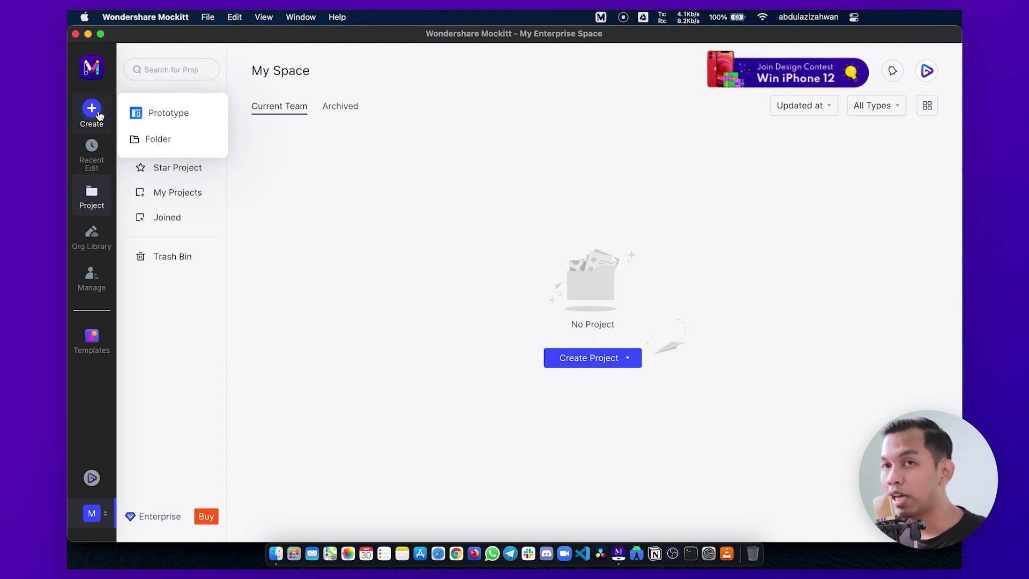
{"action": "left_click", "coordinate": [101, 145]}
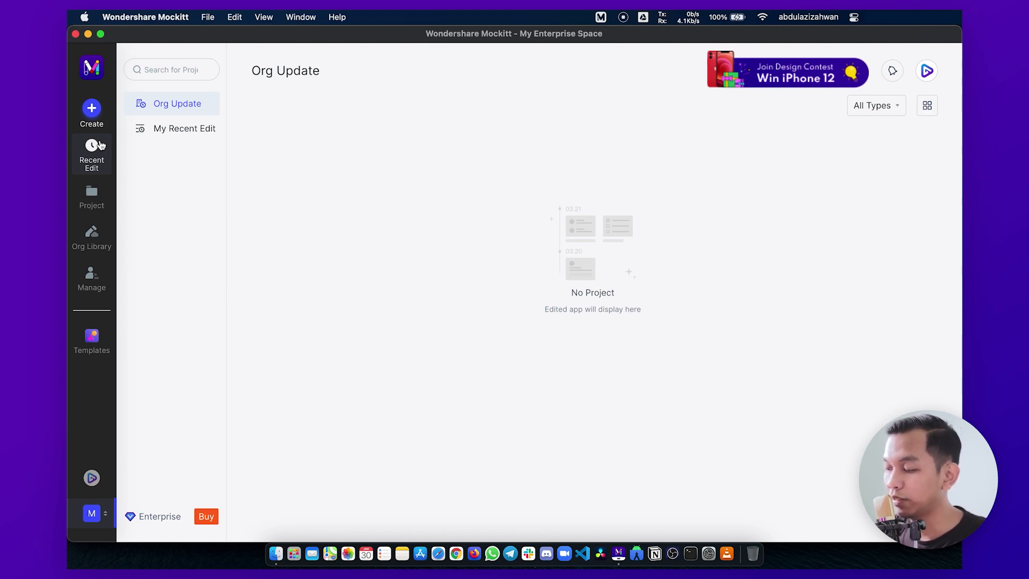
{"action": "left_click", "coordinate": [91, 190]}
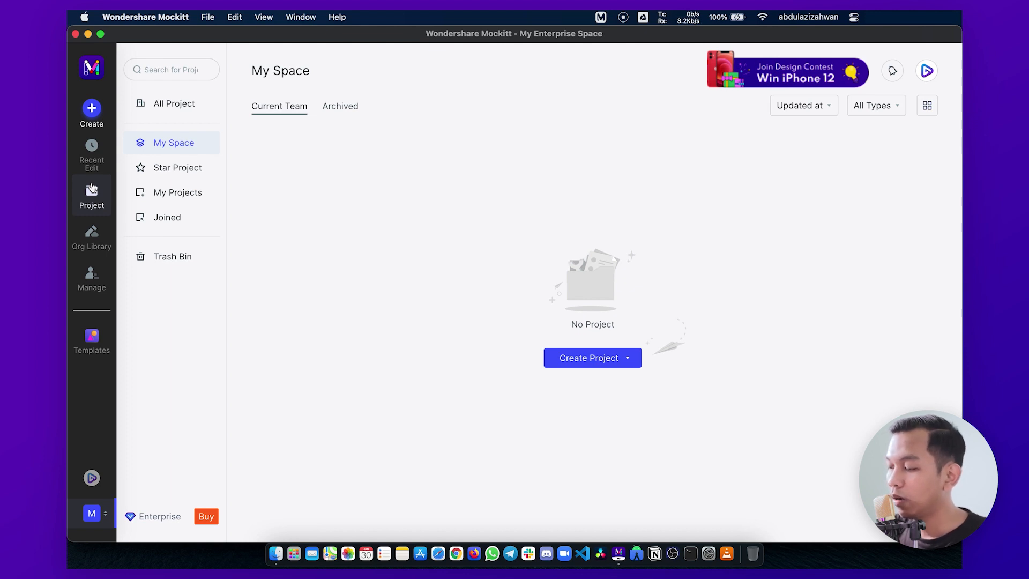
{"action": "left_click", "coordinate": [89, 253]}
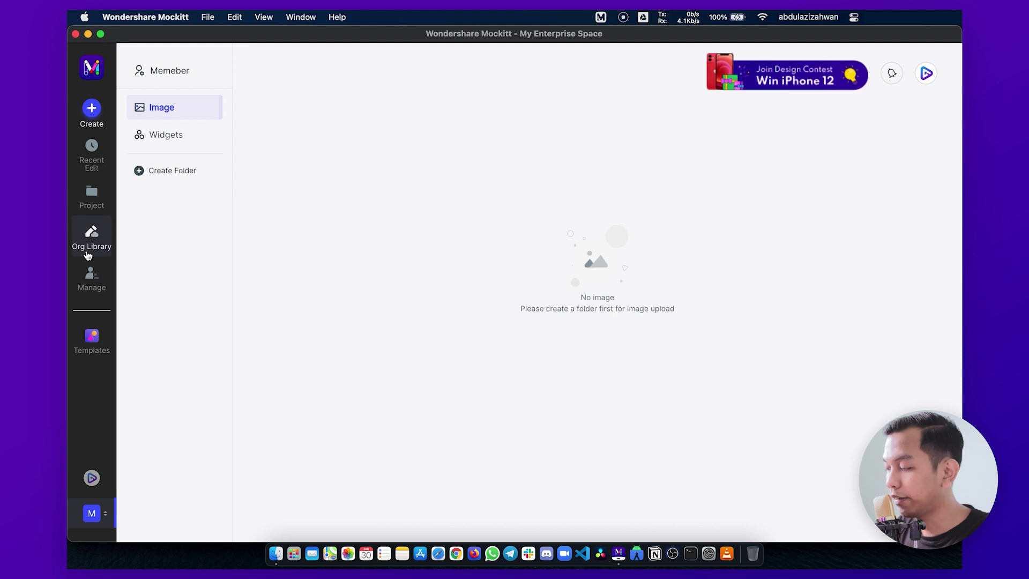
Create a new prototype project in My Space using the iPhone 12 Pro/12 (390 × 844) device size
{"action": "left_click", "coordinate": [91, 195]}
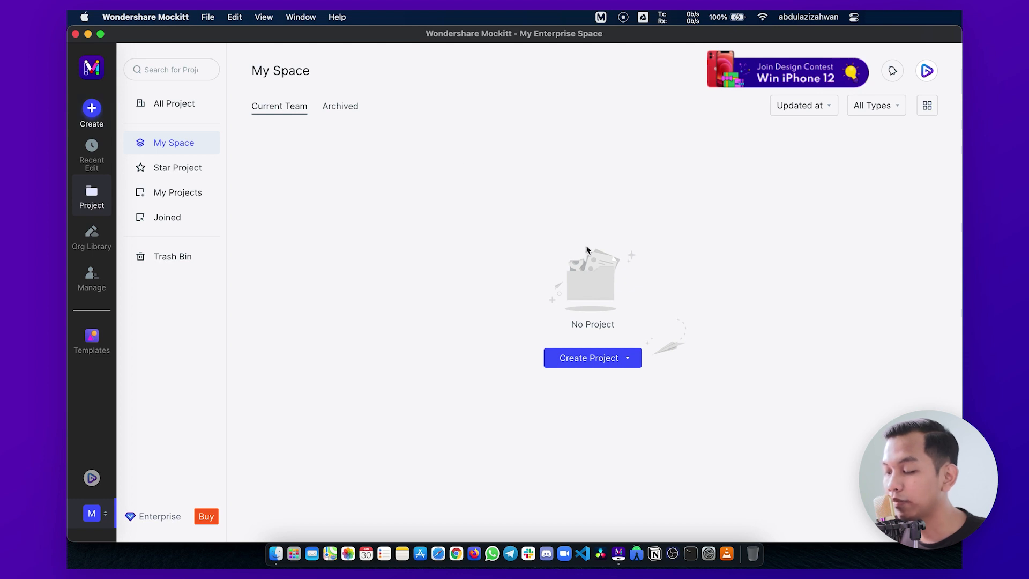
{"action": "left_click", "coordinate": [592, 358]}
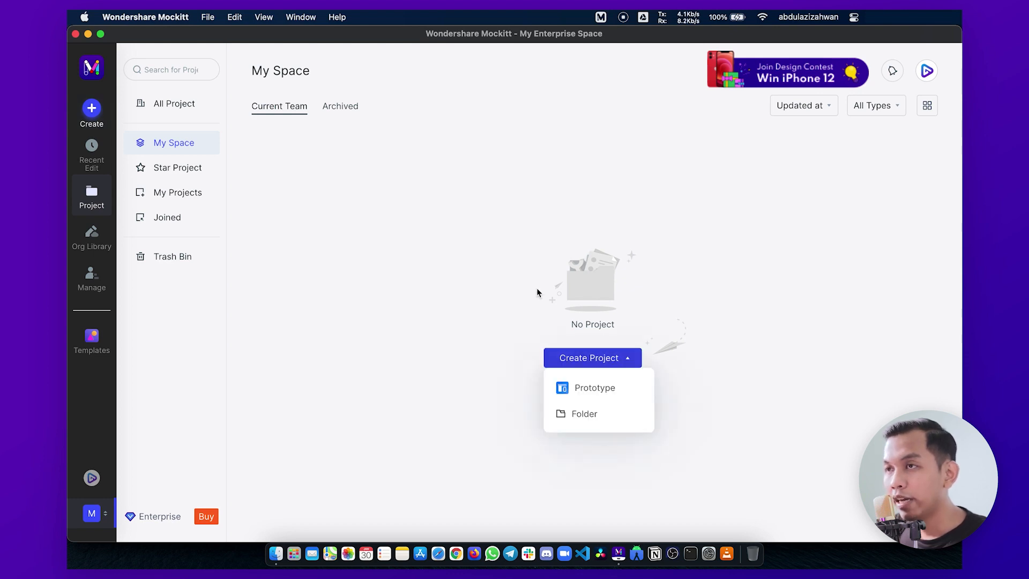
{"action": "left_click", "coordinate": [596, 385]}
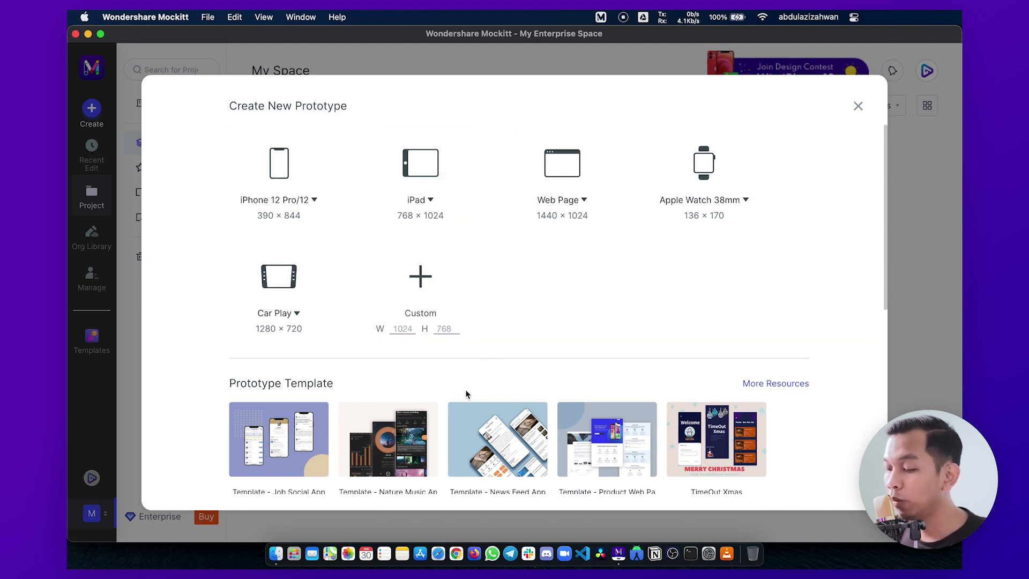
{"action": "scroll", "coordinate": [472, 380], "scroll_direction": "down", "scroll_amount": 10}
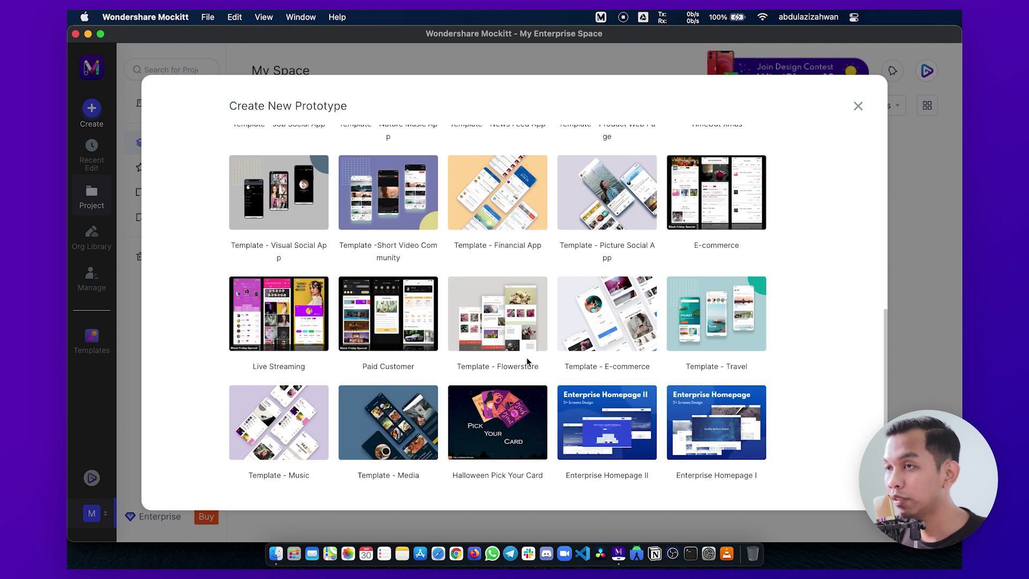
{"action": "scroll", "coordinate": [697, 284], "scroll_direction": "up", "scroll_amount": 10}
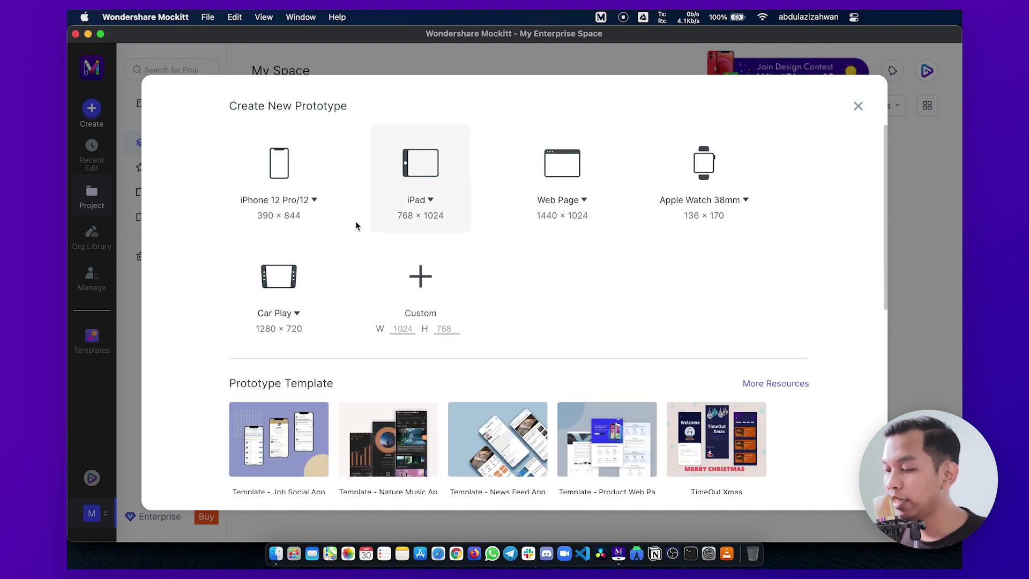
{"action": "left_click", "coordinate": [306, 200]}
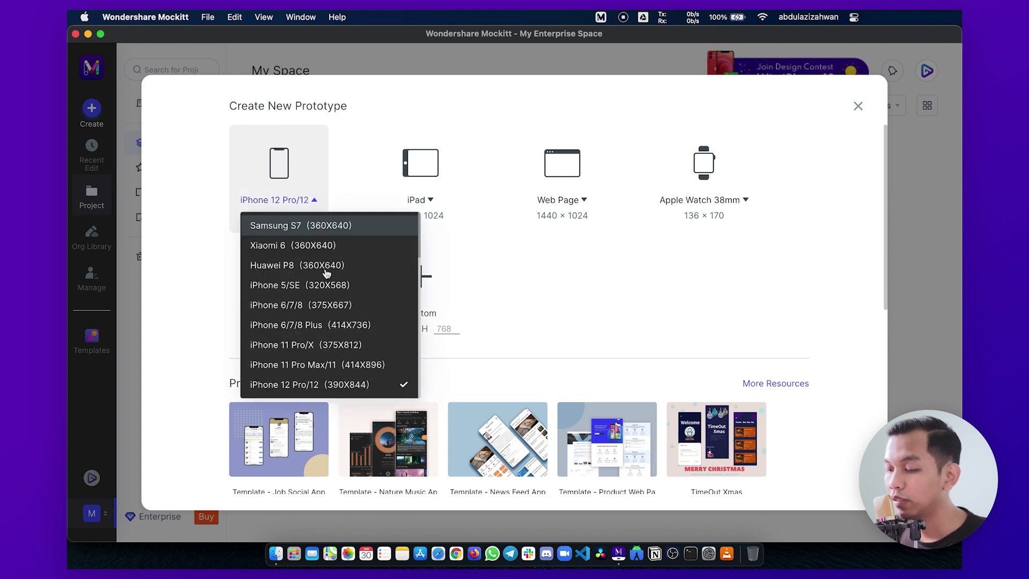
{"action": "left_click", "coordinate": [328, 384]}
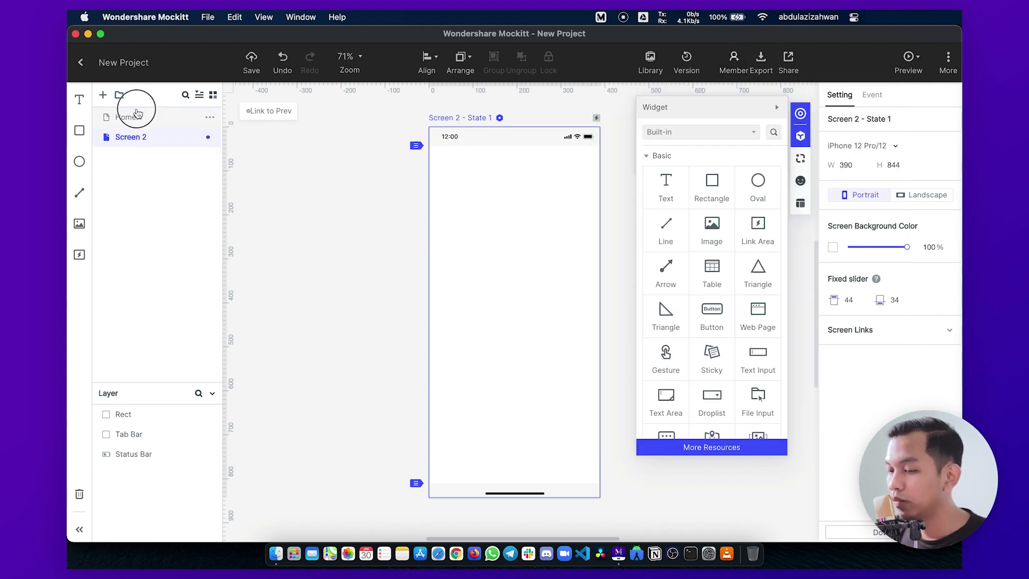
Delete the Home screen from the new project
{"action": "left_click", "coordinate": [137, 113]}
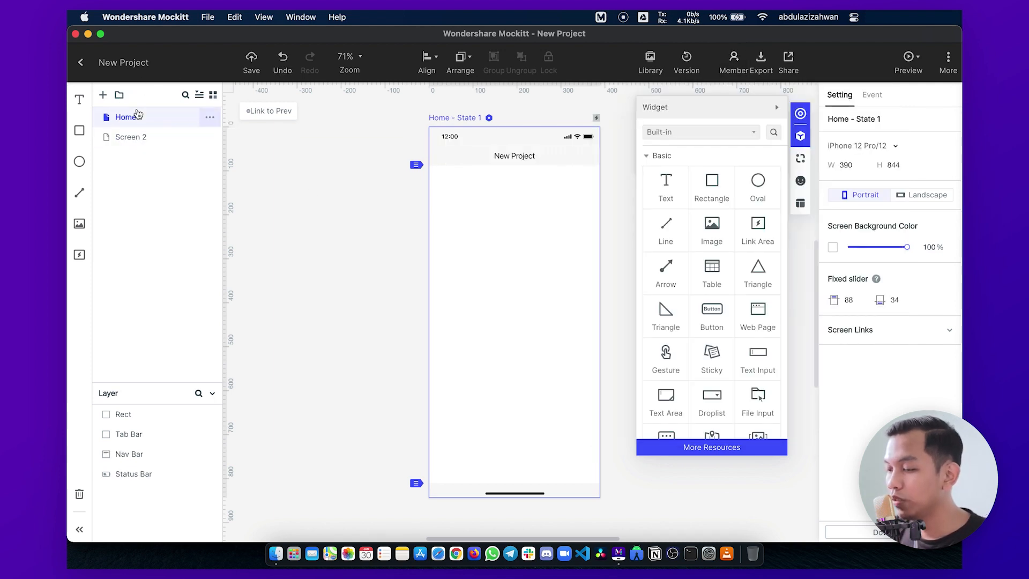
{"action": "left_click", "coordinate": [209, 117]}
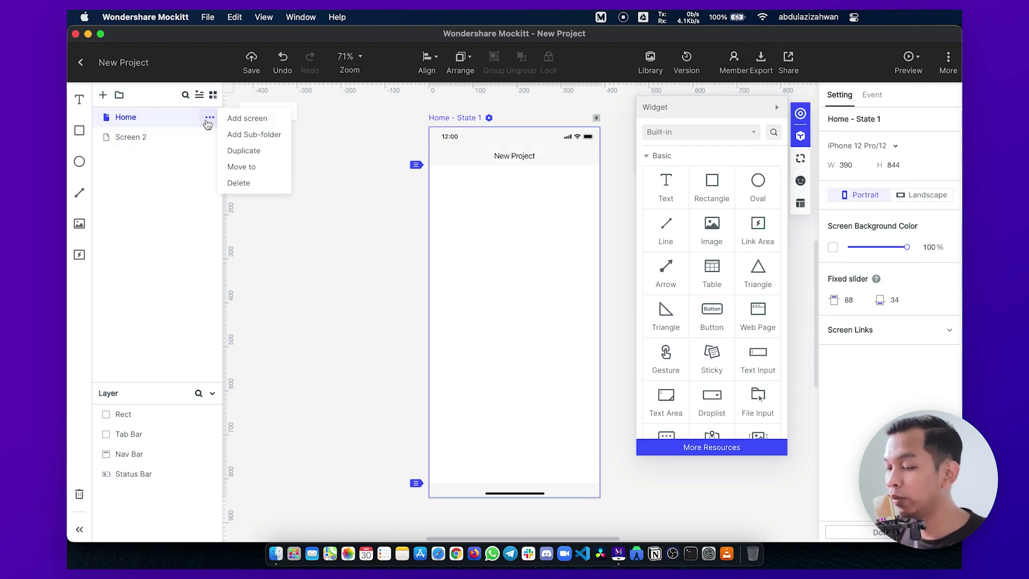
{"action": "left_click", "coordinate": [244, 185]}
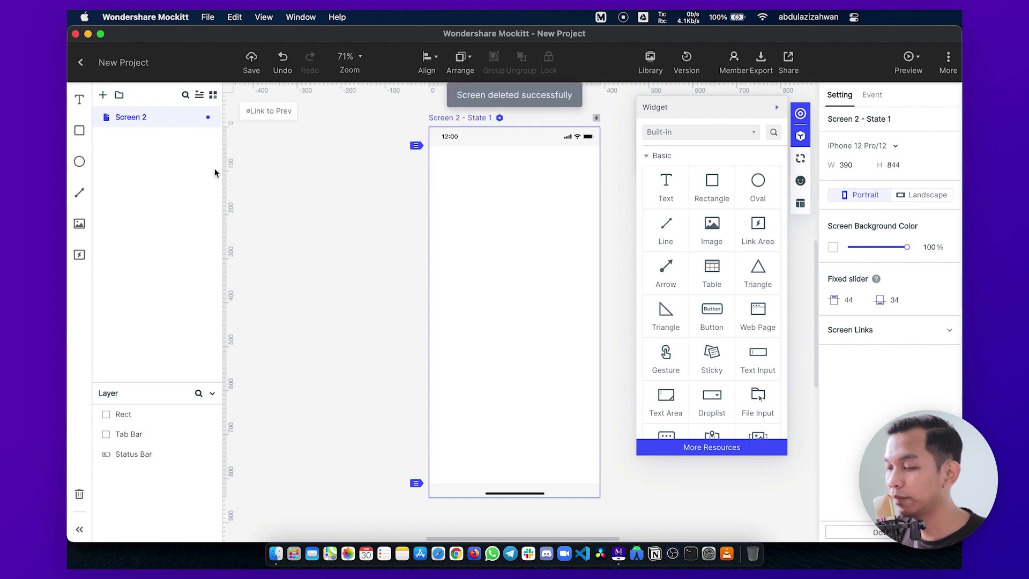
Rename the remaining screen Login and add a second screen named Onboarding 1
{"action": "double_click", "coordinate": [131, 117]}
{"action": "type", "text": "Login"}
{"action": "key", "text": "Return"}
{"action": "left_click", "coordinate": [103, 95]}
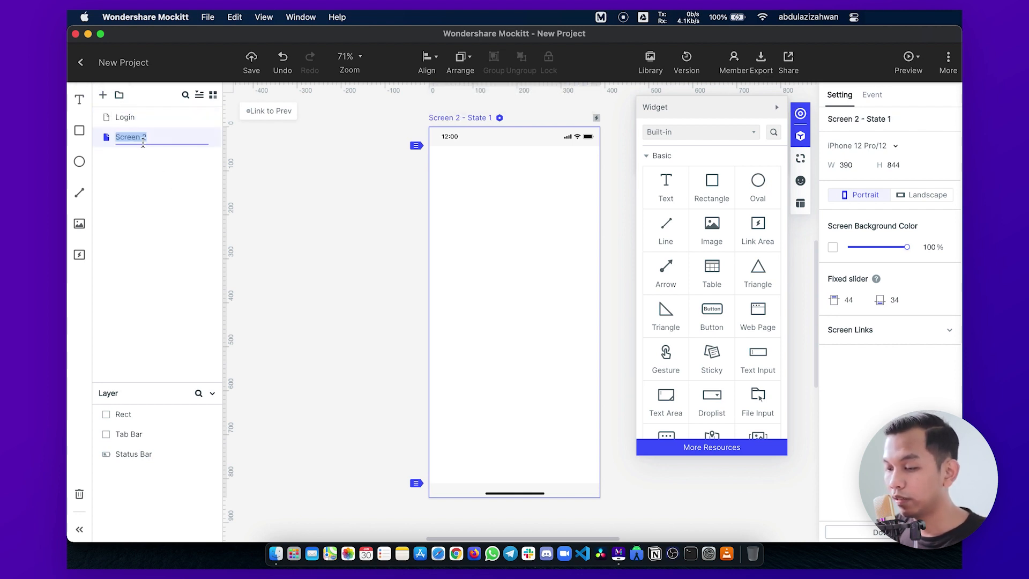
{"action": "type", "text": "Onboarding 1"}
{"action": "key", "text": "Return"}
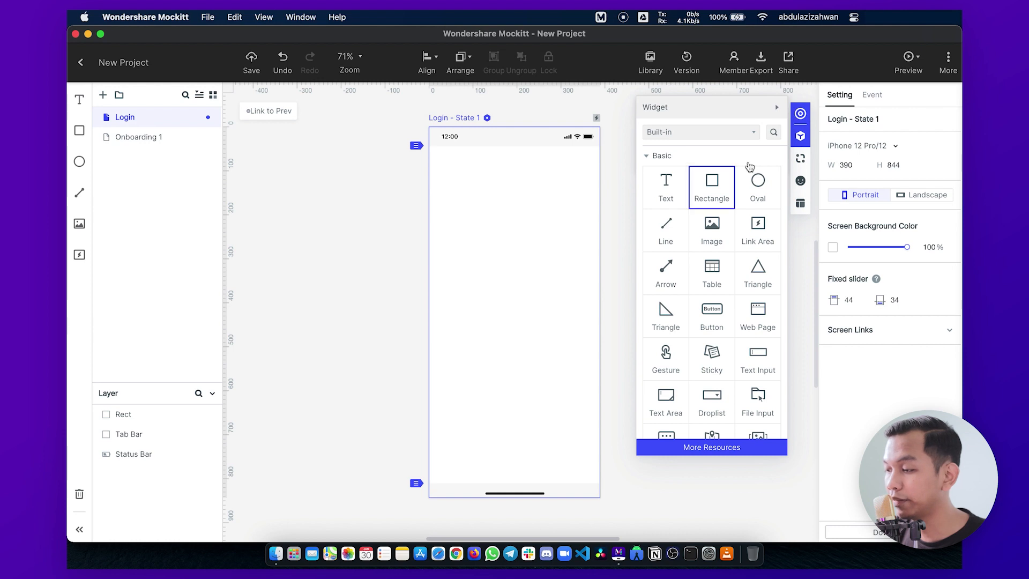
Close the widget library and bring the illustration of the woman coding from Finder onto the Login screen's upper half
{"action": "left_click", "coordinate": [801, 136]}
{"action": "left_click", "coordinate": [694, 211]}
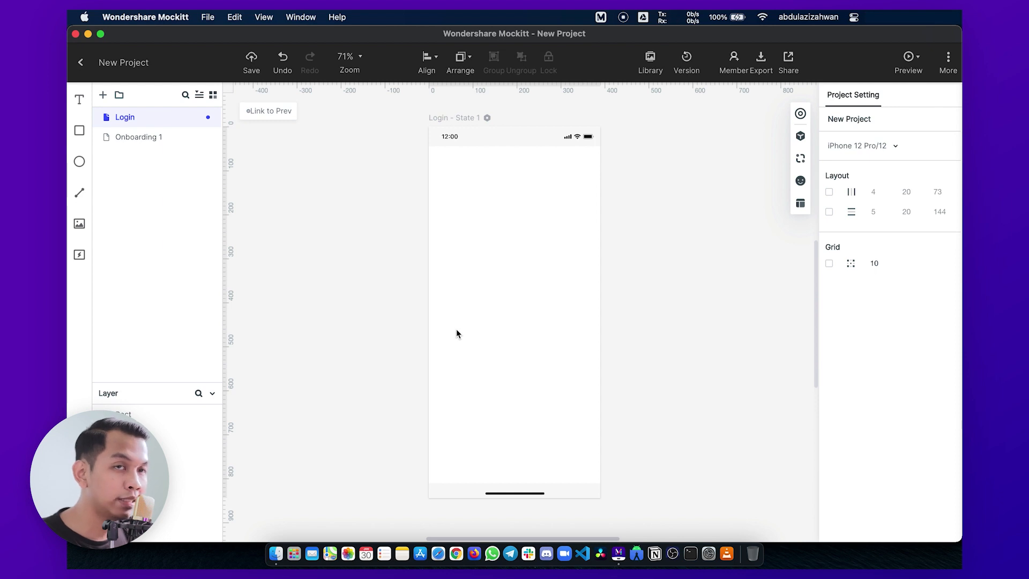
{"action": "left_click", "coordinate": [276, 553]}
{"action": "left_click", "coordinate": [239, 116]}
{"action": "left_click_drag", "start_coordinate": [244, 101], "coordinate": [527, 229]}
{"action": "key", "text": "super+Tab"}
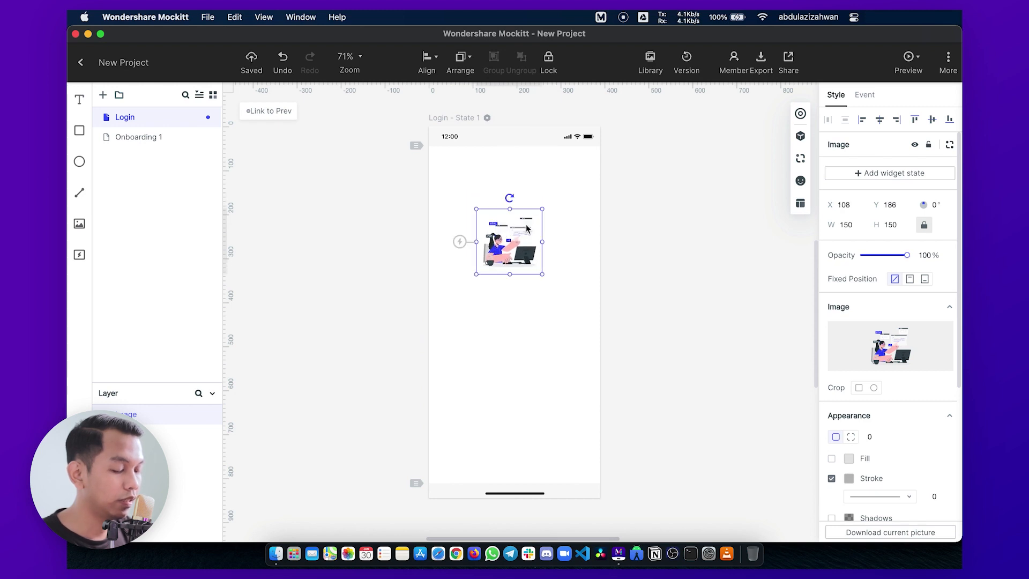
Add the text "MyLearning" above the illustration and set its font to Montserrat
{"action": "left_click", "coordinate": [79, 100]}
{"action": "left_click", "coordinate": [491, 178]}
{"action": "double_click", "coordinate": [524, 182]}
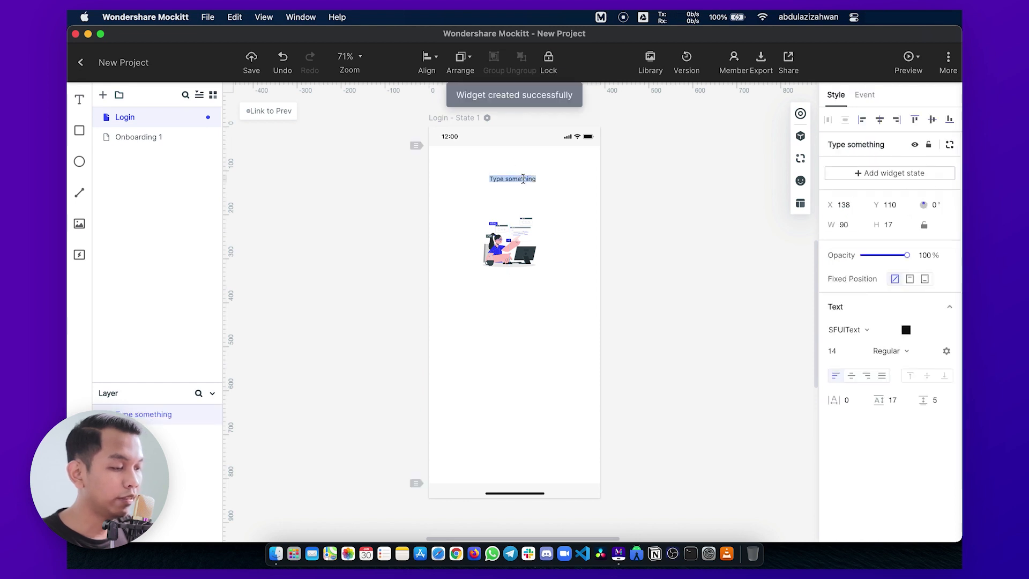
{"action": "type", "text": "MyLearning"}
{"action": "key", "text": "super+a"}
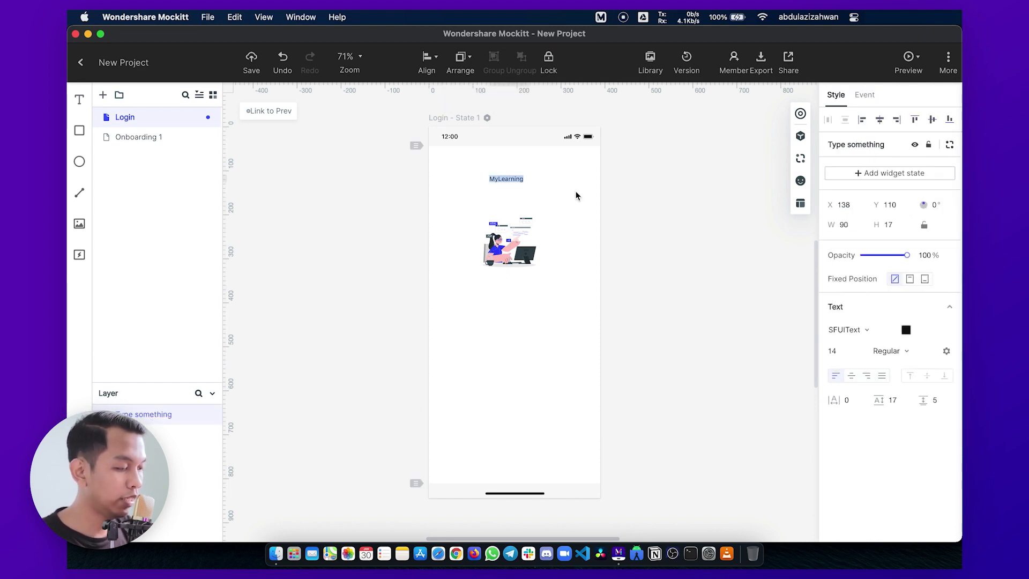
{"action": "left_click", "coordinate": [852, 336]}
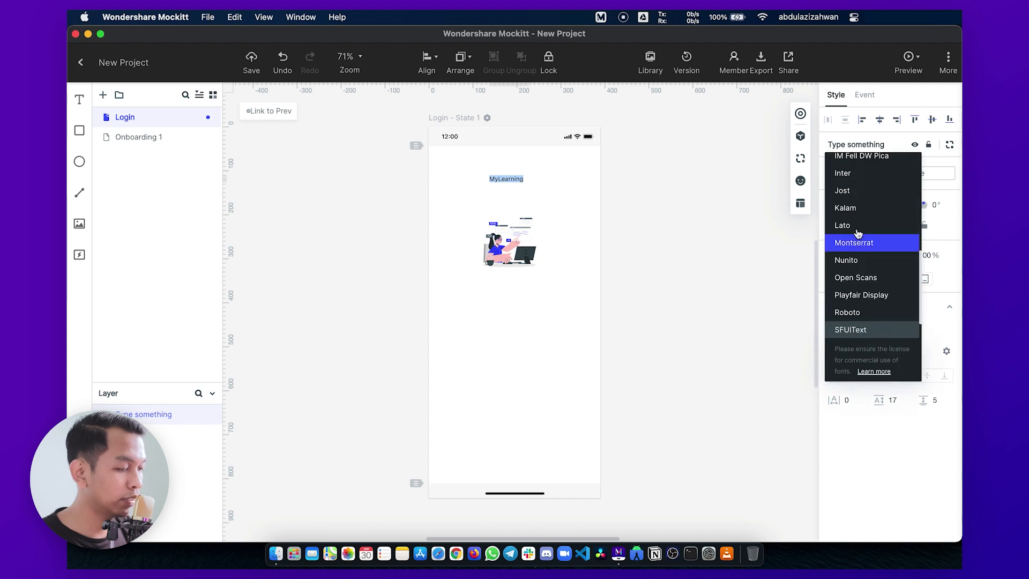
{"action": "left_click", "coordinate": [862, 244]}
{"action": "left_click", "coordinate": [568, 202]}
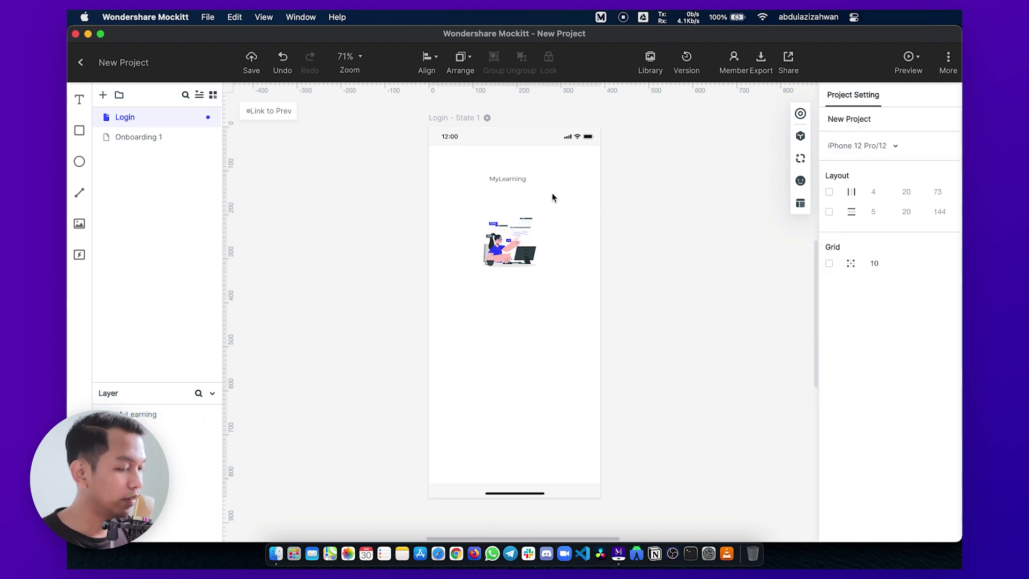
Set the MyLearning text to size 36 with the Bold 700 weight
{"action": "left_click", "coordinate": [517, 183]}
{"action": "left_click", "coordinate": [851, 352]}
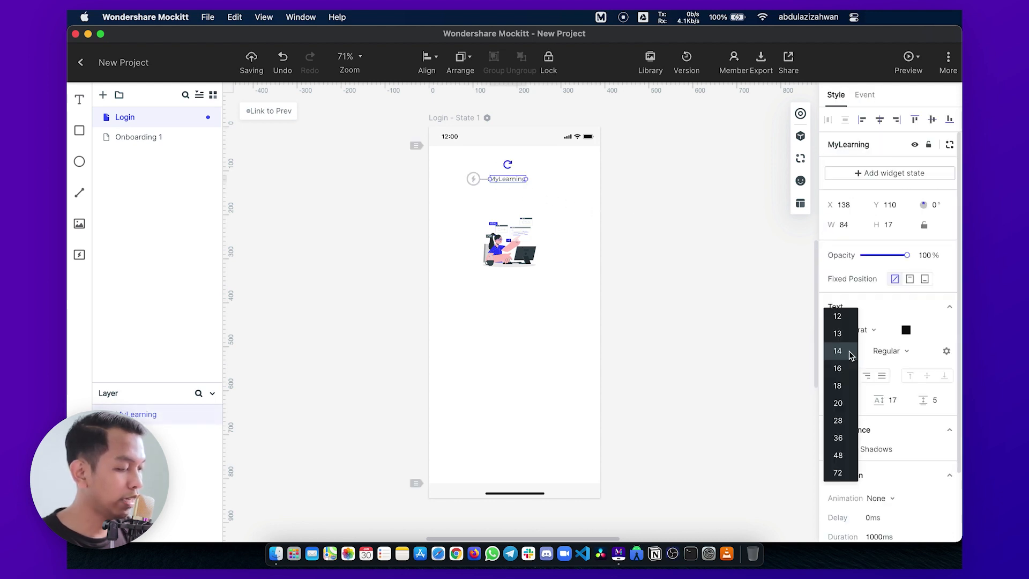
{"action": "left_click", "coordinate": [840, 439]}
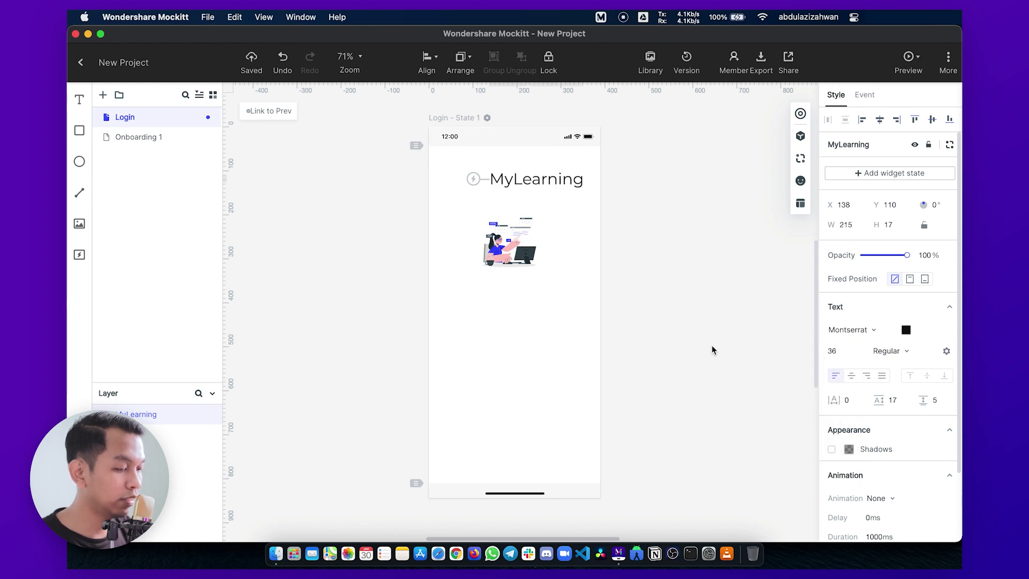
{"action": "left_click", "coordinate": [913, 354]}
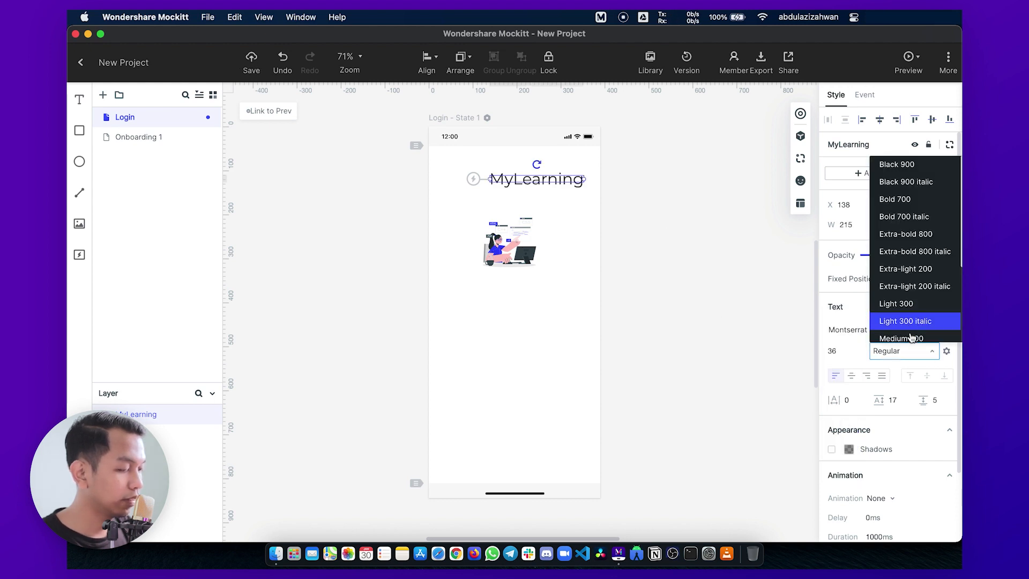
{"action": "scroll", "coordinate": [915, 330], "scroll_direction": "down", "scroll_amount": 3}
{"action": "scroll", "coordinate": [922, 252], "scroll_direction": "up", "scroll_amount": 3}
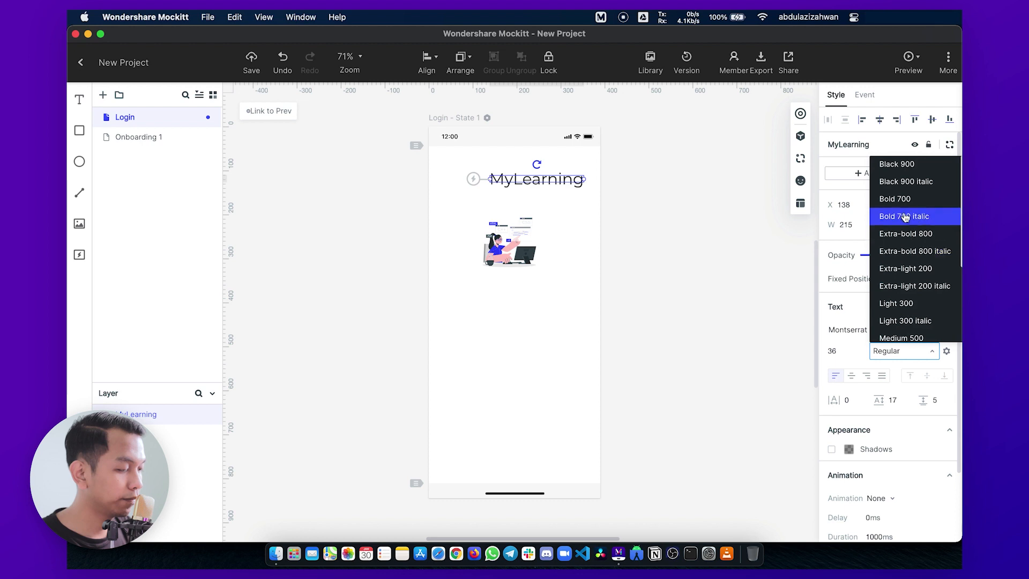
{"action": "left_click", "coordinate": [904, 202]}
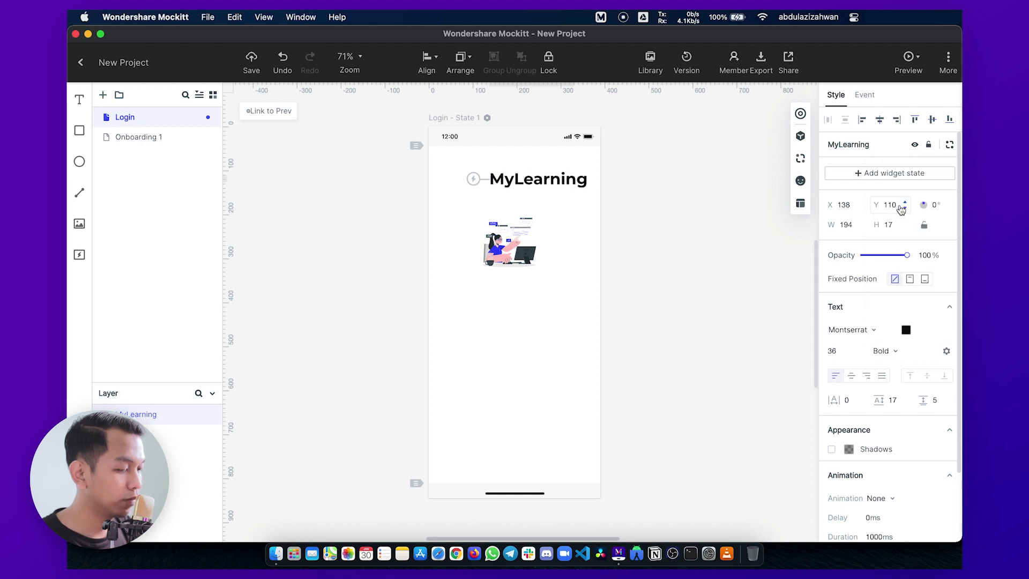
{"action": "left_click", "coordinate": [720, 256]}
Center the MyLearning title near the top and enlarge the illustration below it to almost the full screen width
{"action": "mouse_move", "coordinate": [549, 186]}
{"action": "left_mouse_down"}
{"action": "mouse_move", "coordinate": [520, 191]}
{"action": "mouse_move", "coordinate": [532, 187]}
{"action": "left_mouse_up"}
{"action": "left_click", "coordinate": [507, 258]}
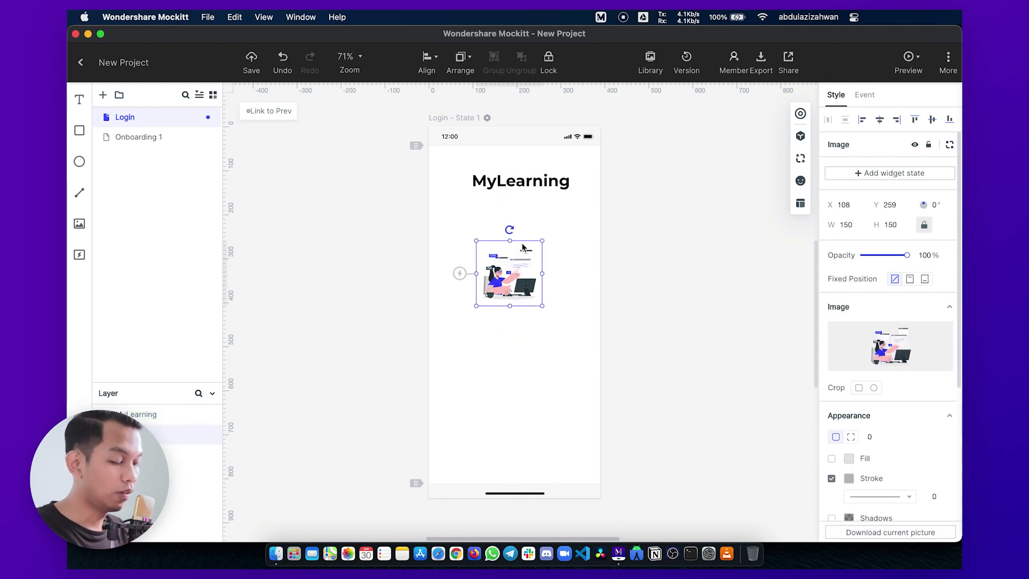
{"action": "left_click_drag", "start_coordinate": [454, 236], "coordinate": [407, 204]}
{"action": "left_click_drag", "start_coordinate": [543, 306], "coordinate": [613, 352]}
{"action": "left_click_drag", "start_coordinate": [539, 322], "coordinate": [538, 321]}
{"action": "left_click", "coordinate": [622, 324]}
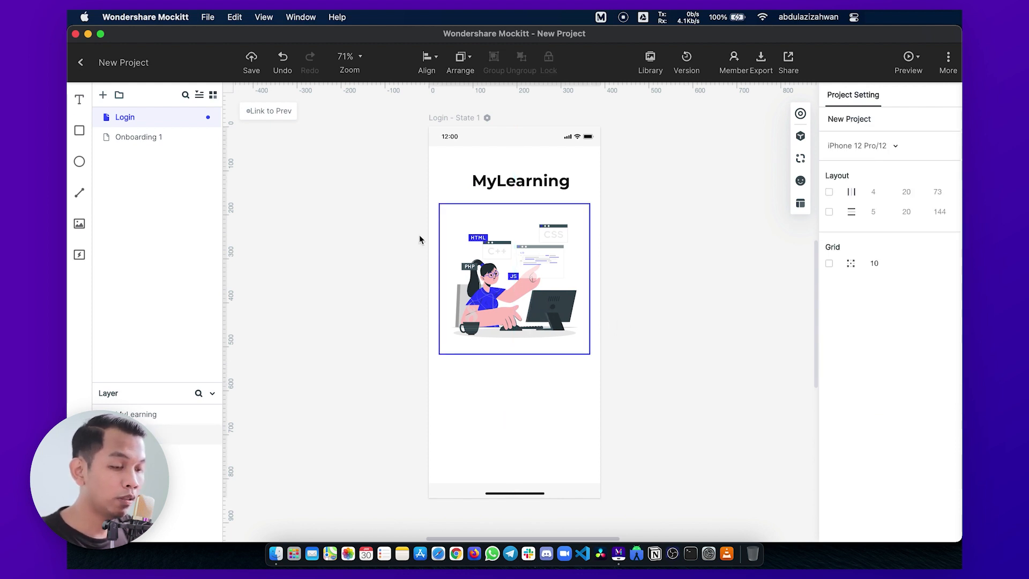
Add a rectangle directly below the illustration, matching its width at about 345, and set the rectangle's height to 54
{"action": "left_click_drag", "start_coordinate": [79, 131], "coordinate": [592, 379]}
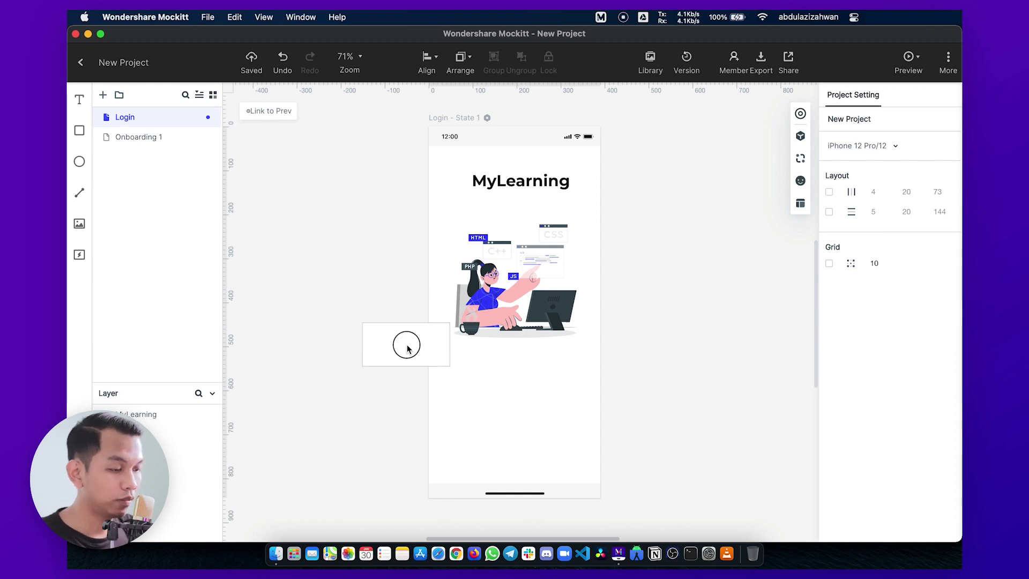
{"action": "left_click_drag", "start_coordinate": [450, 377], "coordinate": [437, 379]}
{"action": "left_click_drag", "start_coordinate": [519, 398], "coordinate": [520, 379]}
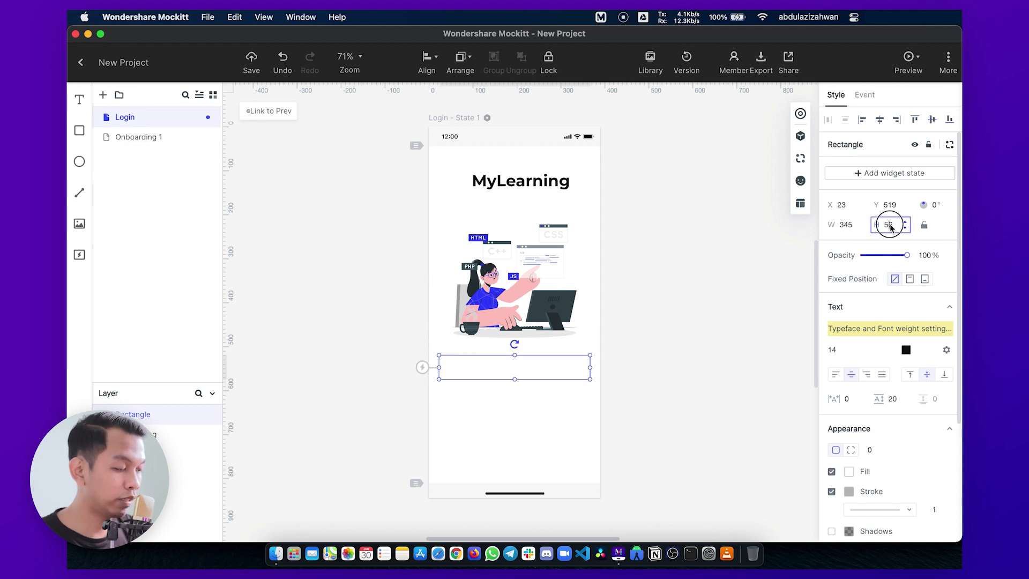
{"action": "type", "text": "54"}
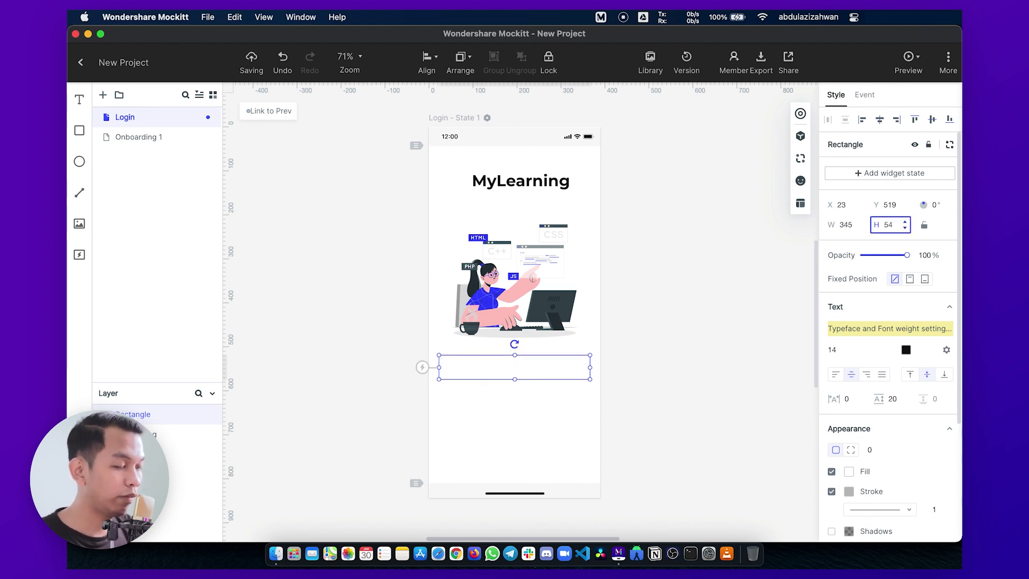
{"action": "key", "text": "Return"}
Set the corner radius of the rectangle below the illustration to 8
{"action": "scroll", "coordinate": [879, 375], "scroll_direction": "down", "scroll_amount": 1}
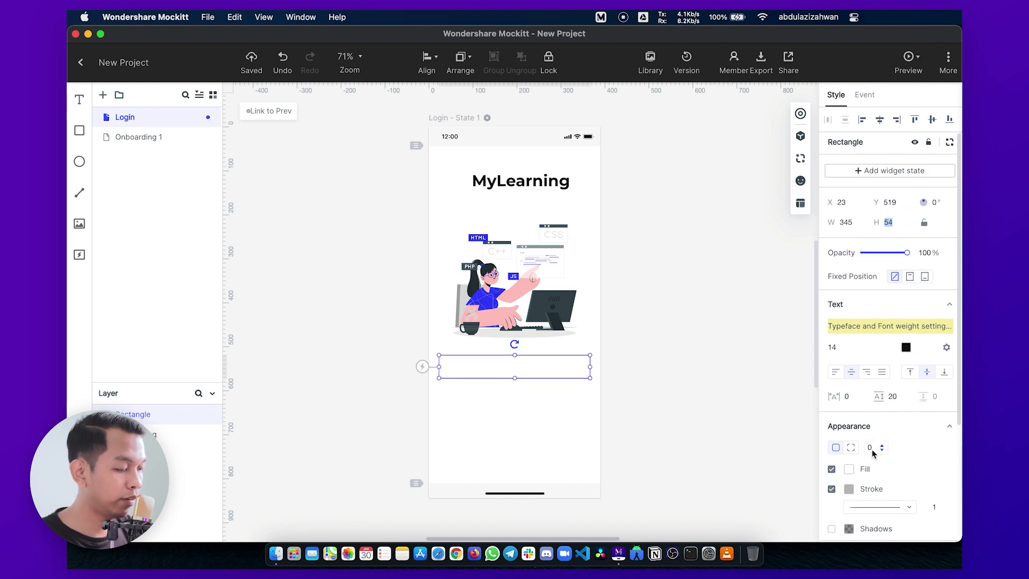
{"action": "left_click", "coordinate": [868, 446]}
{"action": "type", "text": "8"}
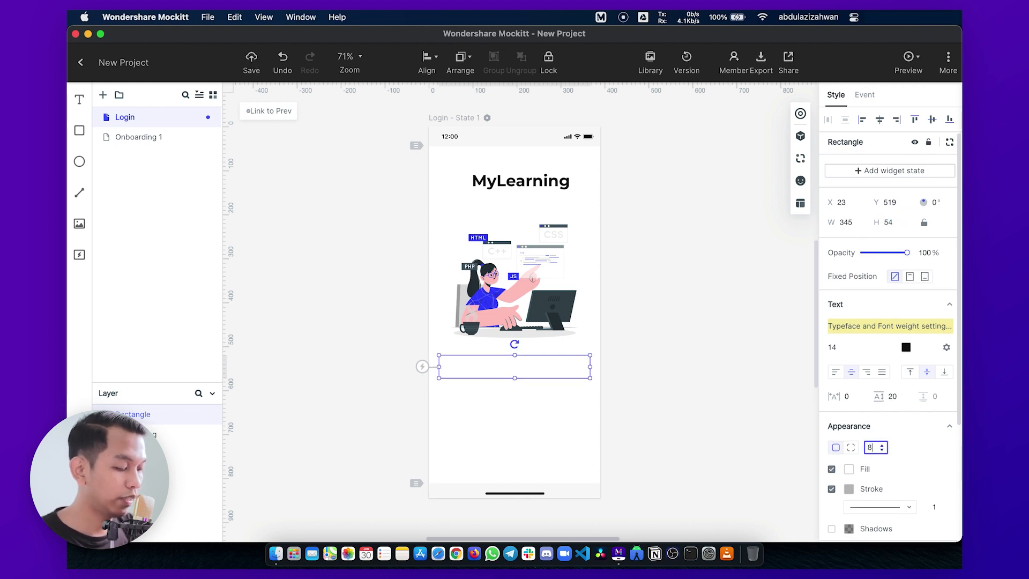
{"action": "key", "text": "Return"}
{"action": "left_click", "coordinate": [661, 379]}
{"action": "left_click", "coordinate": [565, 370]}
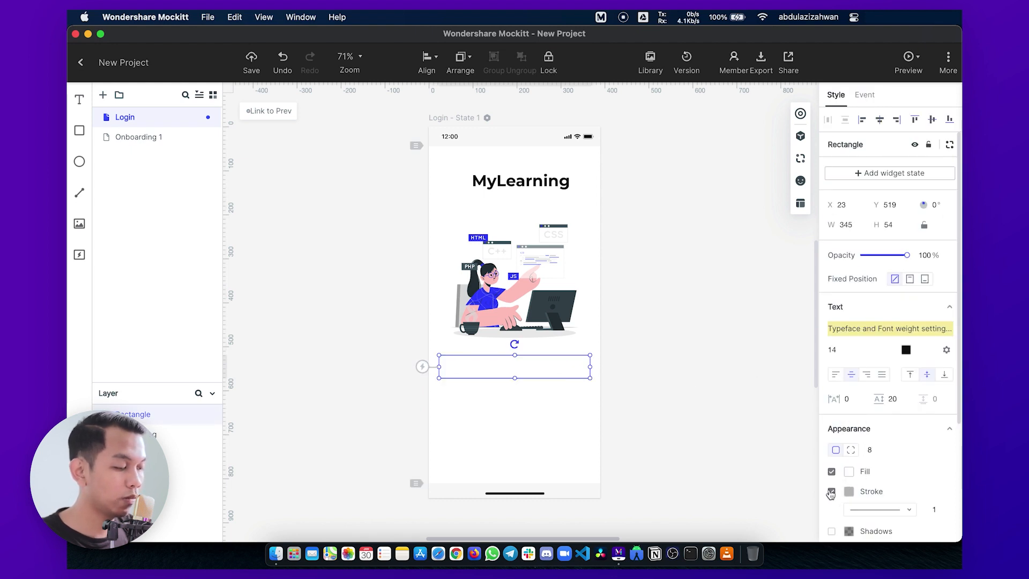
Remove the stroke from the rectangle below the illustration and set its fill color to #FAFAFA
{"action": "left_click", "coordinate": [839, 489]}
{"action": "left_click", "coordinate": [848, 472]}
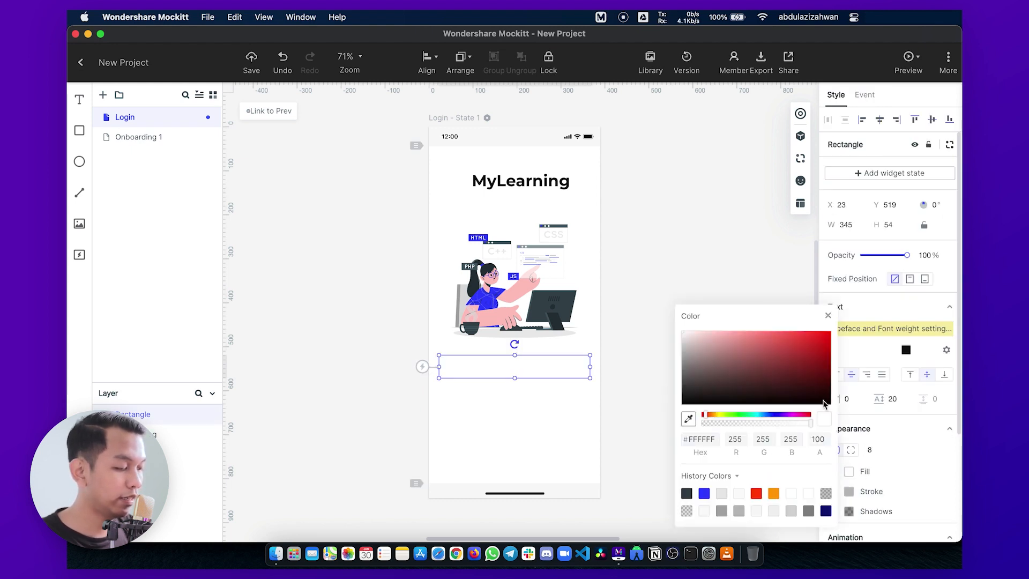
{"action": "left_click", "coordinate": [689, 438]}
{"action": "type", "text": "FAFAFA"}
{"action": "key", "text": "Return"}
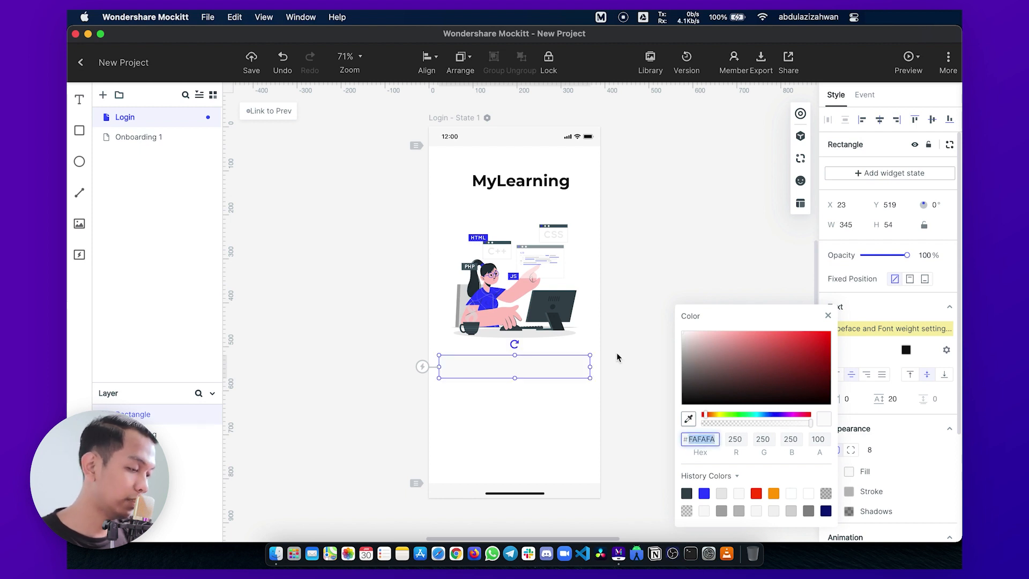
Adjust the fill of the rectangle below the illustration to the light gray #F9F9F9
{"action": "left_click", "coordinate": [849, 471]}
{"action": "left_click", "coordinate": [682, 337]}
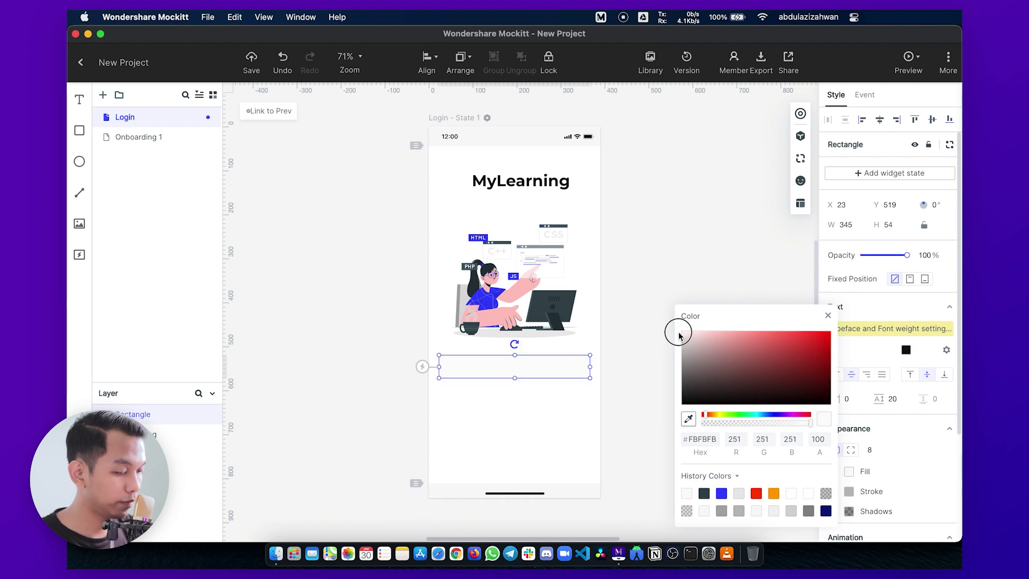
{"action": "left_click", "coordinate": [548, 356]}
{"action": "left_click", "coordinate": [535, 367]}
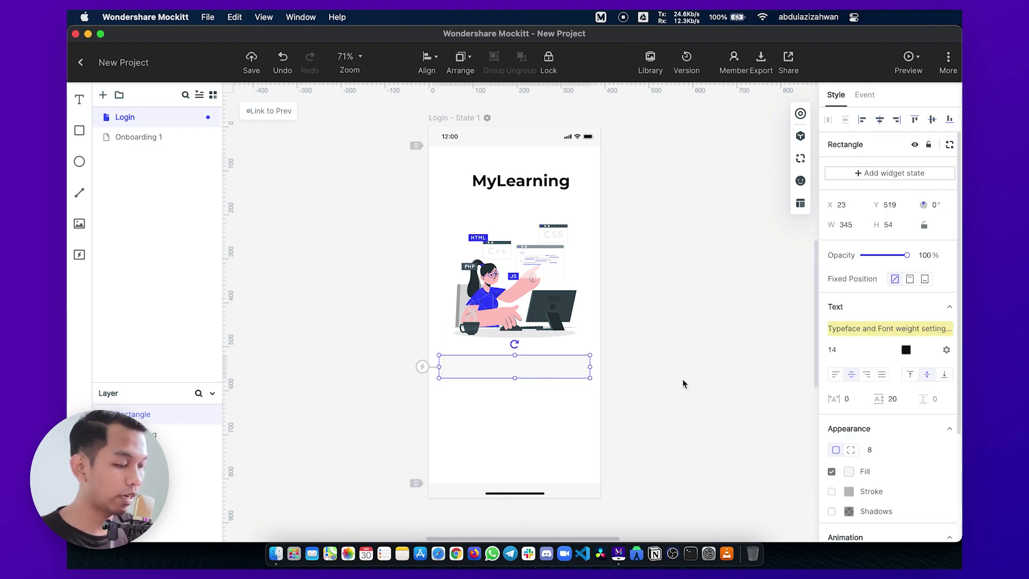
{"action": "left_click", "coordinate": [622, 381]}
{"action": "left_click", "coordinate": [492, 369]}
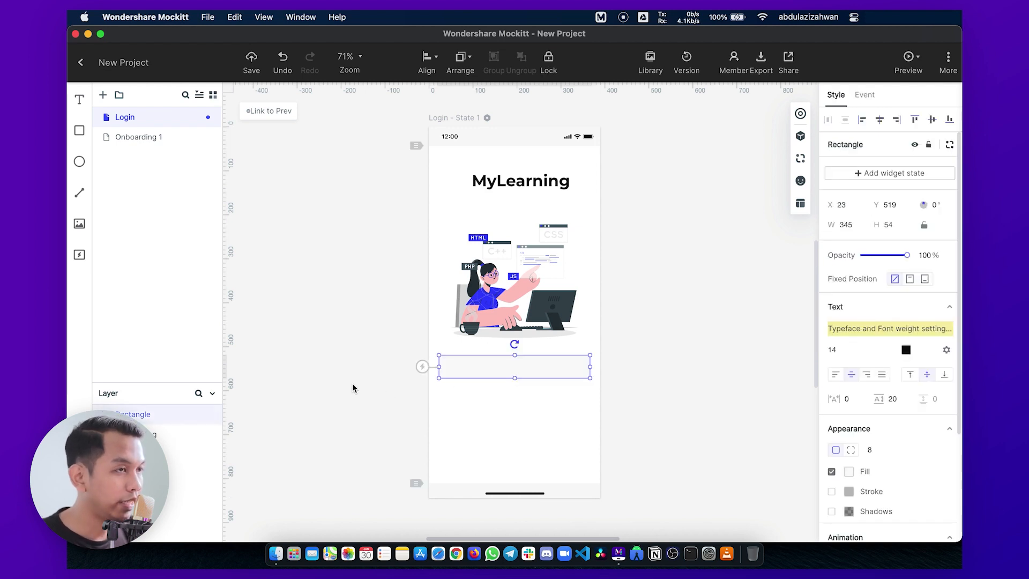
Add a text element reading "Type your username" in the empty area below the rectangle
{"action": "left_click", "coordinate": [81, 99]}
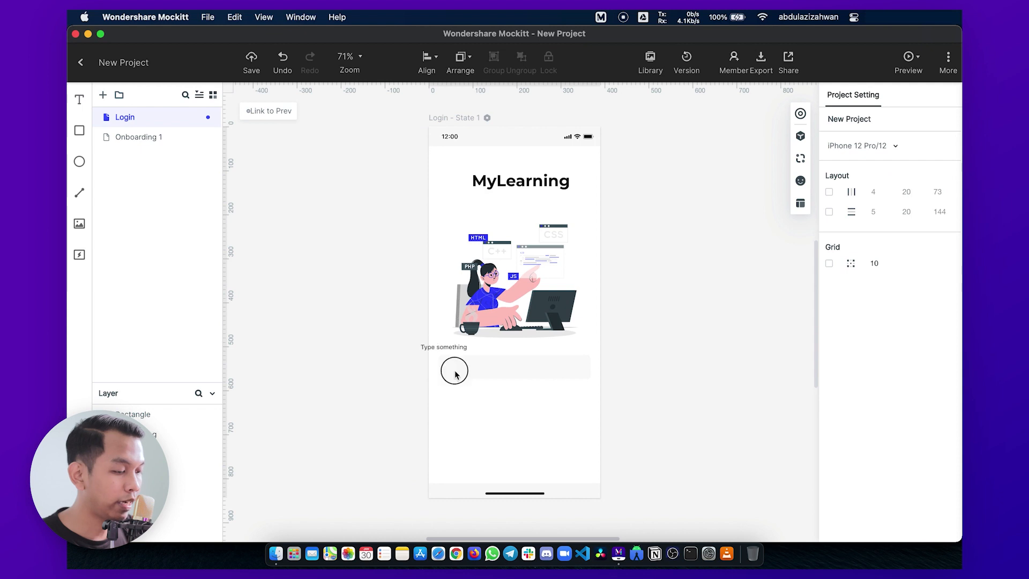
{"action": "left_click", "coordinate": [497, 419]}
{"action": "double_click", "coordinate": [498, 419]}
{"action": "type", "text": "your u"}
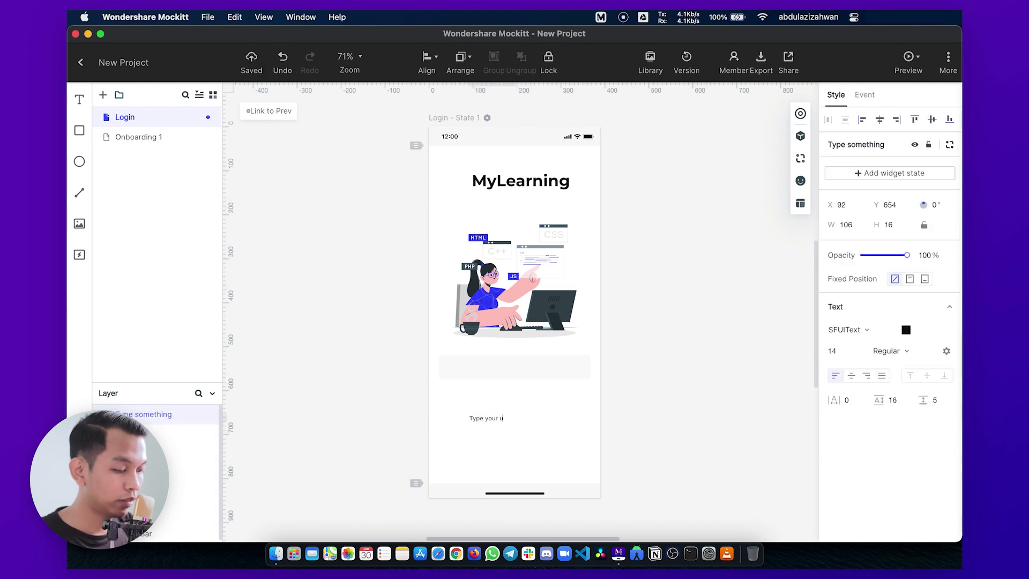
{"action": "type", "text": "sername"}
Set the "Type your username" text to the Montserrat font and color it with the gray sampled from the chair in the illustration
{"action": "key", "text": "super+a"}
{"action": "left_click", "coordinate": [847, 330]}
{"action": "left_click", "coordinate": [863, 249]}
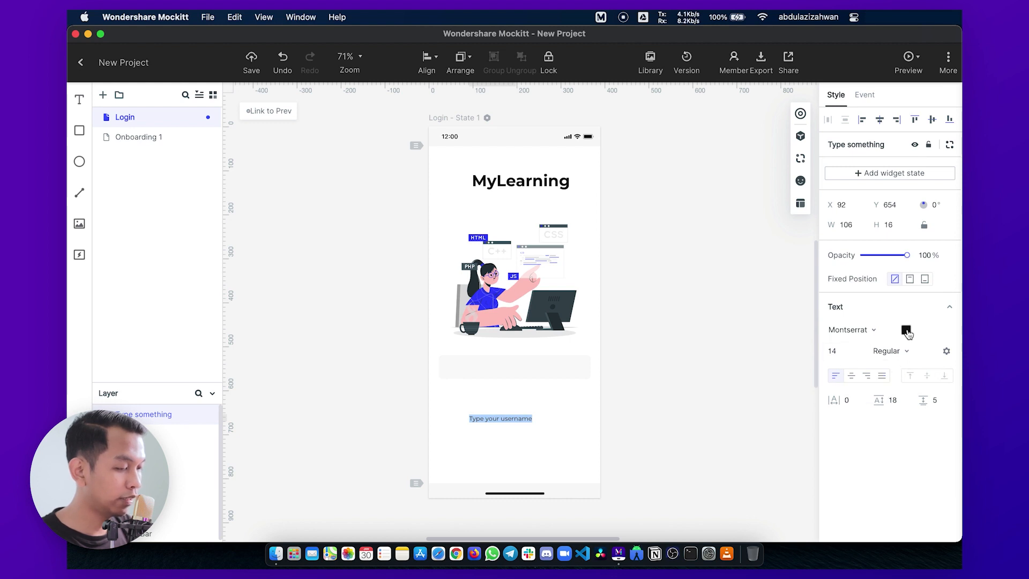
{"action": "left_click", "coordinate": [906, 330]}
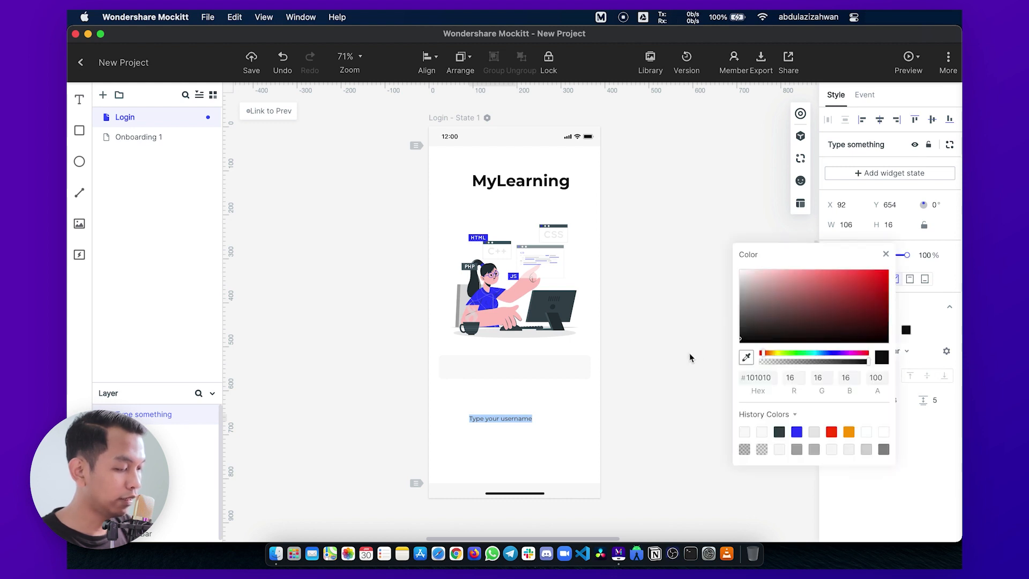
{"action": "left_click", "coordinate": [748, 357]}
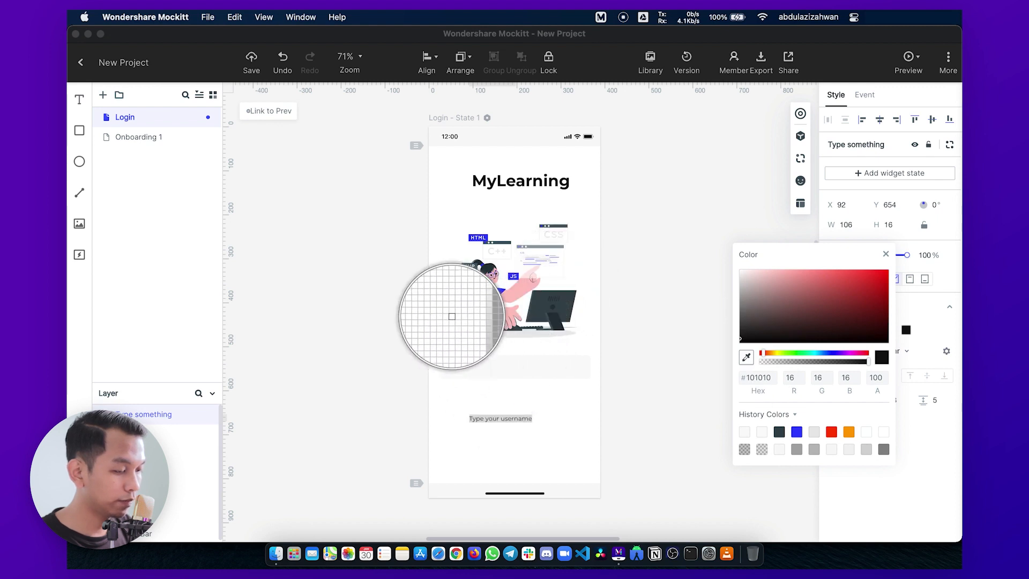
{"action": "left_click", "coordinate": [457, 311]}
{"action": "left_click", "coordinate": [542, 407]}
Move the "Type your username" text inside the rectangle near its left edge, at about X 44, Y 537
{"action": "left_click_drag", "start_coordinate": [494, 418], "coordinate": [473, 368]}
{"action": "scroll", "coordinate": [470, 376], "scroll_direction": "up", "scroll_amount": 5}
{"action": "left_click", "coordinate": [471, 384]}
{"action": "left_click", "coordinate": [488, 354]}
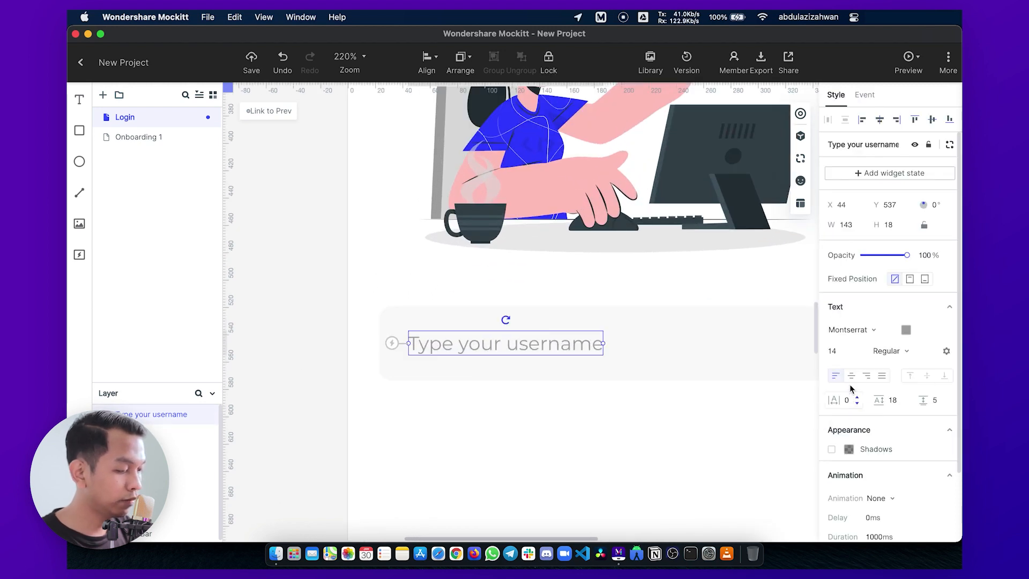
Set the "Type your username" text to size 16 and readjust its position inside the rectangle
{"action": "left_click", "coordinate": [849, 351]}
{"action": "left_click", "coordinate": [852, 370]}
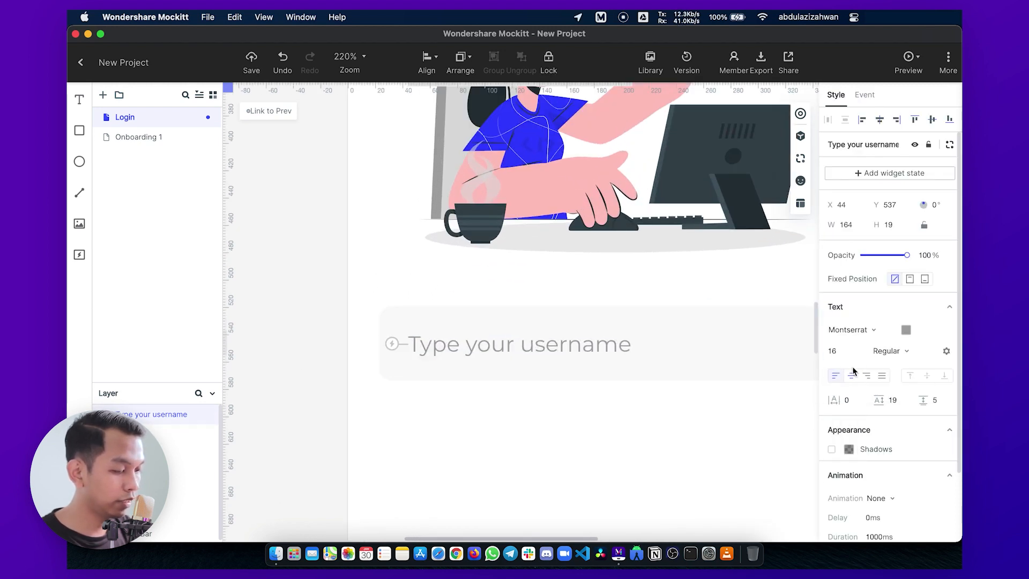
{"action": "left_click_drag", "start_coordinate": [547, 353], "coordinate": [514, 350]}
{"action": "scroll", "coordinate": [469, 358], "scroll_direction": "up", "scroll_amount": 2}
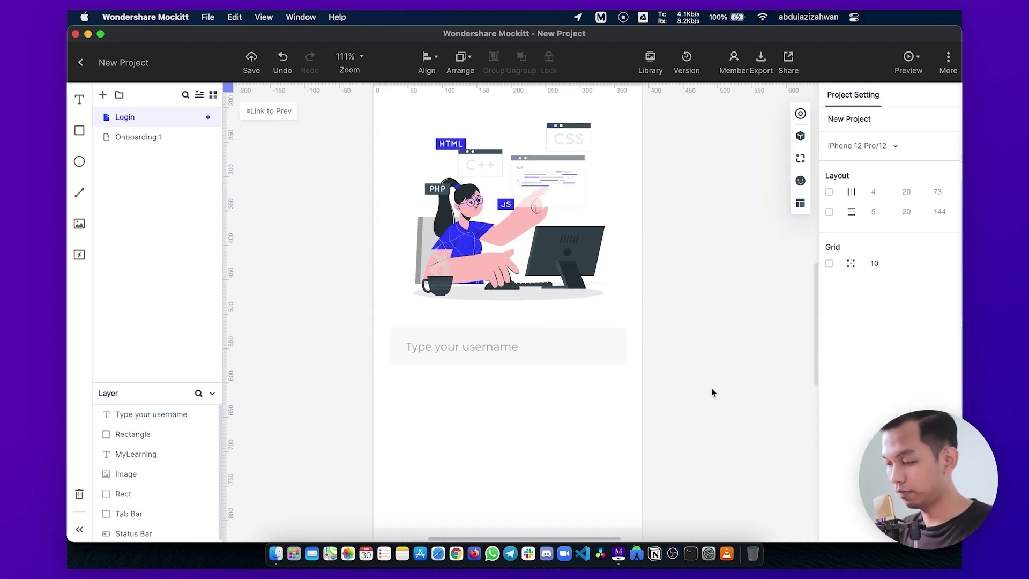
Group the "Type your username" text with its rectangle and name the group Username
{"action": "left_click_drag", "start_coordinate": [711, 387], "coordinate": [381, 330]}
{"action": "right_click", "coordinate": [183, 416]}
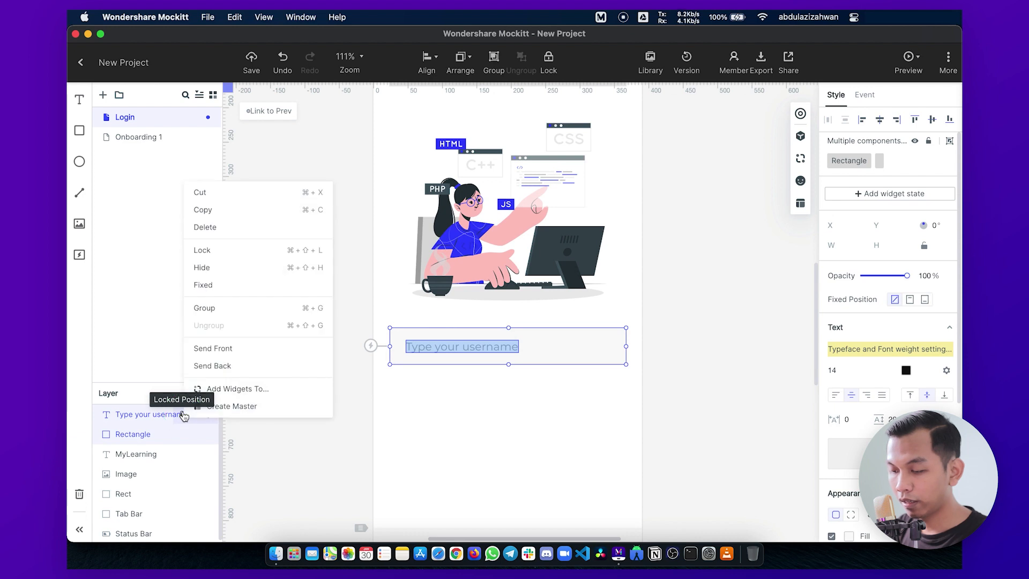
{"action": "left_click", "coordinate": [204, 309]}
{"action": "double_click", "coordinate": [133, 415]}
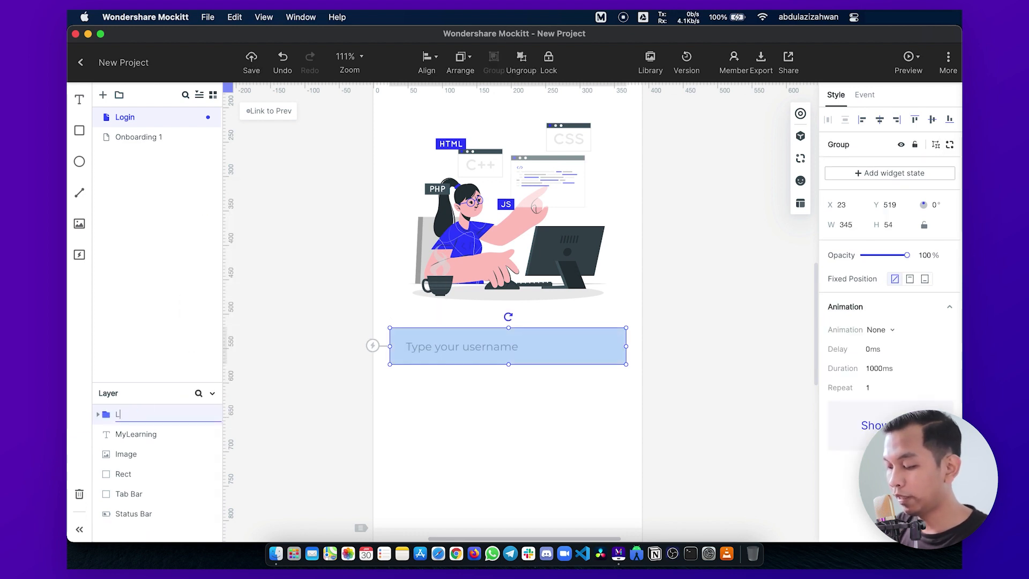
{"action": "key", "text": "Return"}
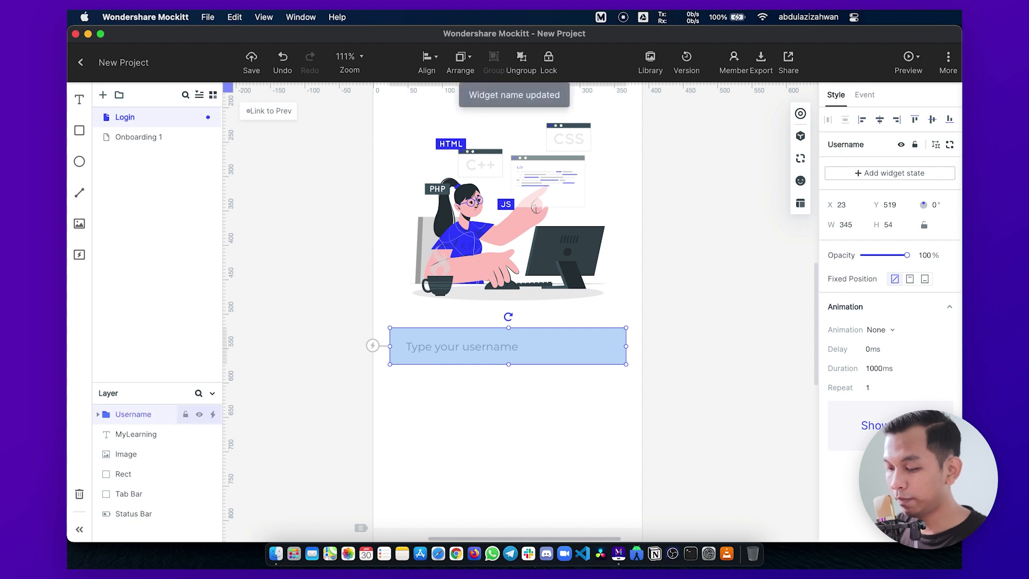
Duplicate the Username group and place the copy just below the original at about Y 589
{"action": "key", "text": "super+d"}
{"action": "left_click_drag", "start_coordinate": [529, 390], "coordinate": [530, 401]}
{"action": "right_click", "coordinate": [143, 416]}
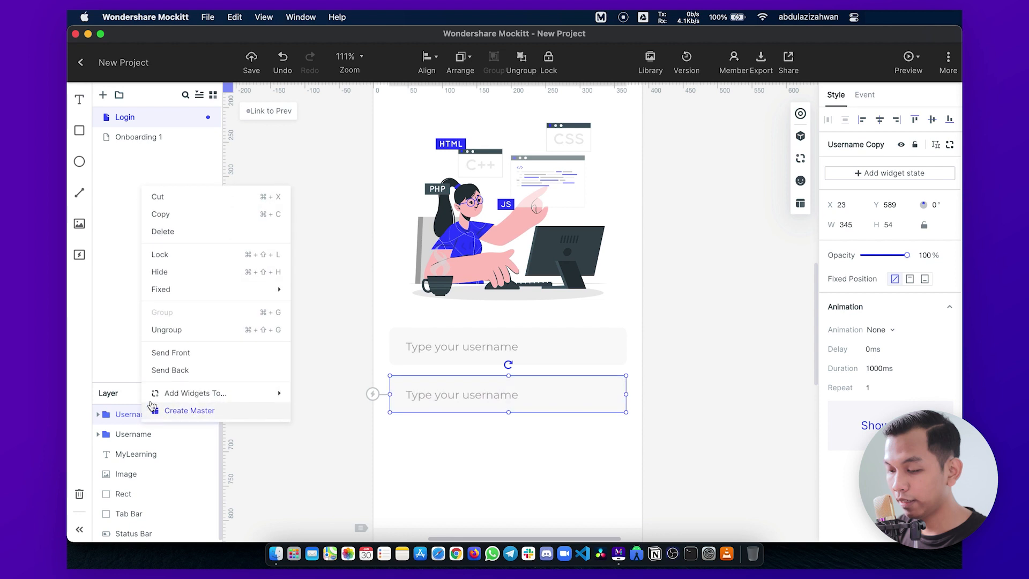
{"action": "left_click", "coordinate": [169, 330]}
{"action": "key", "text": "super+z"}
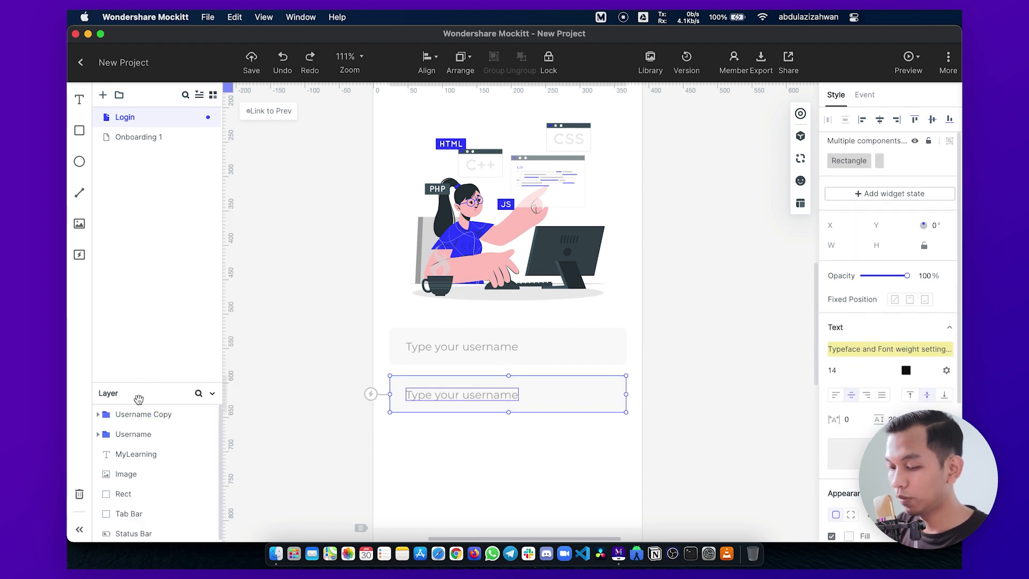
Rename the duplicated group Password and change its placeholder text to "Type your password"
{"action": "double_click", "coordinate": [134, 414]}
{"action": "type", "text": "Password"}
{"action": "left_click", "coordinate": [305, 383]}
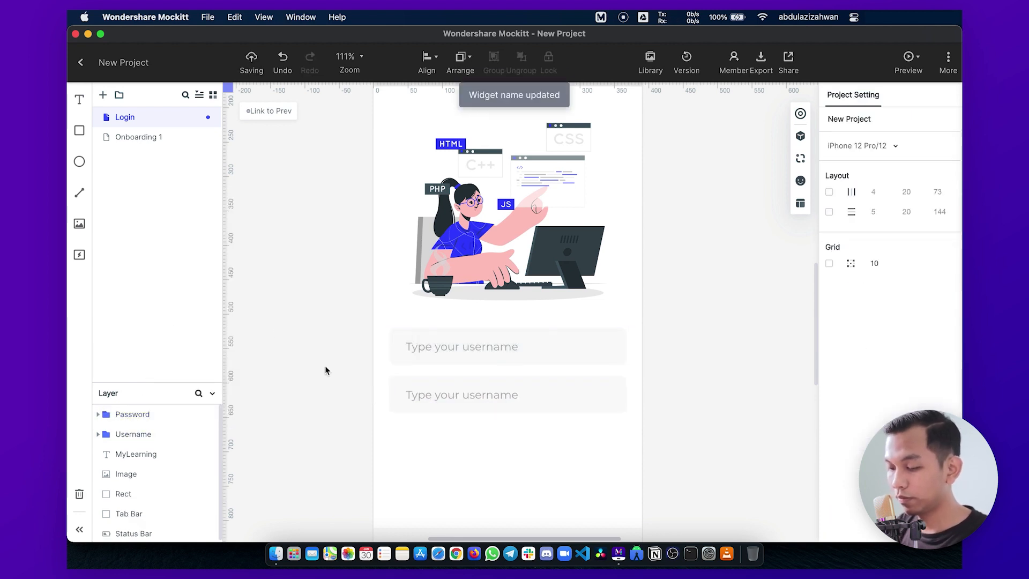
{"action": "double_click", "coordinate": [478, 394]}
{"action": "triple_click", "coordinate": [477, 394]}
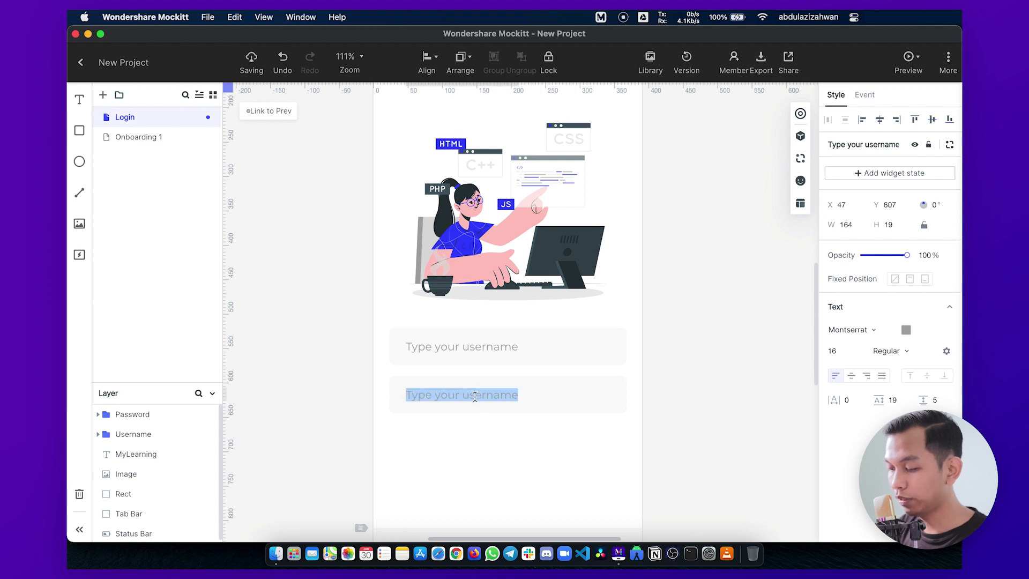
{"action": "type", "text": "Type your password"}
{"action": "left_click", "coordinate": [659, 381]}
Shift the username and password placeholder texts slightly left so both start about 20 from their fields' left edges
{"action": "left_click", "coordinate": [449, 352]}
{"action": "left_click_drag", "start_coordinate": [451, 352], "coordinate": [448, 350]}
{"action": "left_click", "coordinate": [436, 397]}
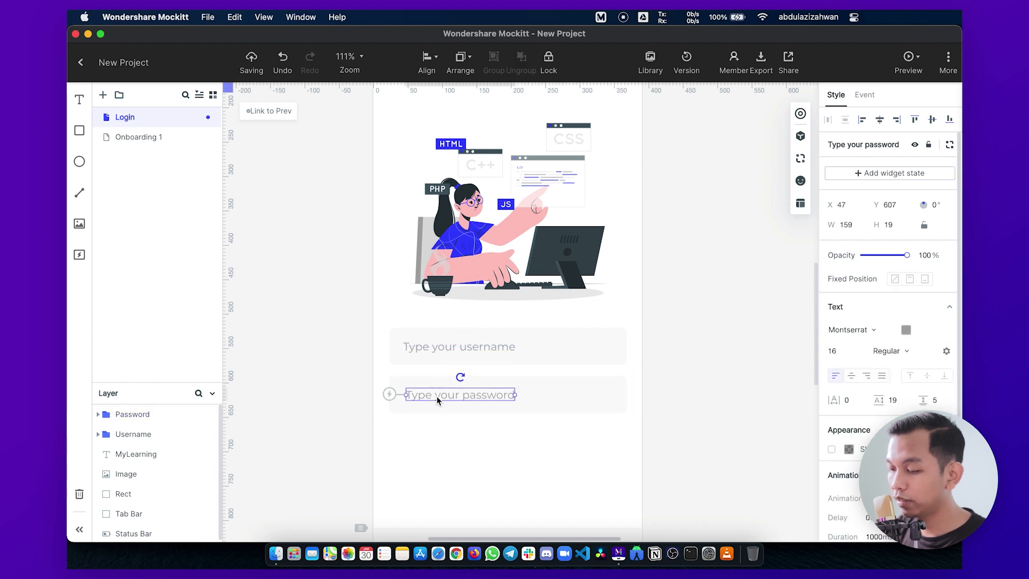
{"action": "left_click_drag", "start_coordinate": [442, 400], "coordinate": [438, 395]}
{"action": "left_click", "coordinate": [651, 383]}
{"action": "scroll", "coordinate": [662, 365], "scroll_direction": "up", "scroll_amount": 2}
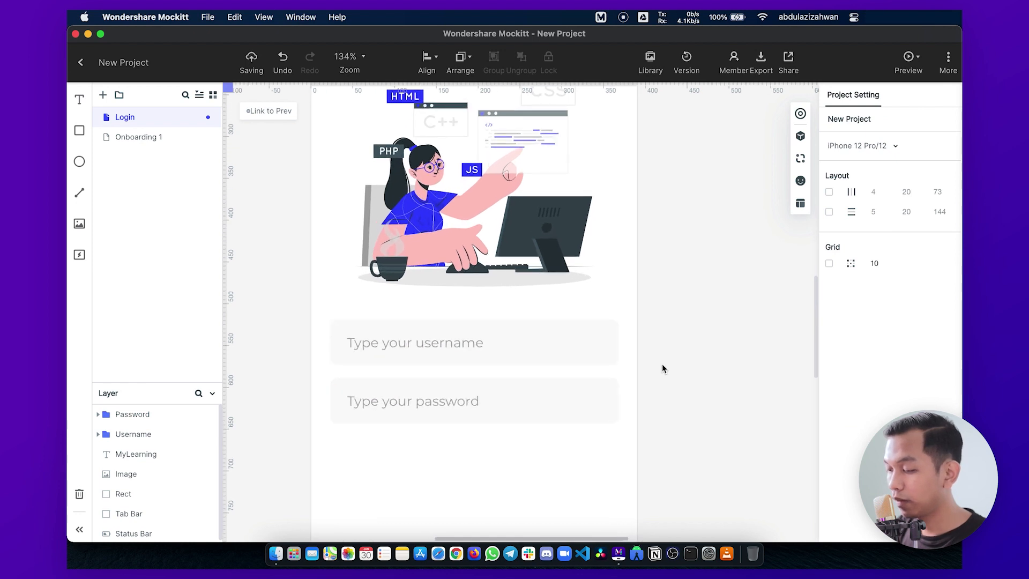
{"action": "scroll", "coordinate": [661, 365], "scroll_direction": "down", "scroll_amount": 3}
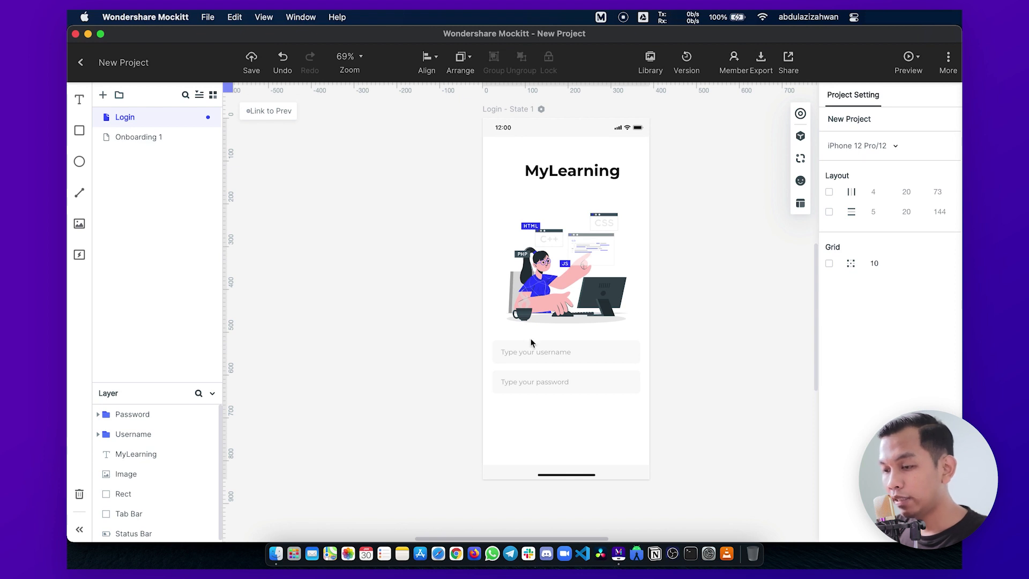
Duplicate the Password group and rename the copy Button
{"action": "left_click", "coordinate": [119, 421]}
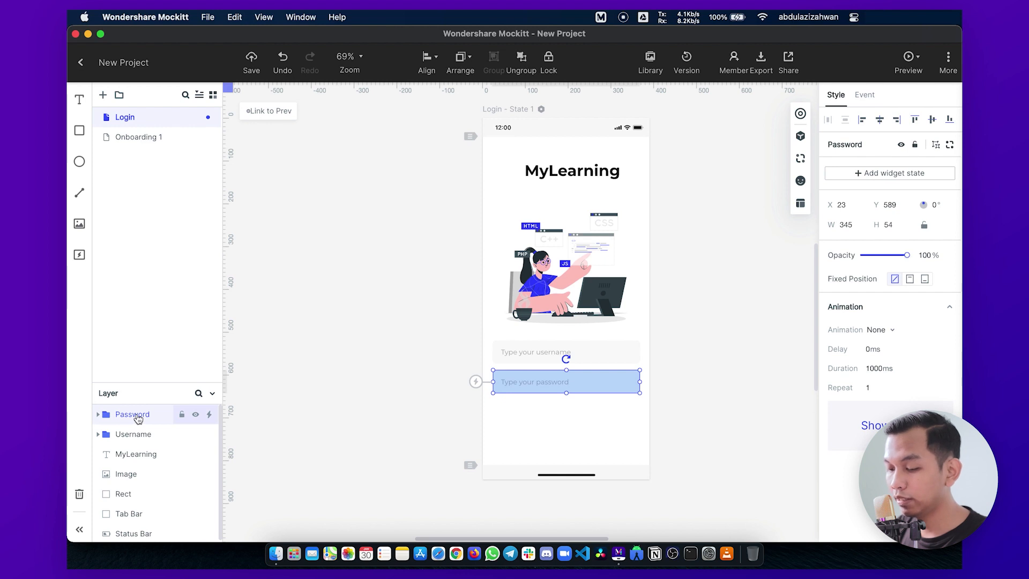
{"action": "key", "text": "super+d"}
{"action": "left_click", "coordinate": [108, 454]}
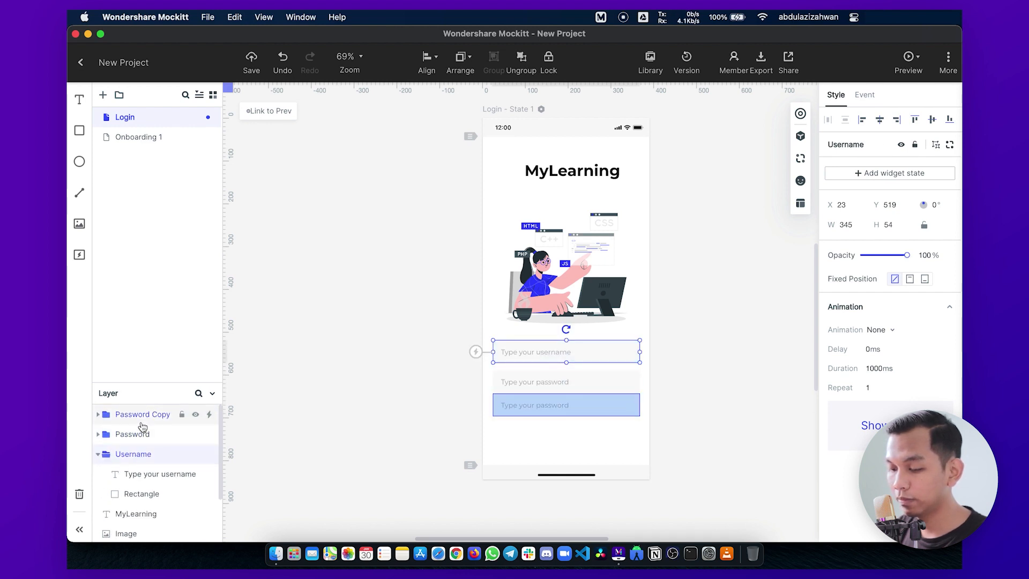
{"action": "left_click", "coordinate": [142, 414]}
{"action": "double_click", "coordinate": [148, 413]}
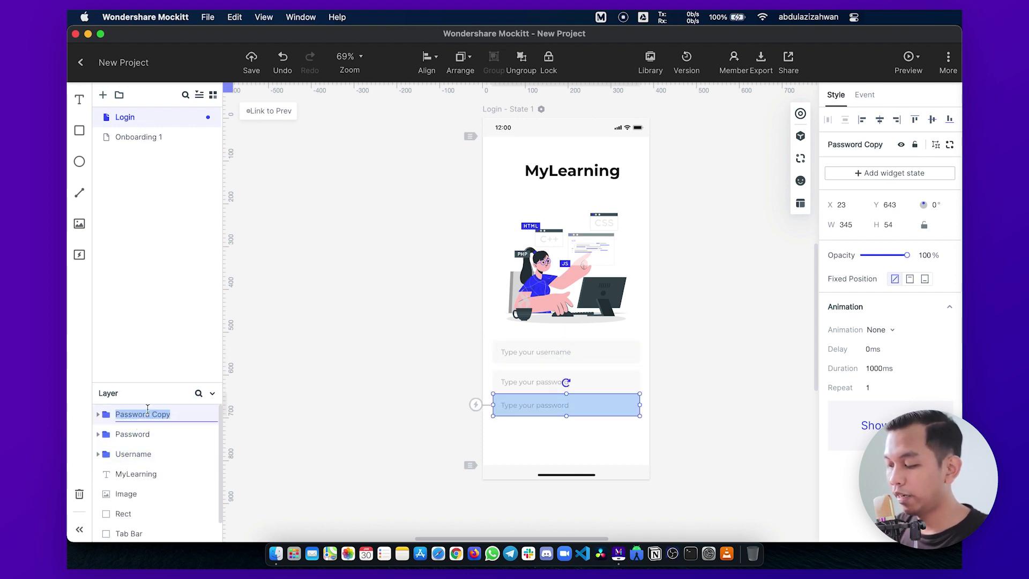
{"action": "type", "text": "Button"}
{"action": "left_click", "coordinate": [324, 390]}
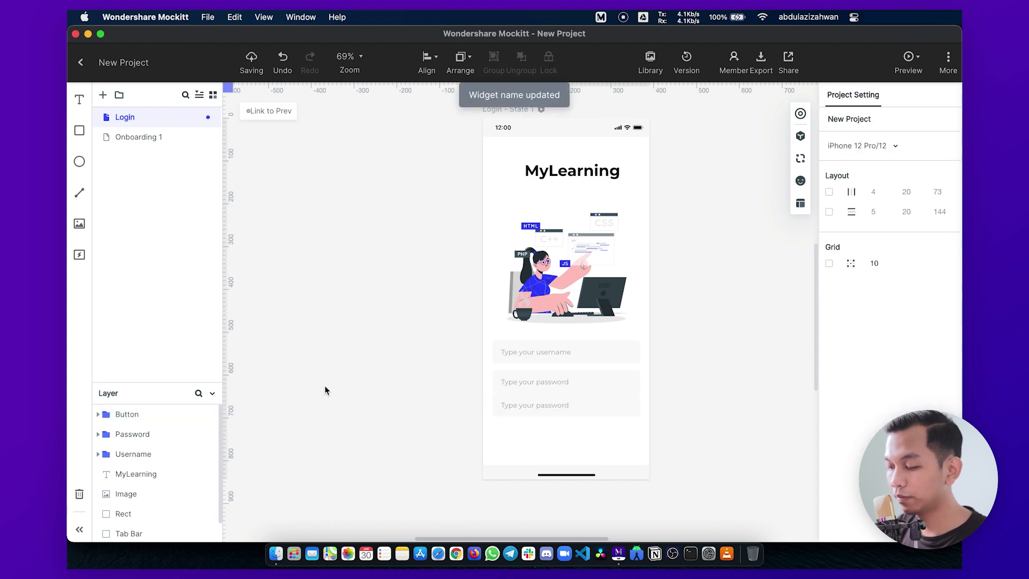
Move the Button group down to about Y 686 and fill its rectangle with the blue sampled from the woman's shirt
{"action": "left_click_drag", "start_coordinate": [596, 409], "coordinate": [596, 423]}
{"action": "left_click", "coordinate": [697, 411]}
{"action": "left_click", "coordinate": [618, 421]}
{"action": "double_click", "coordinate": [600, 428]}
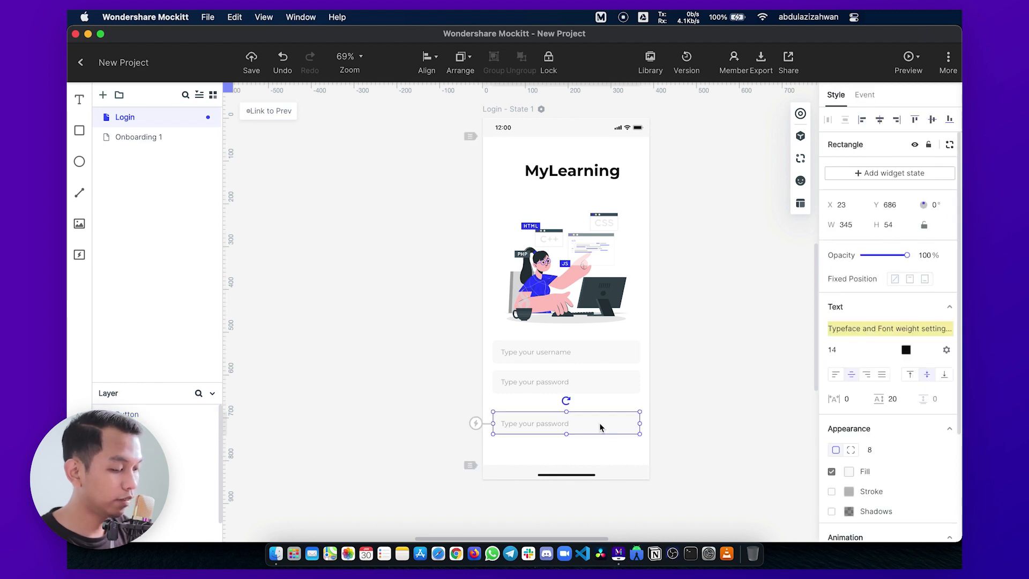
{"action": "left_click", "coordinate": [849, 471]}
{"action": "left_click", "coordinate": [689, 419]}
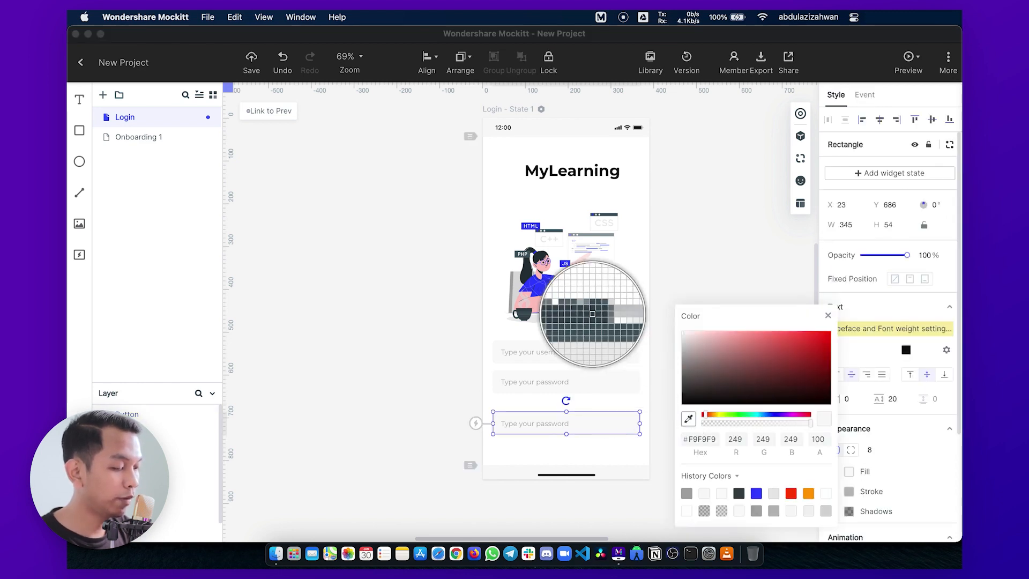
{"action": "left_click", "coordinate": [540, 287]}
{"action": "left_click", "coordinate": [710, 287]}
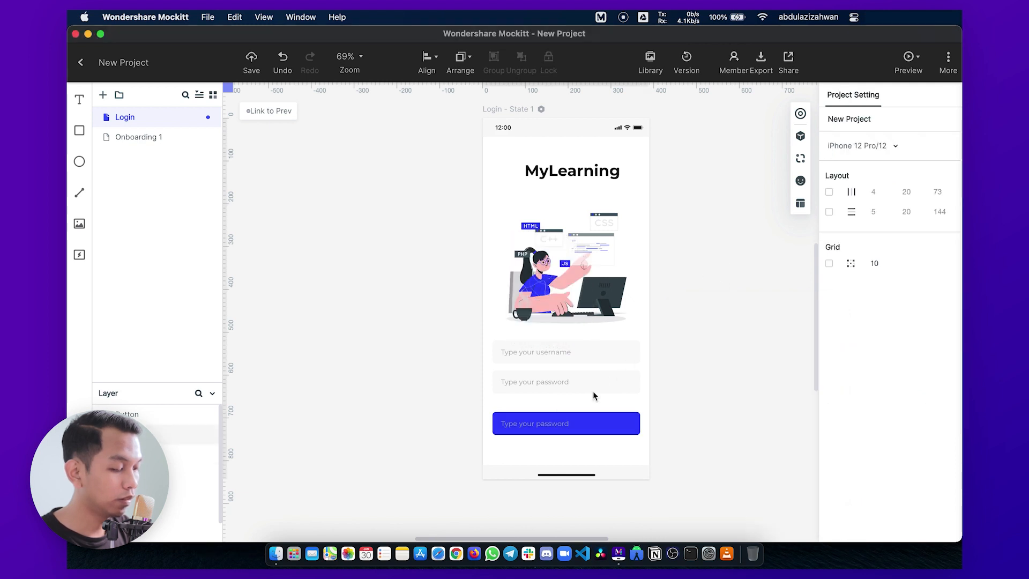
Color the text in the Button group white and change its wording to "Login"
{"action": "left_click", "coordinate": [545, 424]}
{"action": "double_click", "coordinate": [545, 423]}
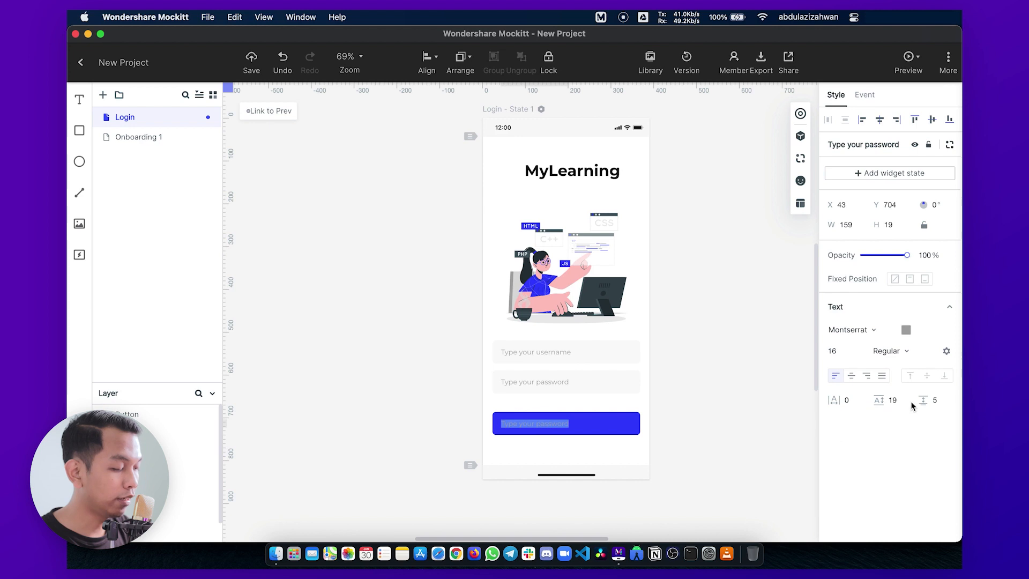
{"action": "left_click", "coordinate": [906, 330]}
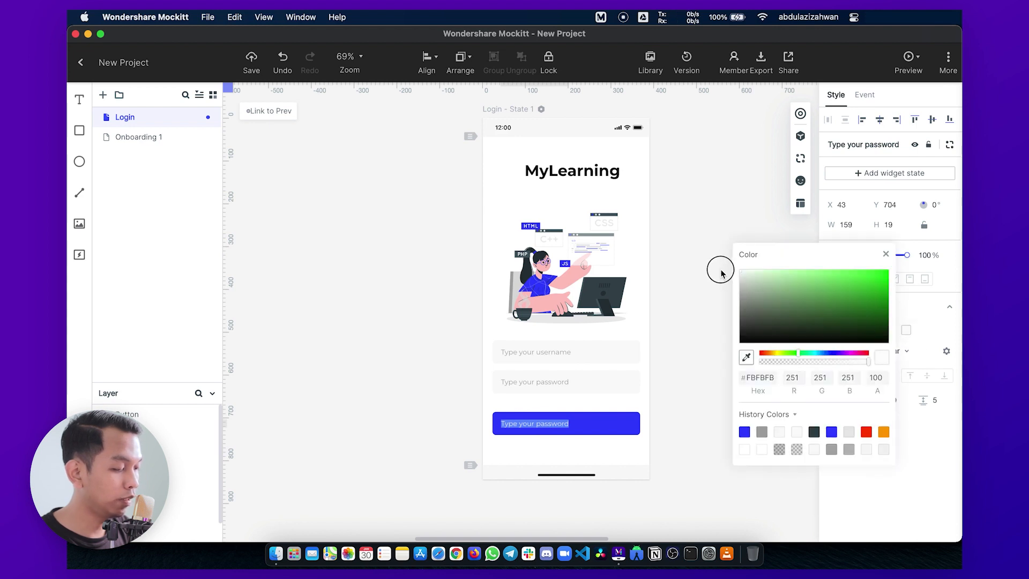
{"action": "left_click", "coordinate": [706, 228]}
{"action": "type", "text": "Log"}
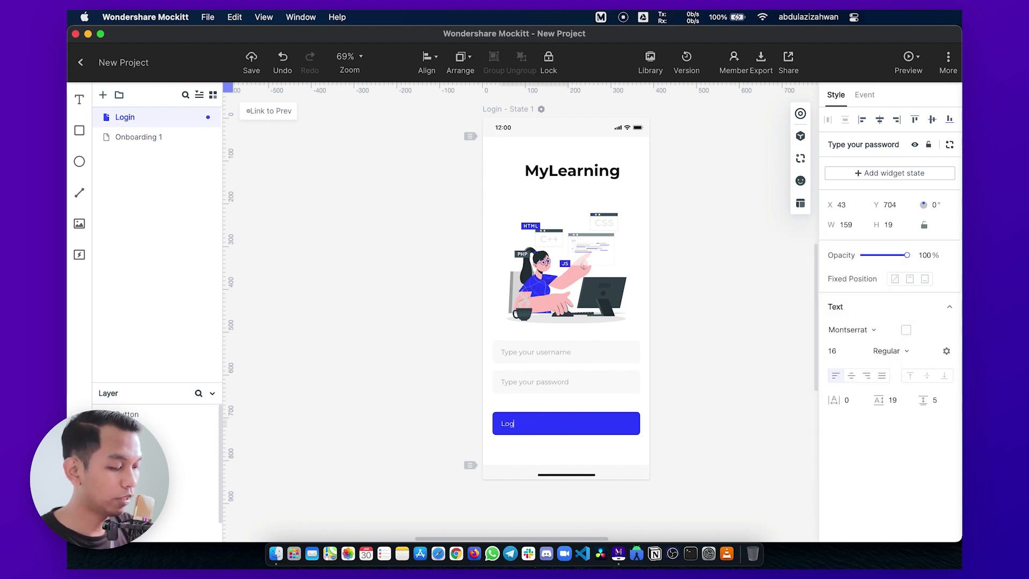
Set the Login text to Semi-bold 600 at size 20
{"action": "key", "text": "super+a"}
{"action": "left_click", "coordinate": [901, 351]}
{"action": "scroll", "coordinate": [913, 290], "scroll_direction": "down", "scroll_amount": 3}
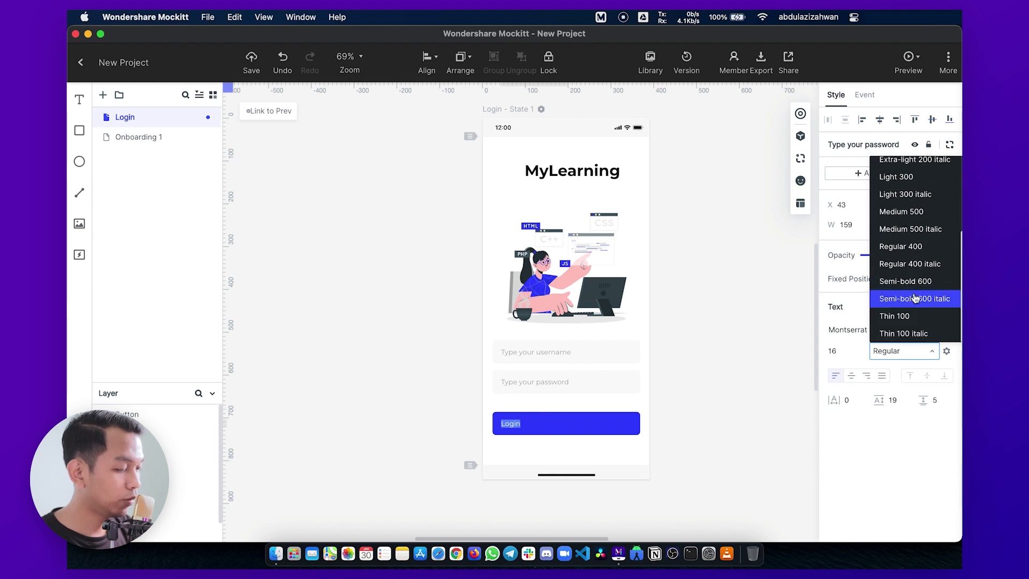
{"action": "left_click", "coordinate": [910, 281]}
{"action": "left_click", "coordinate": [849, 352]}
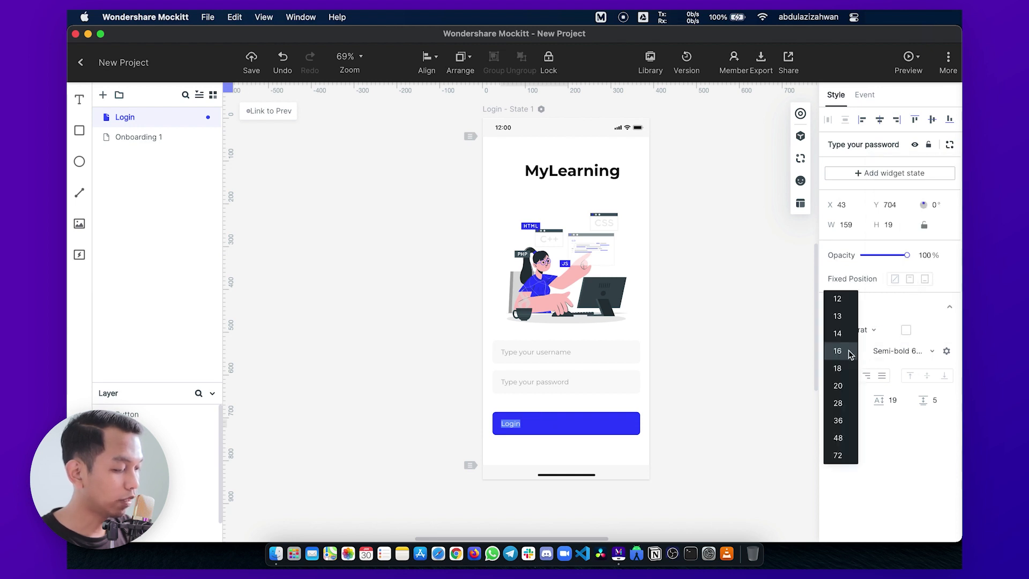
{"action": "left_click", "coordinate": [843, 385]}
Center the Login text horizontally within the blue button
{"action": "left_click", "coordinate": [691, 414]}
{"action": "left_click_drag", "start_coordinate": [516, 426], "coordinate": [567, 423]}
{"action": "scroll", "coordinate": [893, 279], "scroll_direction": "down", "scroll_amount": 3}
{"action": "left_click", "coordinate": [894, 264]}
{"action": "left_click", "coordinate": [906, 375]}
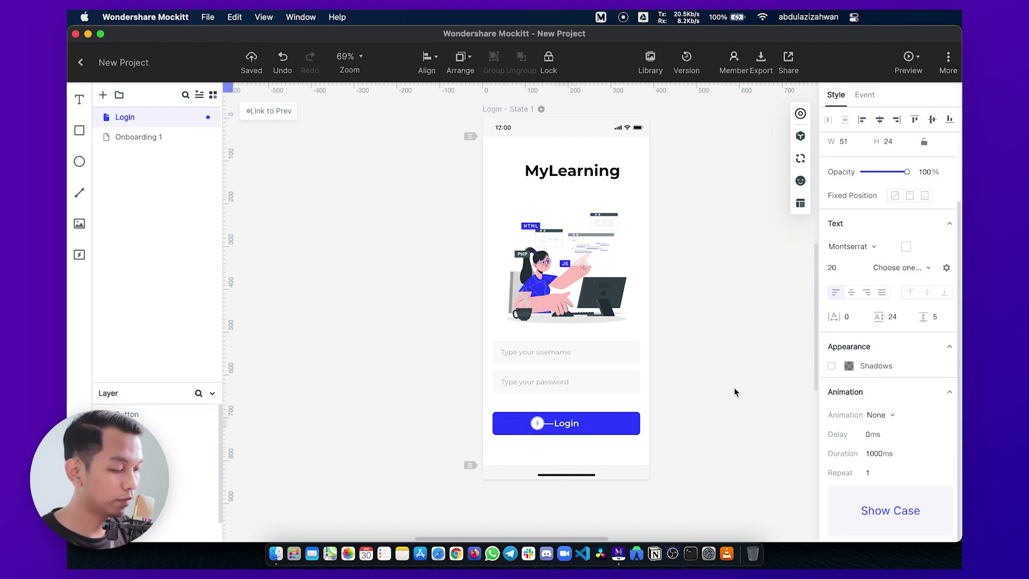
{"action": "left_click", "coordinate": [735, 392]}
Add a text below the Login button reading "Forgot your password?"
{"action": "left_click", "coordinate": [350, 62]}
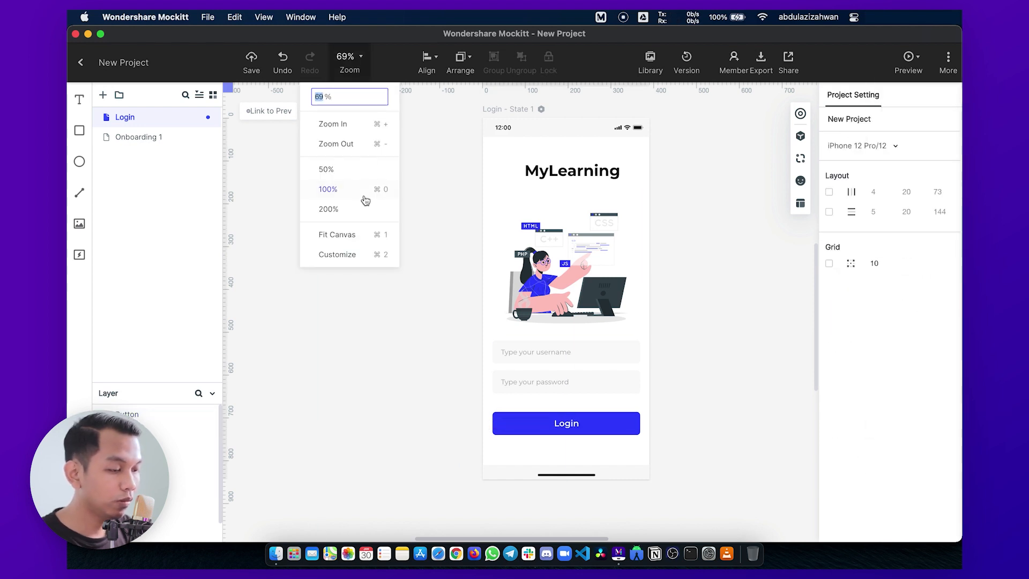
{"action": "left_click", "coordinate": [359, 234]}
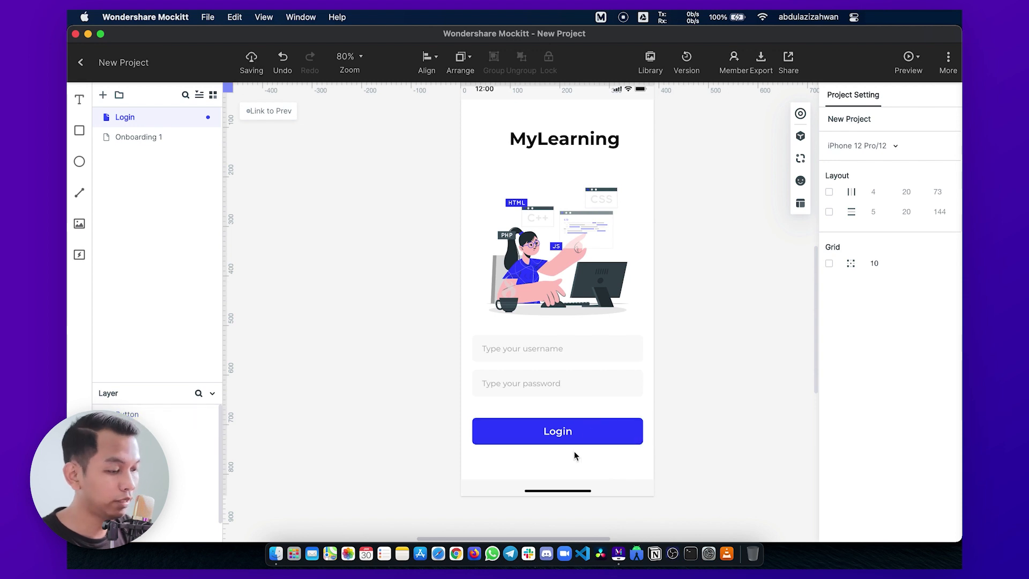
{"action": "double_click", "coordinate": [564, 434]}
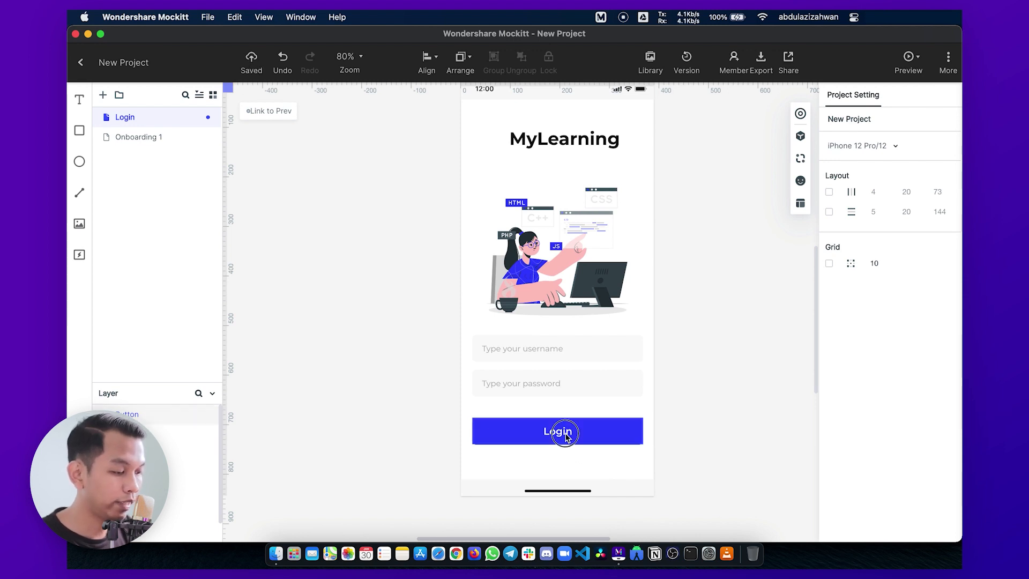
{"action": "left_click", "coordinate": [516, 391]}
{"action": "left_click_drag", "start_coordinate": [80, 99], "coordinate": [556, 459]}
{"action": "double_click", "coordinate": [556, 459]}
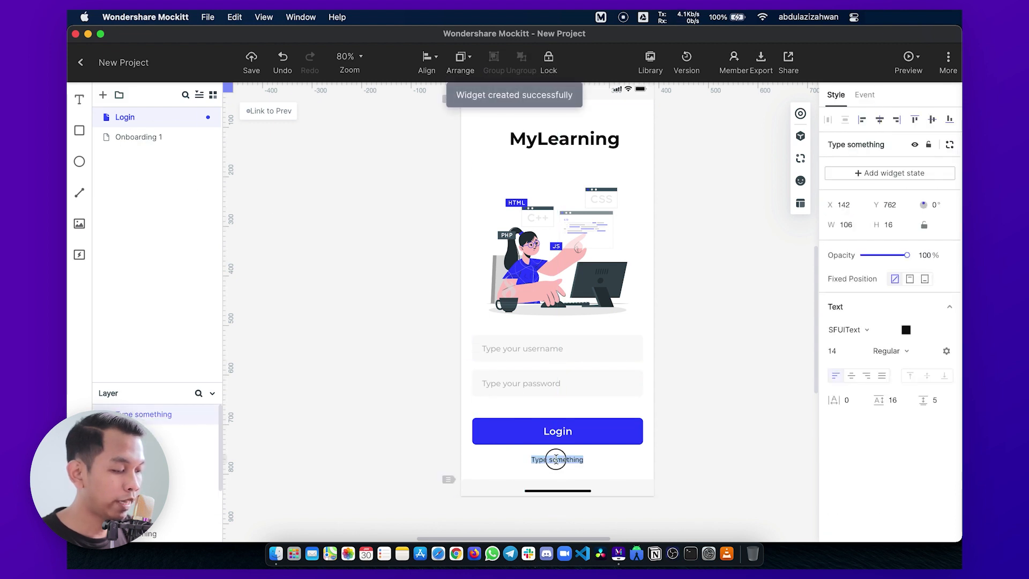
{"action": "type", "text": "Forgot your password?"}
Style the "Forgot your password?" text in Montserrat and gray A5A6A5, and center it just above the home indicator area
{"action": "key", "text": "super+a"}
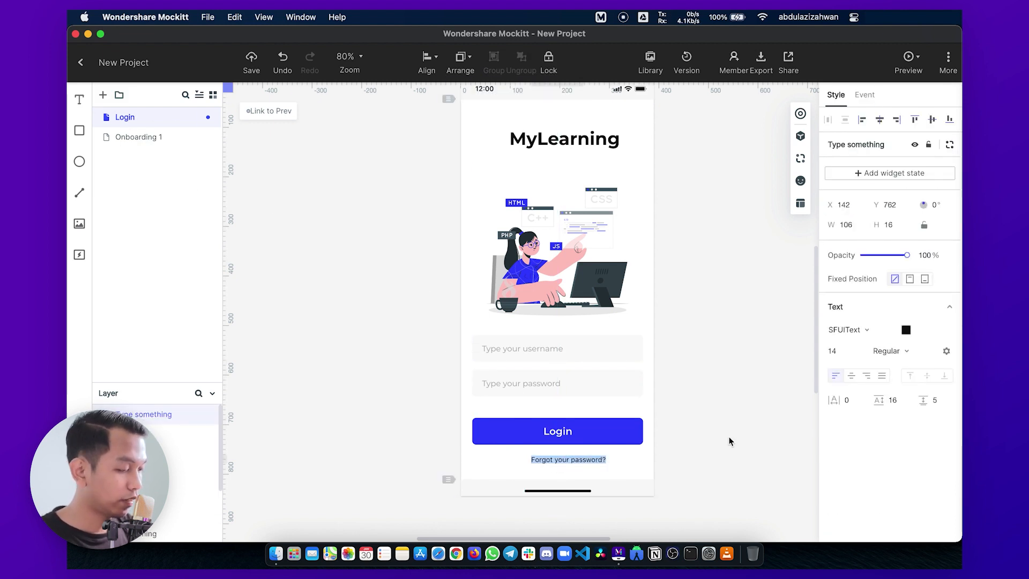
{"action": "left_click", "coordinate": [905, 330]}
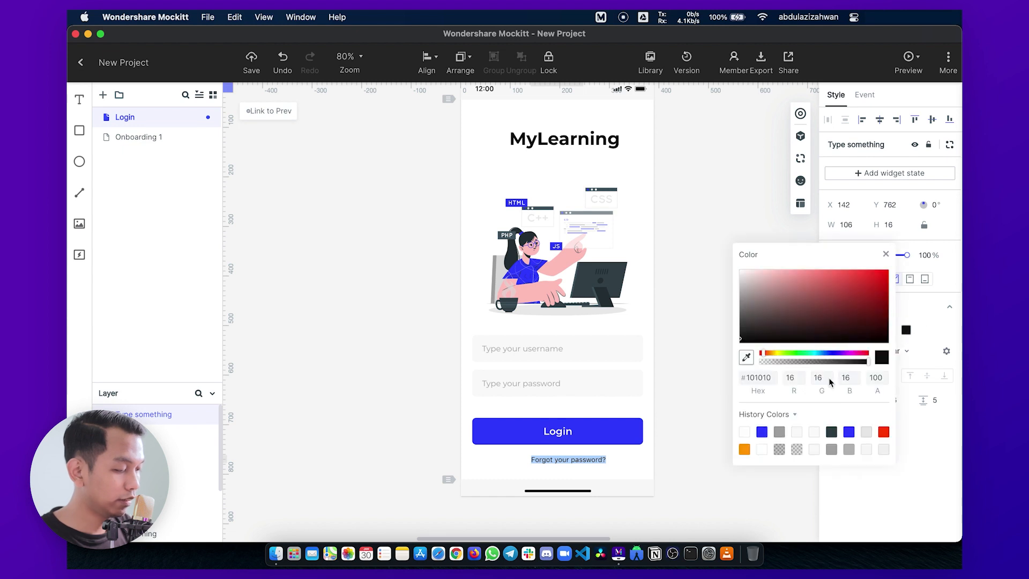
{"action": "left_click", "coordinate": [780, 433]}
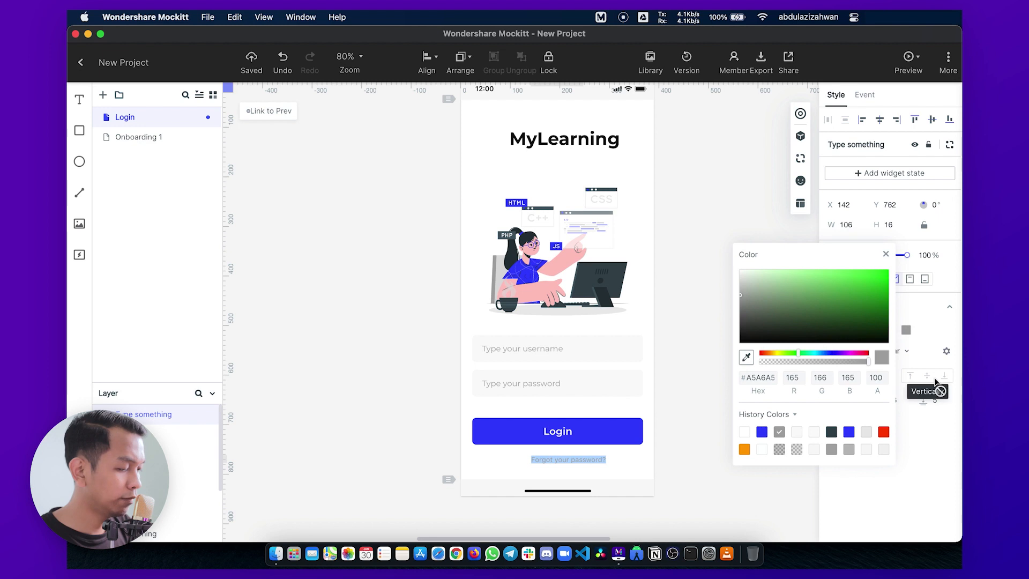
{"action": "left_click", "coordinate": [905, 352]}
{"action": "left_click", "coordinate": [868, 241]}
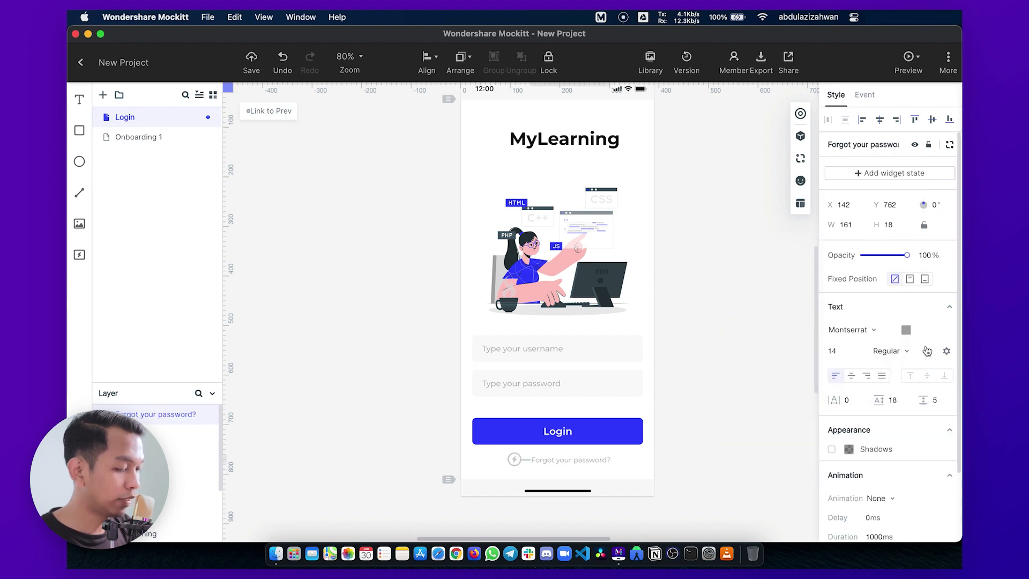
{"action": "left_click_drag", "start_coordinate": [562, 460], "coordinate": [558, 472]}
{"action": "left_click", "coordinate": [758, 429]}
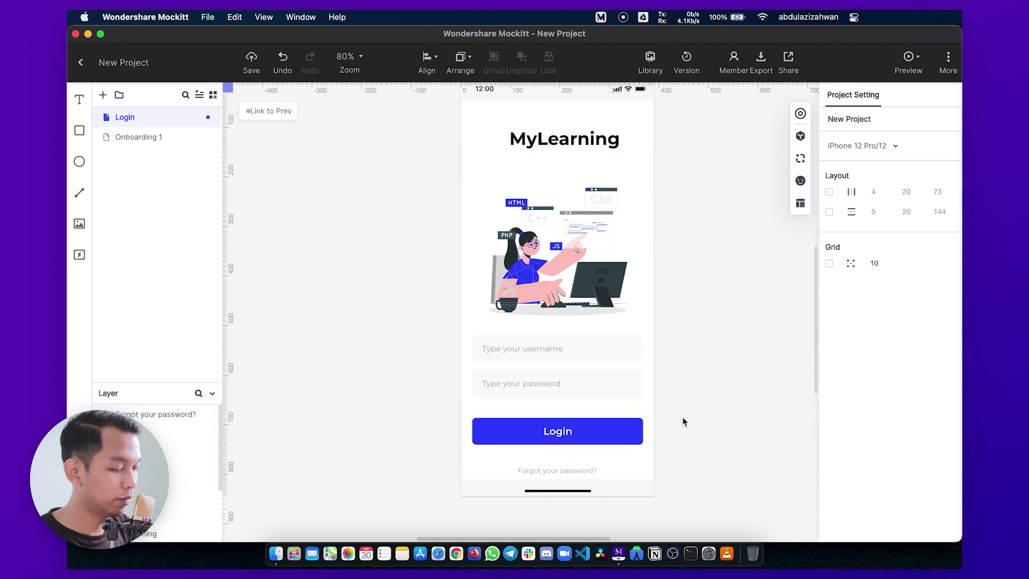
Center the MyLearning title horizontally at about X 82, Y 103, and move the Login illustration up to about Y 153
{"action": "scroll", "coordinate": [695, 378], "scroll_direction": "down", "scroll_amount": 1}
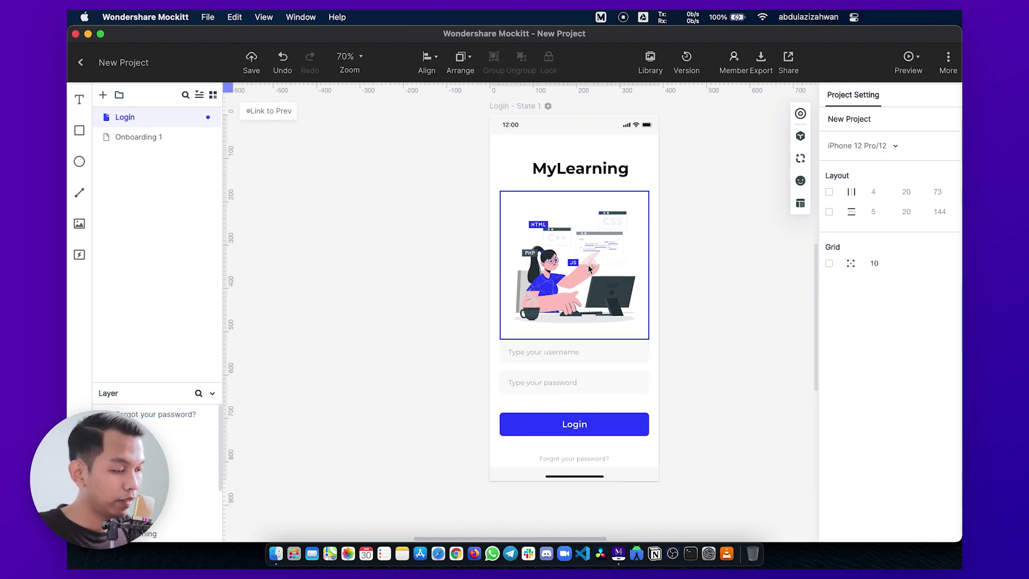
{"action": "left_click", "coordinate": [596, 251]}
{"action": "left_click_drag", "start_coordinate": [596, 251], "coordinate": [594, 237]}
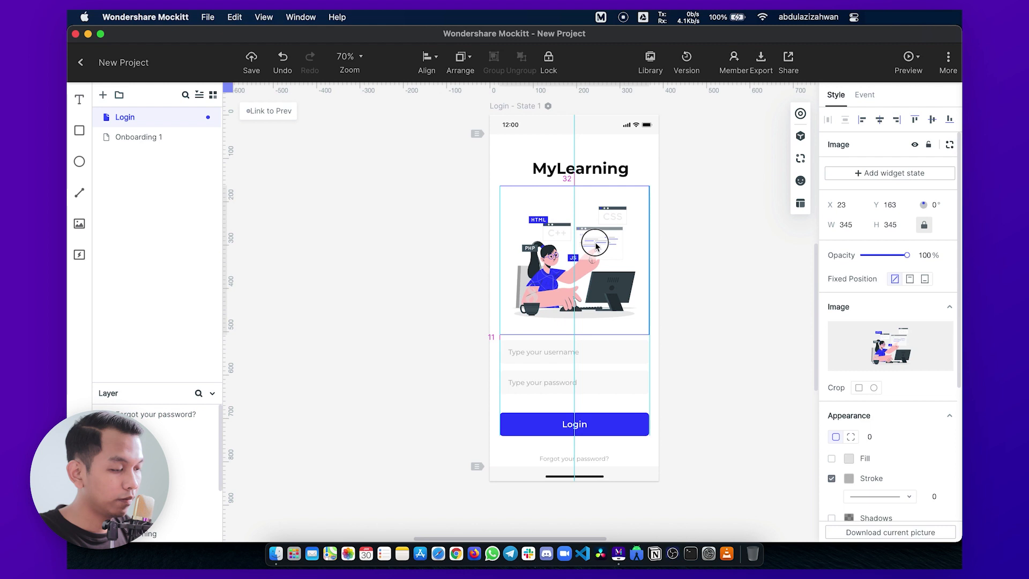
{"action": "left_click", "coordinate": [582, 169]}
{"action": "left_click_drag", "start_coordinate": [624, 169], "coordinate": [599, 169]}
{"action": "left_click_drag", "start_coordinate": [590, 258], "coordinate": [590, 253]}
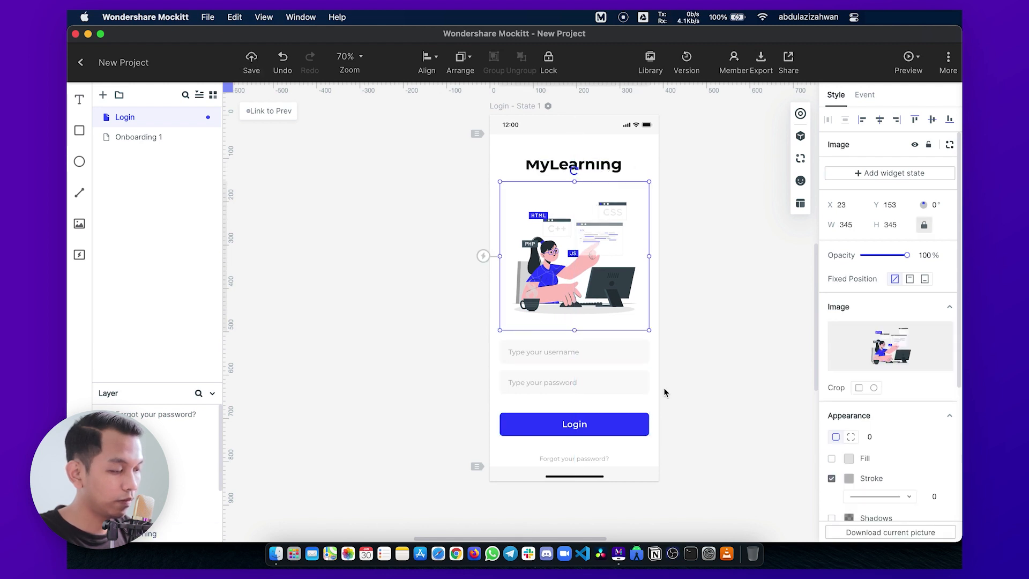
Shift the username field, password field and "Forgot your password?" text slightly up, and raise the Login button to about Y 658
{"action": "left_click", "coordinate": [600, 353]}
{"action": "left_click_drag", "start_coordinate": [612, 352], "coordinate": [611, 346]}
{"action": "left_click_drag", "start_coordinate": [610, 382], "coordinate": [610, 377]}
{"action": "left_click", "coordinate": [603, 421]}
{"action": "left_click_drag", "start_coordinate": [603, 421], "coordinate": [602, 409]}
{"action": "left_click_drag", "start_coordinate": [603, 461], "coordinate": [602, 460]}
{"action": "left_click", "coordinate": [748, 422]}
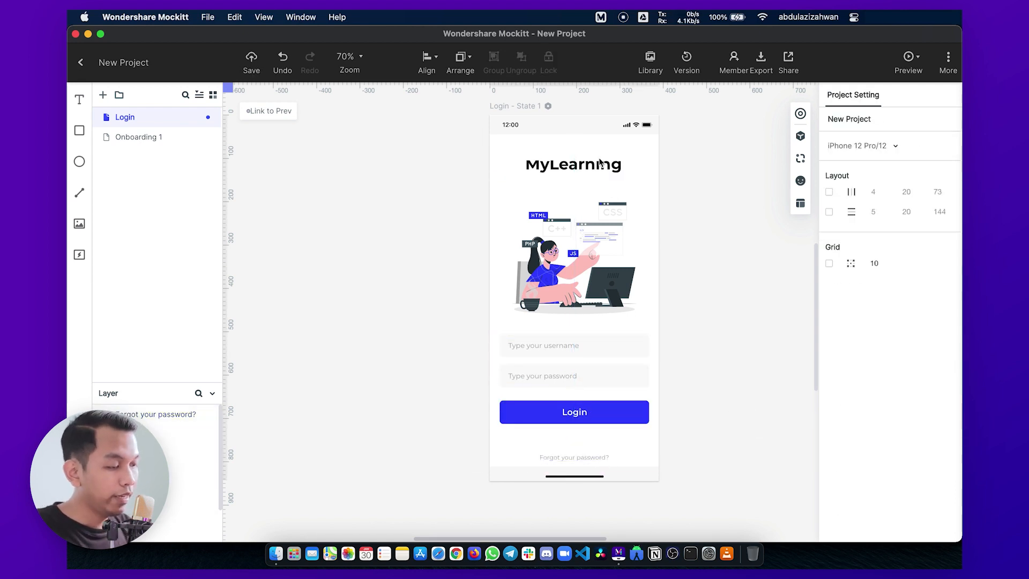
Recolor the MyLearning title to dark blue 040E99, starting from the blue sampled from the woman's shirt
{"action": "left_click", "coordinate": [575, 161]}
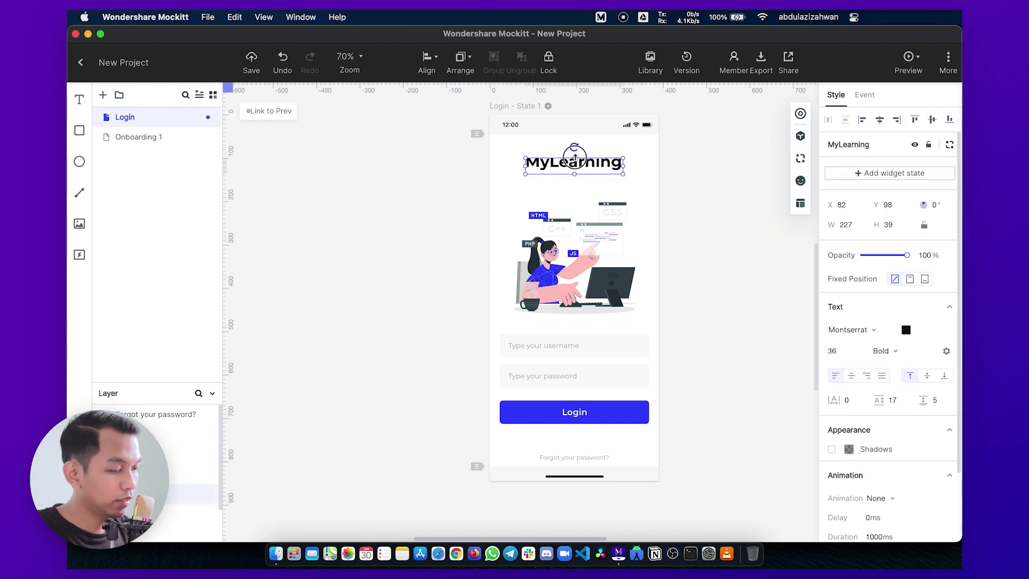
{"action": "left_click", "coordinate": [906, 331]}
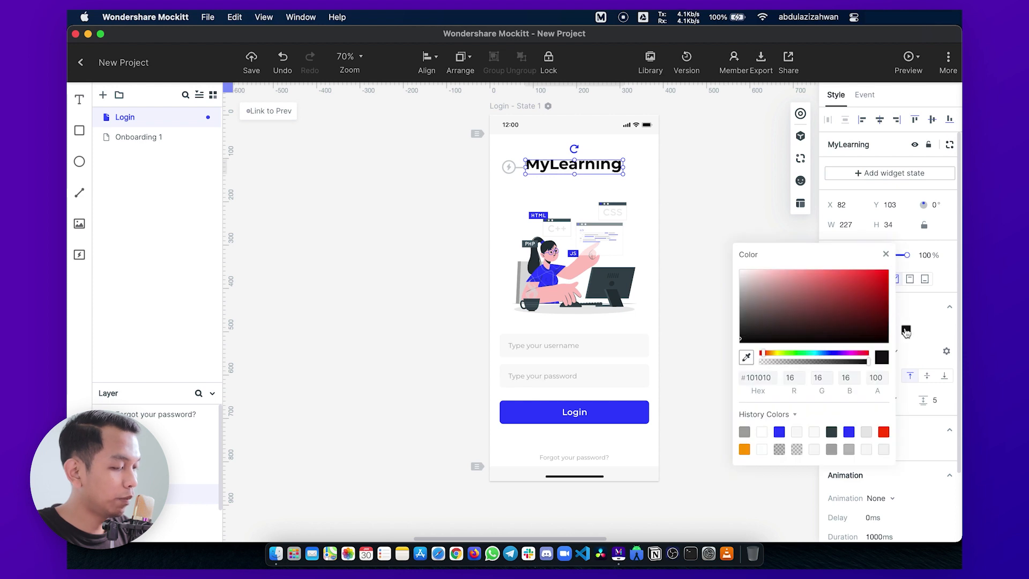
{"action": "left_click", "coordinate": [746, 357]}
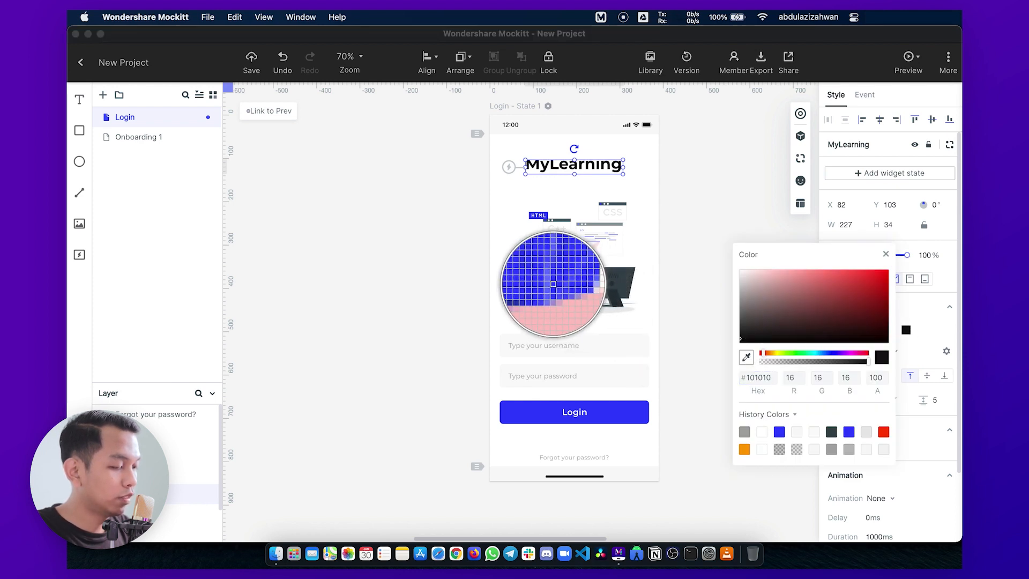
{"action": "left_click", "coordinate": [551, 282]}
{"action": "left_click", "coordinate": [884, 300]}
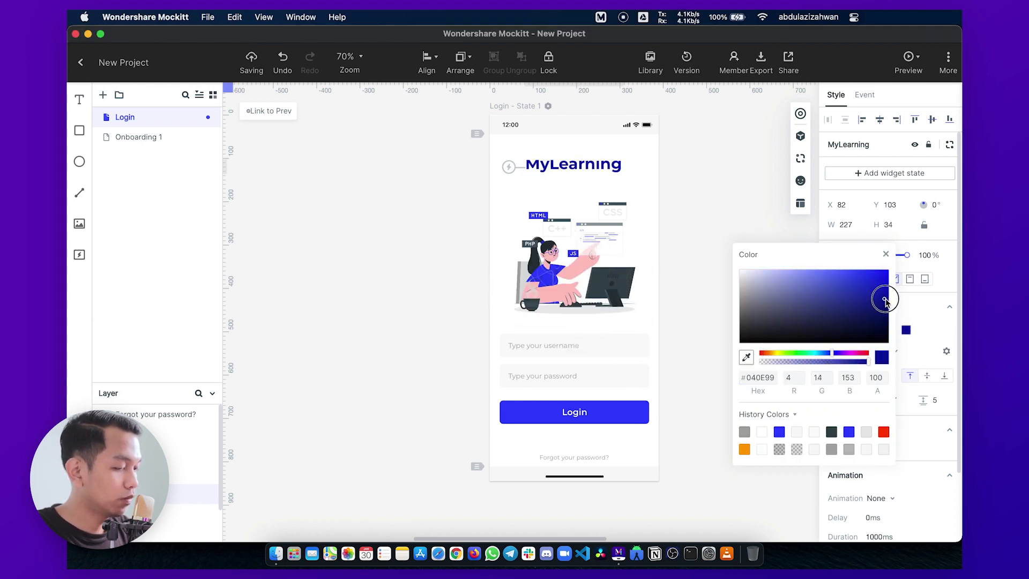
{"action": "left_click", "coordinate": [731, 187]}
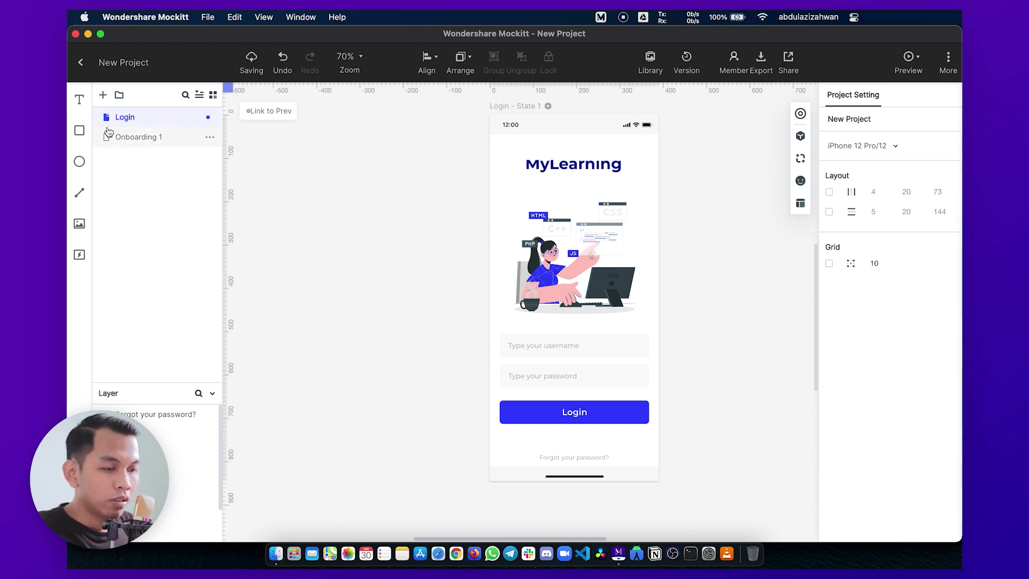
Check the Login illustration's size, and set the Onboarding 1 illustration's width to 354 with locked proportions
{"action": "left_click", "coordinate": [137, 139]}
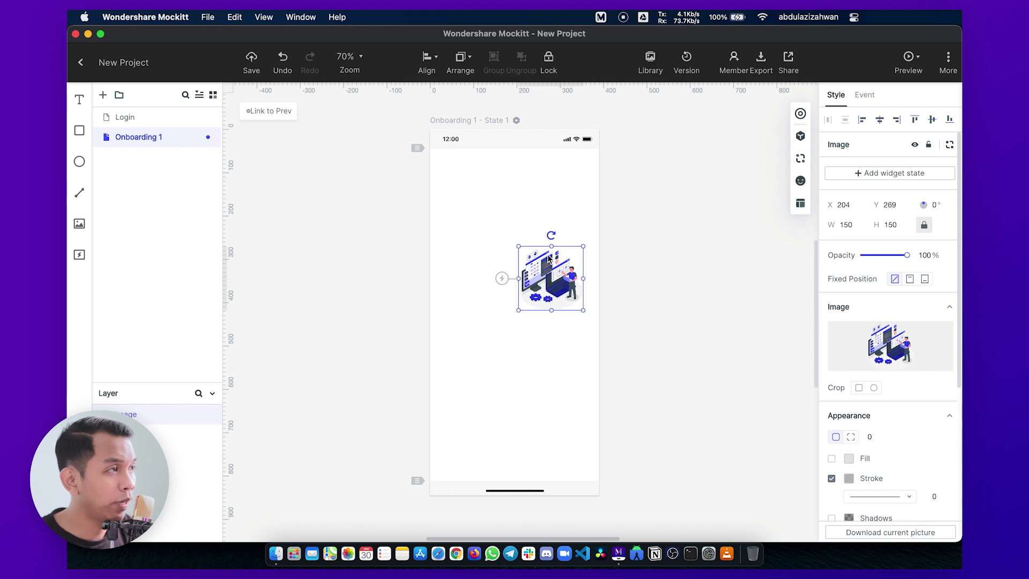
{"action": "left_click_drag", "start_coordinate": [562, 283], "coordinate": [497, 283]}
{"action": "left_click", "coordinate": [140, 114]}
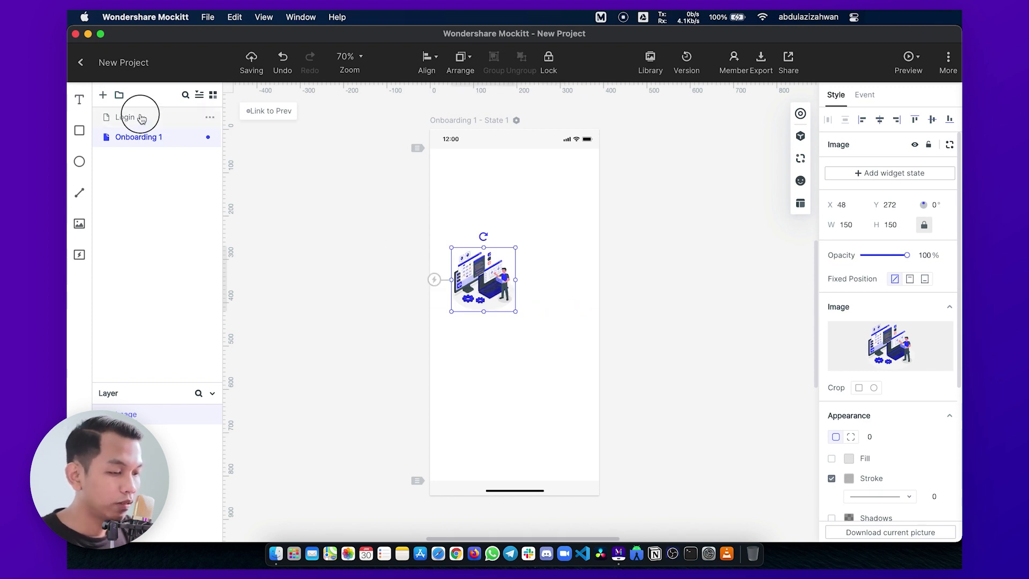
{"action": "left_click", "coordinate": [488, 253]}
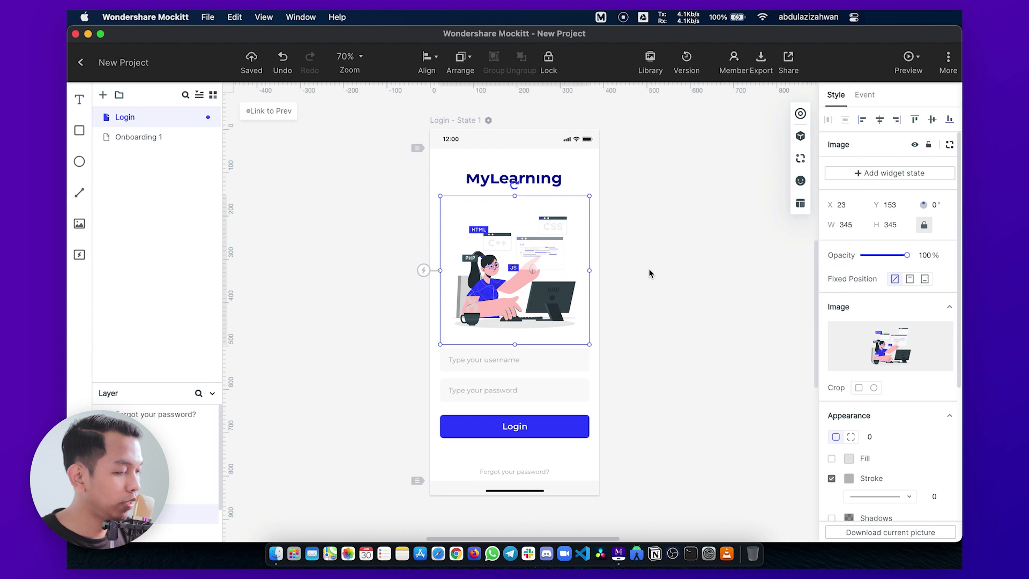
{"action": "left_click", "coordinate": [155, 138]}
{"action": "left_click", "coordinate": [846, 225]}
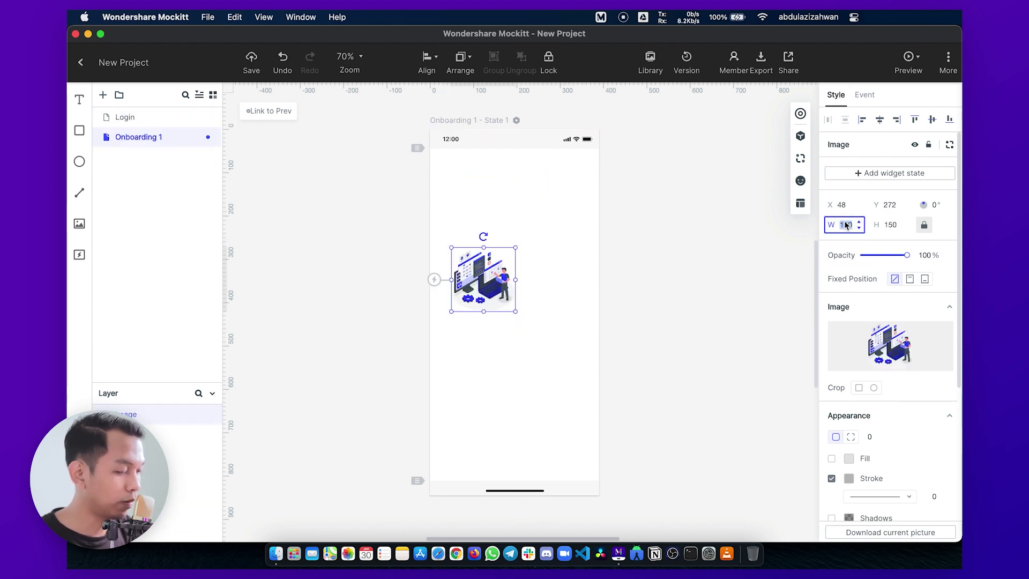
{"action": "type", "text": "354"}
{"action": "key", "text": "Return"}
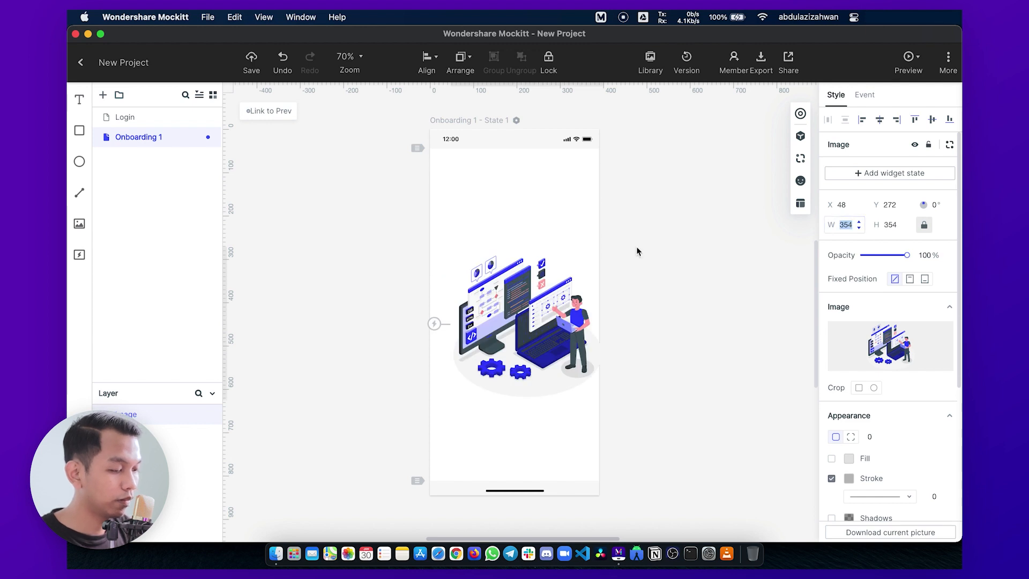
Move the Onboarding 1 illustration up and center it horizontally on the screen
{"action": "left_click", "coordinate": [510, 324]}
{"action": "left_click_drag", "start_coordinate": [552, 325], "coordinate": [539, 285]}
{"action": "left_click", "coordinate": [657, 282]}
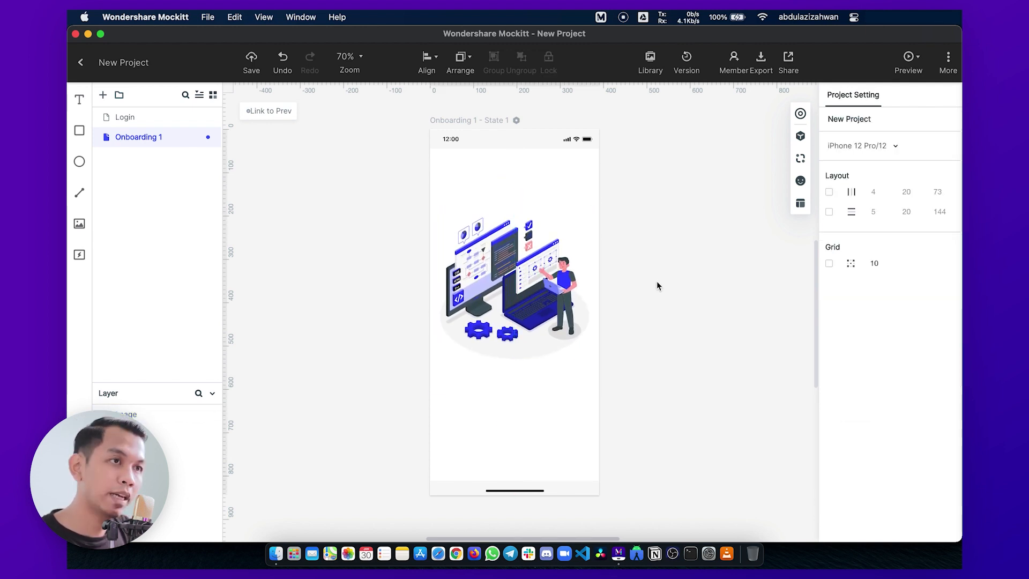
Copy the Button group from the Login screen onto the Onboarding 1 screen
{"action": "left_click", "coordinate": [141, 118]}
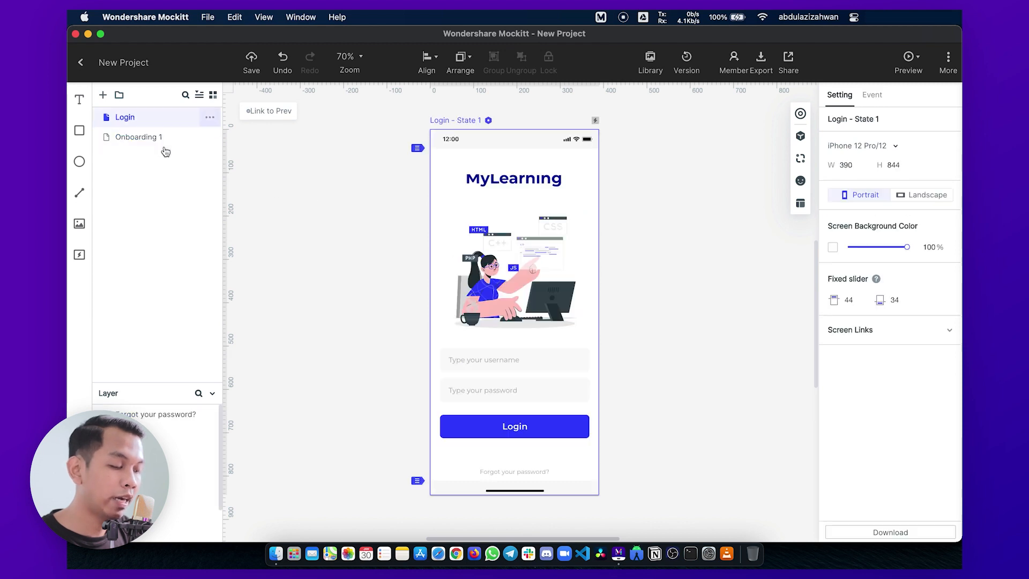
{"action": "left_click", "coordinate": [575, 431]}
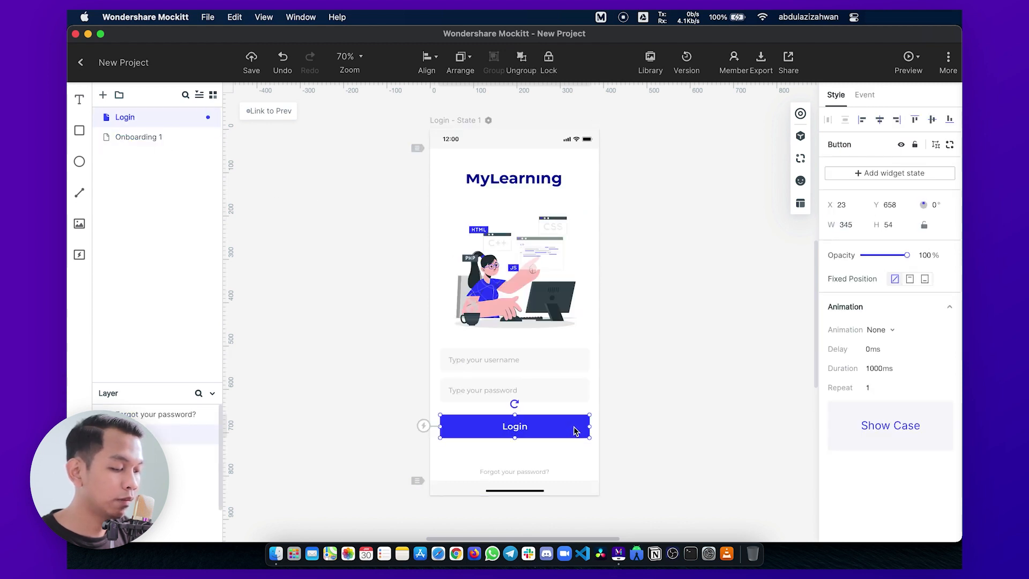
{"action": "left_click", "coordinate": [153, 137]}
{"action": "left_click", "coordinate": [520, 403]}
{"action": "key", "text": "super+v"}
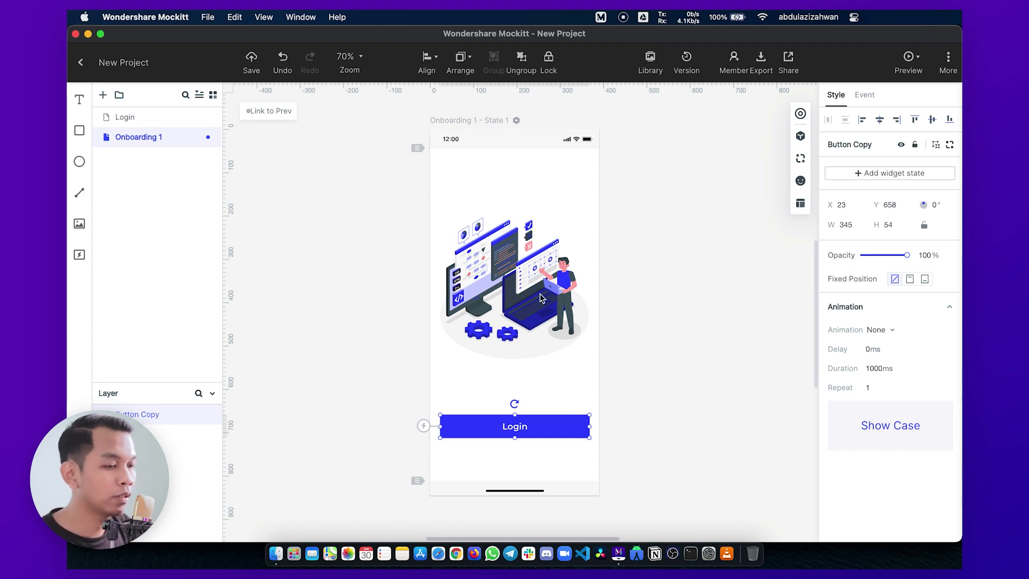
Copy the MyLearning title from the Login screen onto the Onboarding 1 screen
{"action": "left_click", "coordinate": [125, 117]}
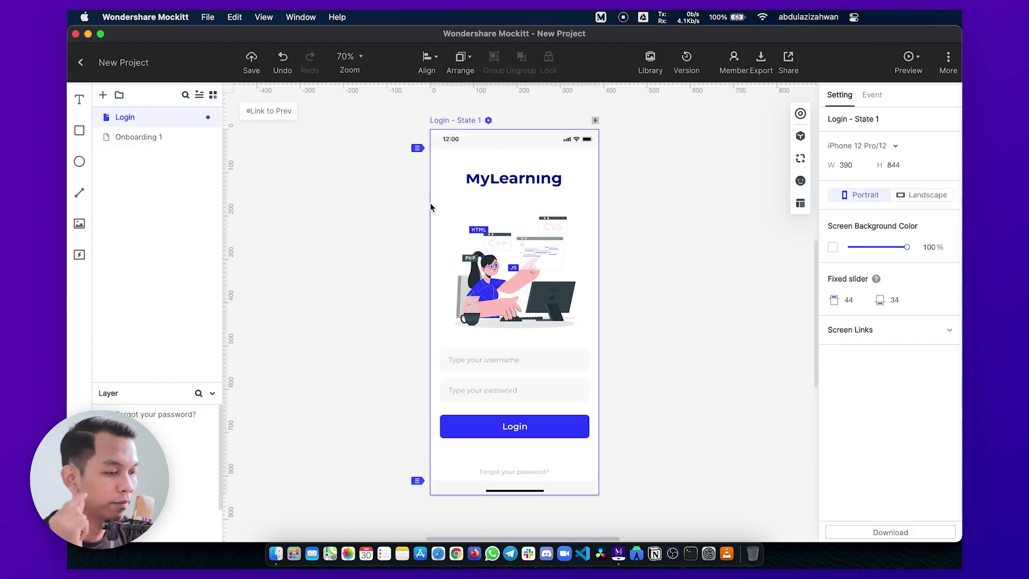
{"action": "left_click", "coordinate": [499, 183]}
{"action": "left_click", "coordinate": [141, 137]}
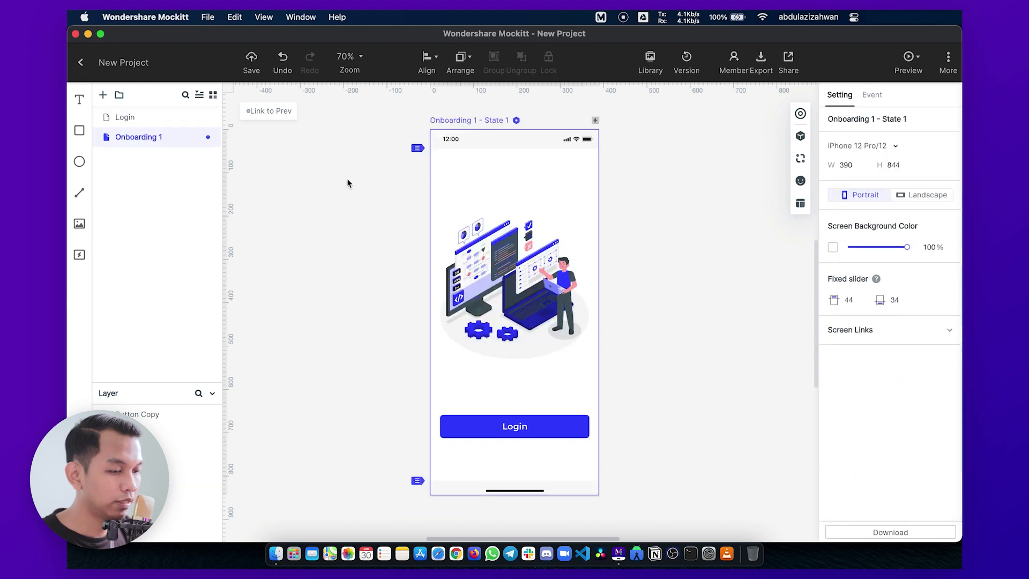
{"action": "key", "text": "super+v"}
Change the Onboarding 1 title's wording to "Welcome" followed by the sample user's first name
{"action": "double_click", "coordinate": [528, 180]}
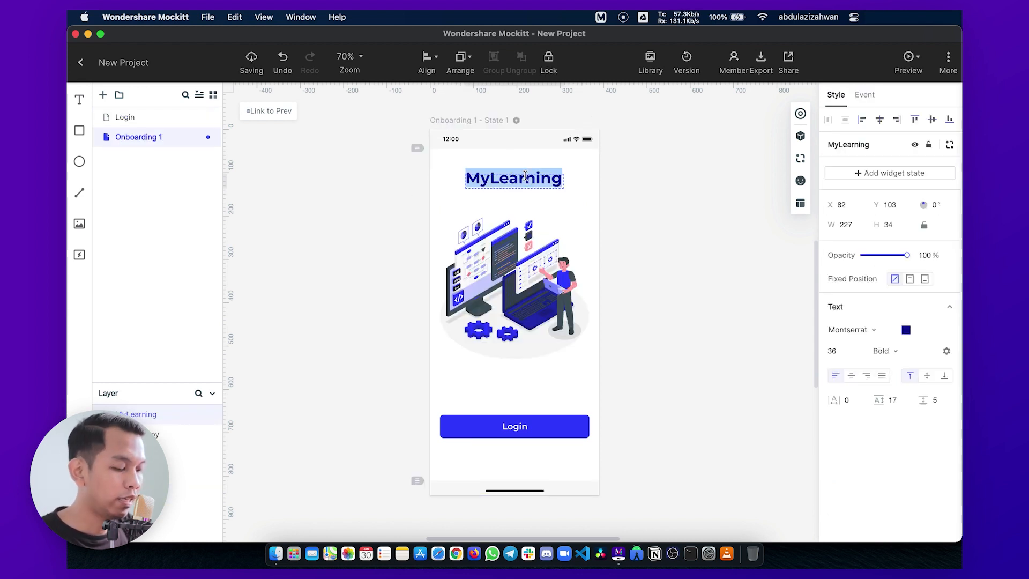
{"action": "type", "text": "Welcome Tom"}
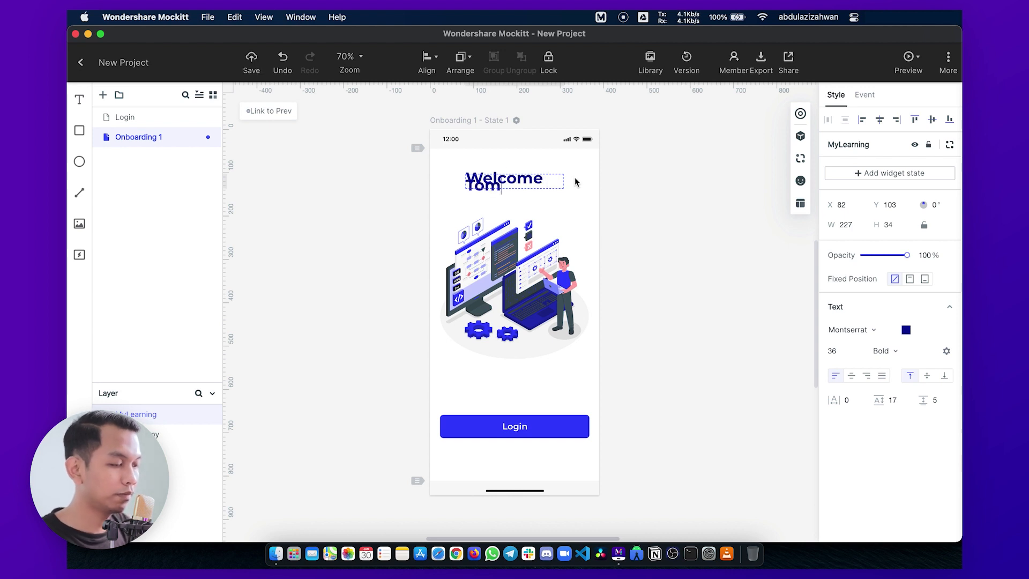
{"action": "key", "text": "Escape"}
{"action": "left_click", "coordinate": [603, 205]}
Widen the welcome heading's box to about 290 and add an exclamation mark after the name
{"action": "left_click", "coordinate": [558, 185]}
{"action": "left_click_drag", "start_coordinate": [564, 182], "coordinate": [591, 181]}
{"action": "double_click", "coordinate": [574, 182]}
{"action": "left_click", "coordinate": [578, 182]}
{"action": "type", "text": "!"}
{"action": "left_click", "coordinate": [632, 186]}
{"action": "left_click", "coordinate": [579, 181]}
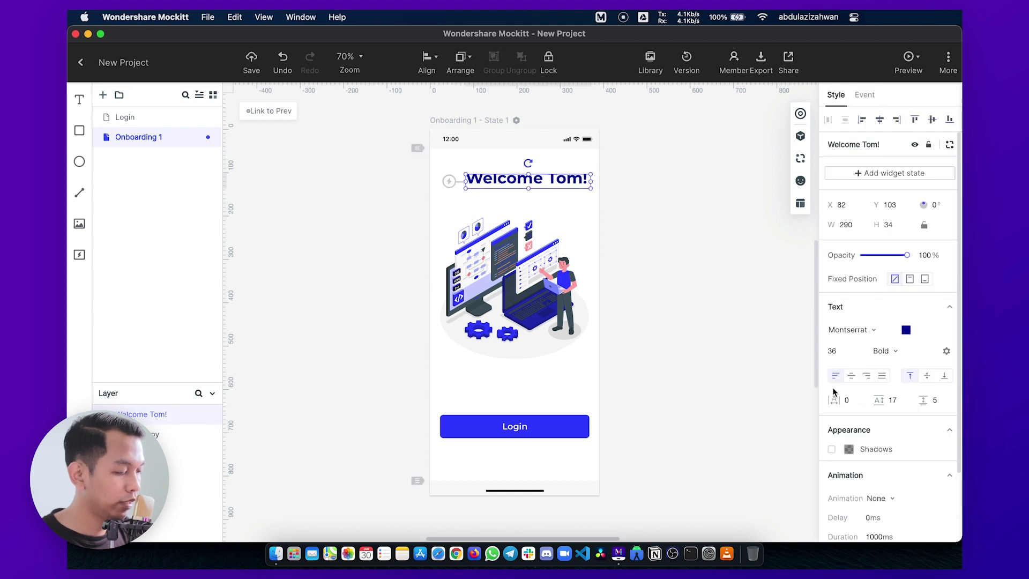
Centre-align the welcome heading's text and centre the heading horizontally near the top of the Onboarding 1 screen
{"action": "left_click", "coordinate": [852, 377]}
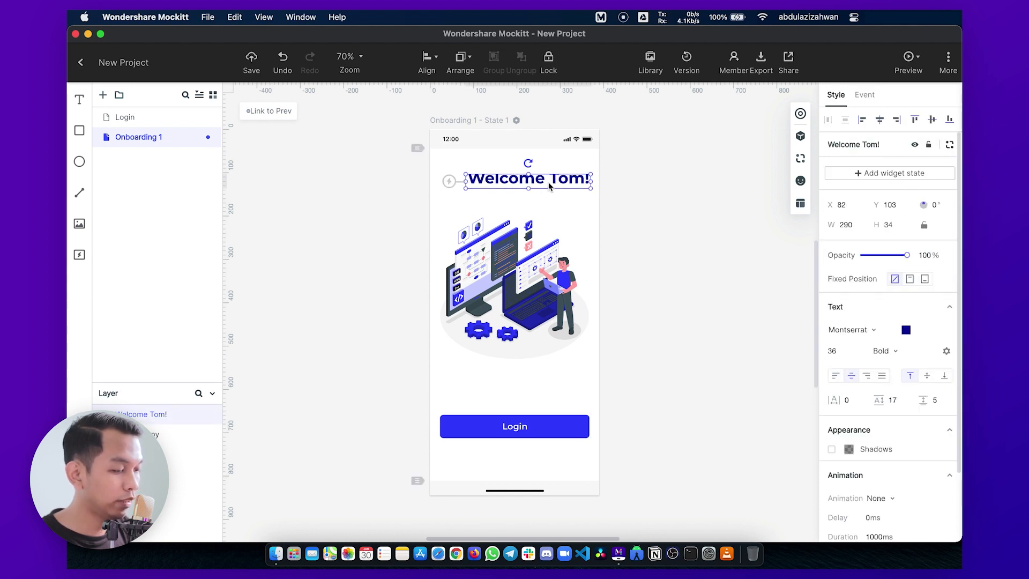
{"action": "double_click", "coordinate": [547, 182]}
{"action": "left_click", "coordinate": [927, 376]}
{"action": "left_click", "coordinate": [617, 199]}
{"action": "left_click", "coordinate": [551, 169]}
{"action": "left_click_drag", "start_coordinate": [550, 173], "coordinate": [534, 169]}
{"action": "left_click", "coordinate": [671, 192]}
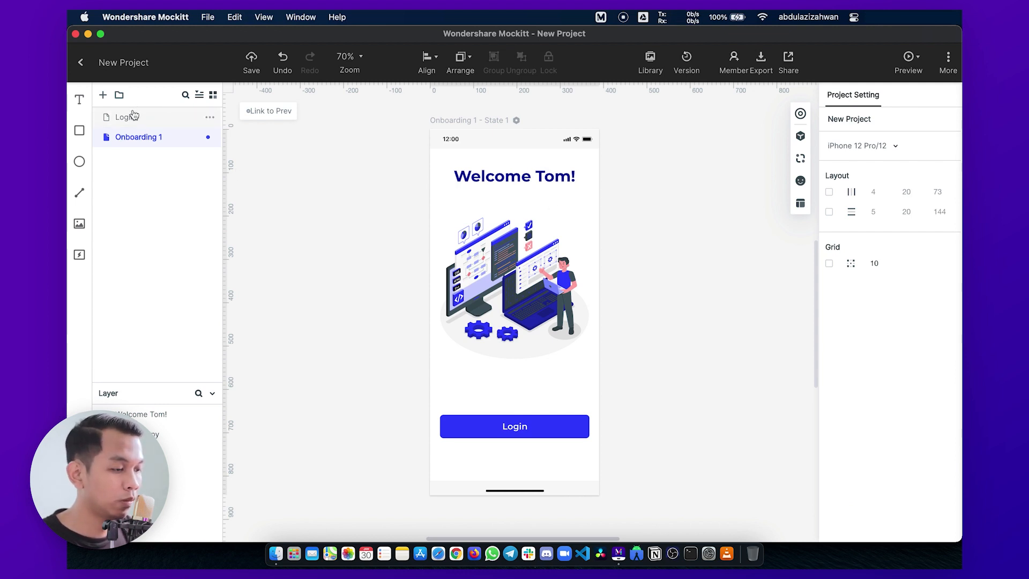
Add a text line reading "Start your learning journey now" just below the welcome heading
{"action": "left_click", "coordinate": [78, 100]}
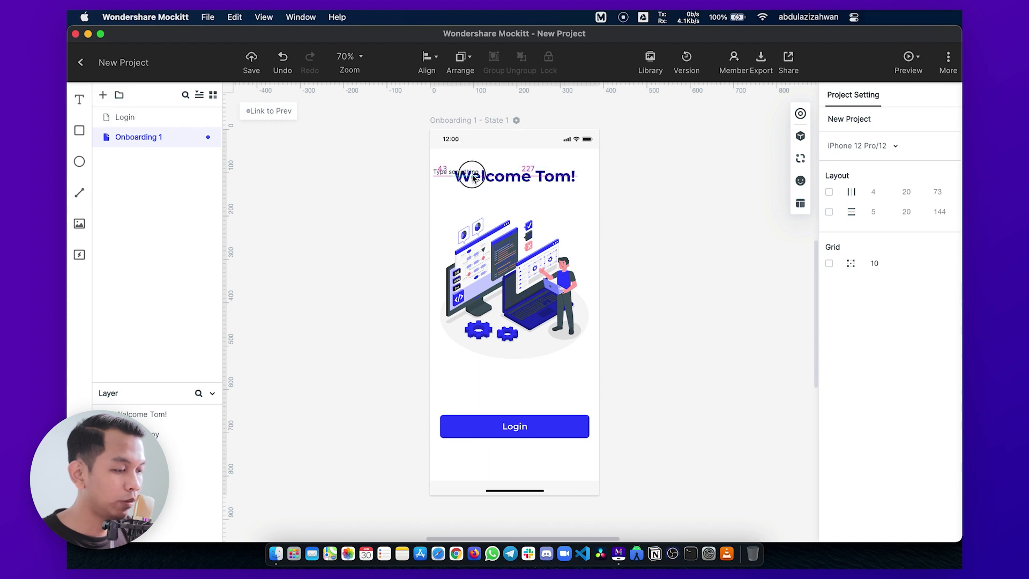
{"action": "left_click", "coordinate": [493, 190]}
{"action": "type", "text": "AS"}
{"action": "key", "text": "BackSpace"}
{"action": "key", "text": "BackSpace"}
{"action": "type", "text": "S"}
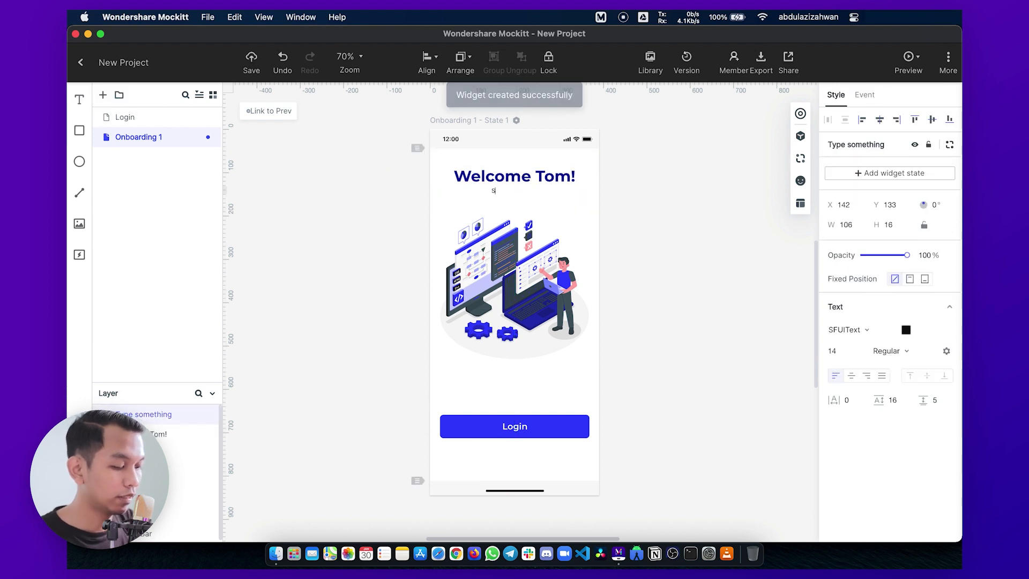
{"action": "type", "text": "tart your learning journey now"}
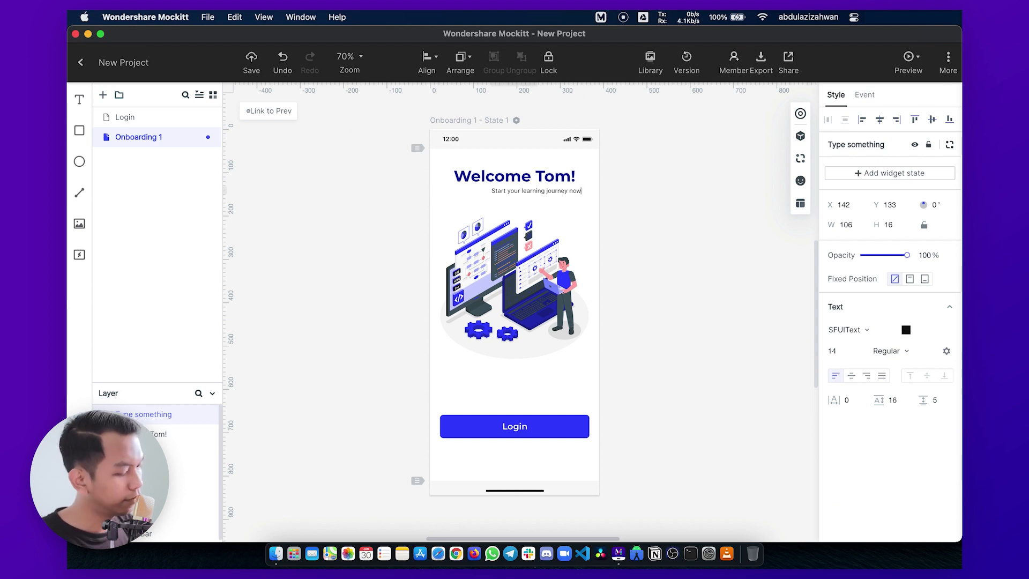
Set the new subtitle's font to Montserrat and its colour to dark blue 040E99
{"action": "key", "text": "super+a"}
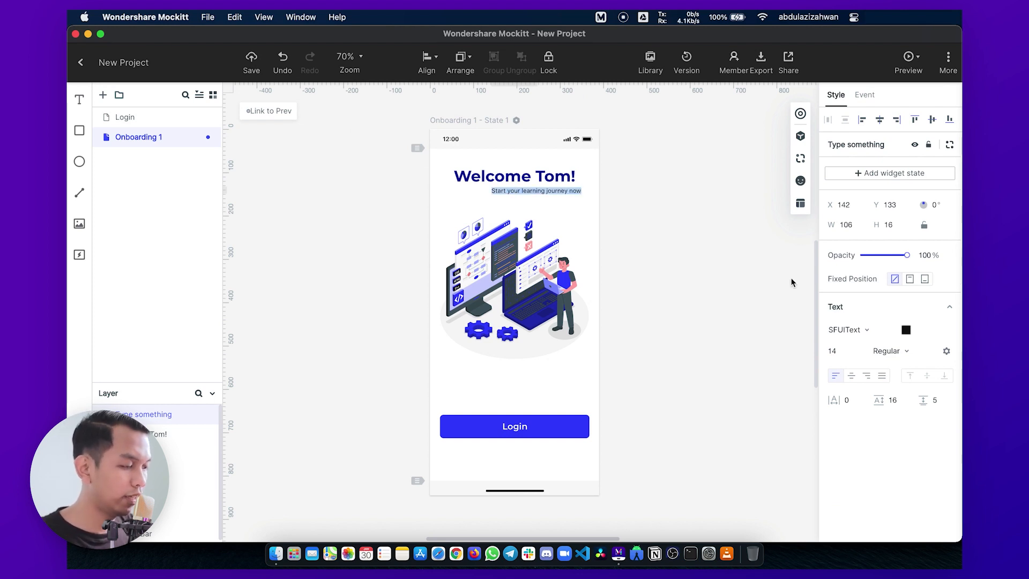
{"action": "left_click", "coordinate": [848, 329]}
{"action": "left_click", "coordinate": [857, 243]}
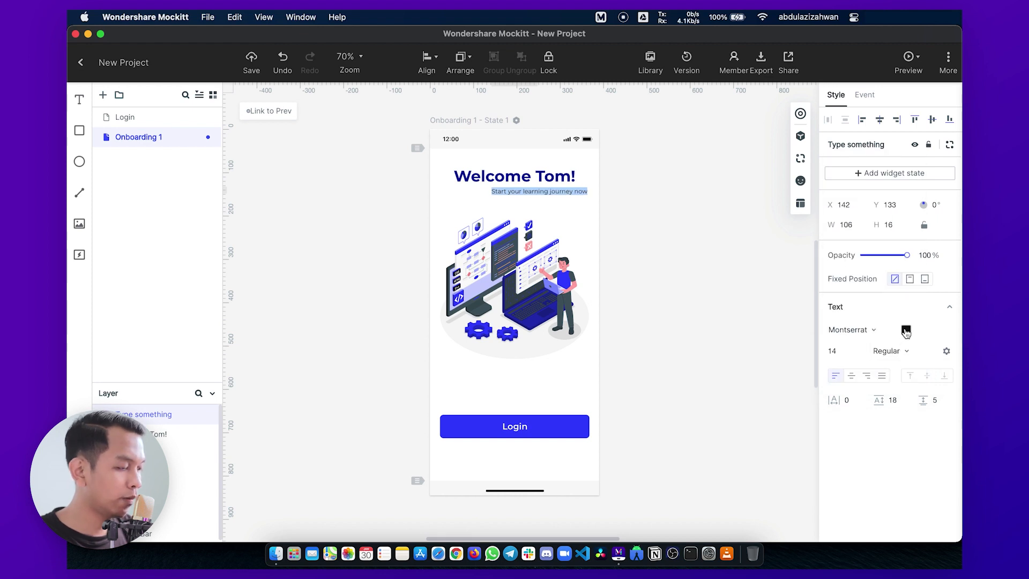
{"action": "left_click", "coordinate": [906, 330]}
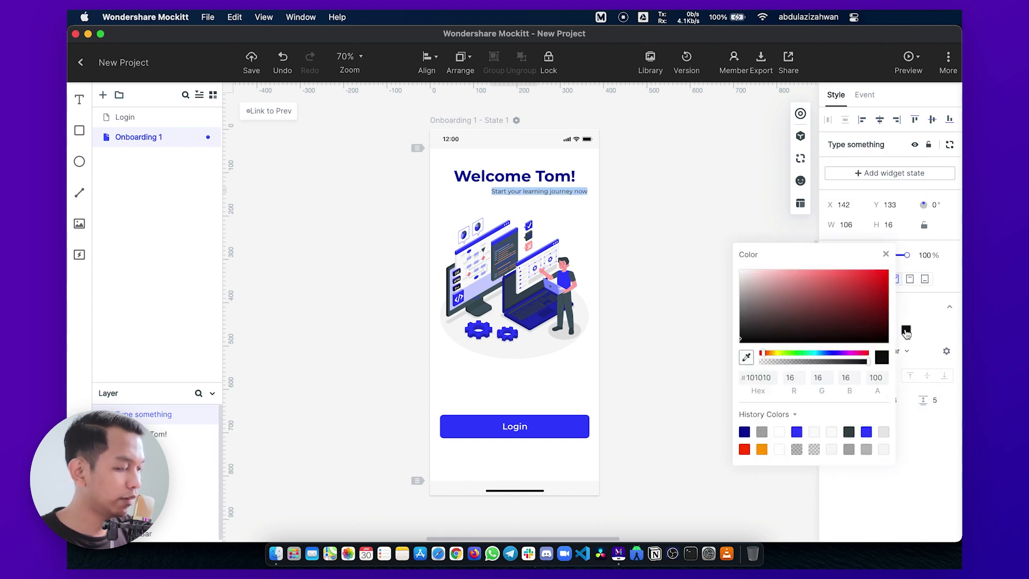
{"action": "left_click", "coordinate": [747, 356]}
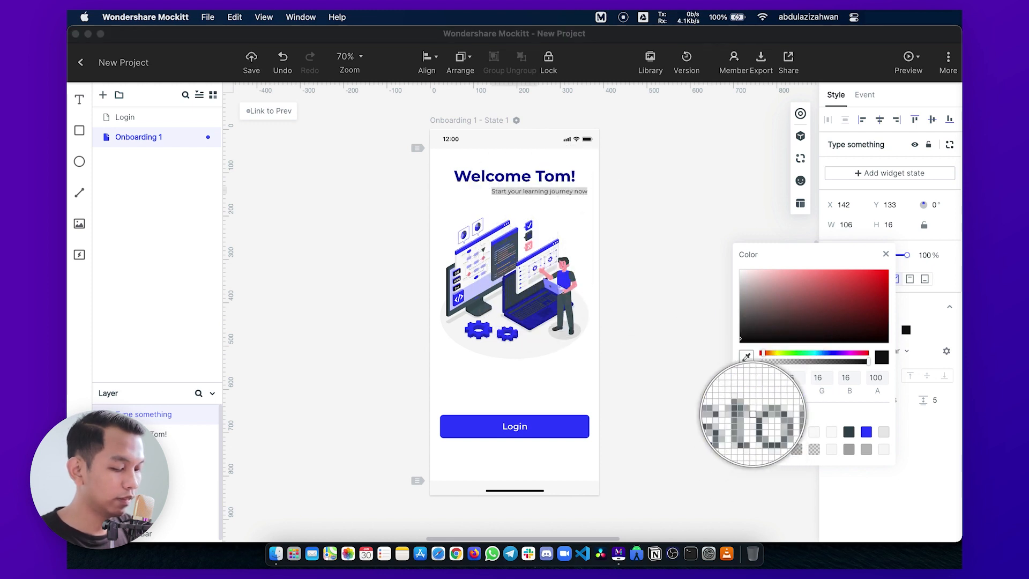
{"action": "key", "text": "Escape"}
{"action": "left_click", "coordinate": [744, 432]}
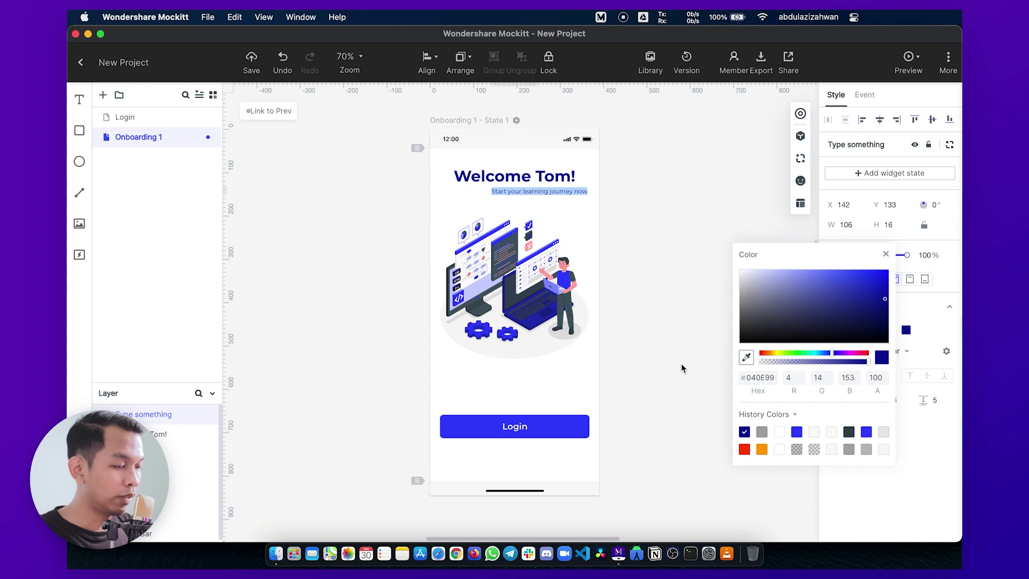
{"action": "left_click", "coordinate": [671, 247]}
Move the subtitle so it sits centred directly beneath the welcome heading
{"action": "left_click_drag", "start_coordinate": [561, 194], "coordinate": [533, 193]}
{"action": "left_click", "coordinate": [645, 196]}
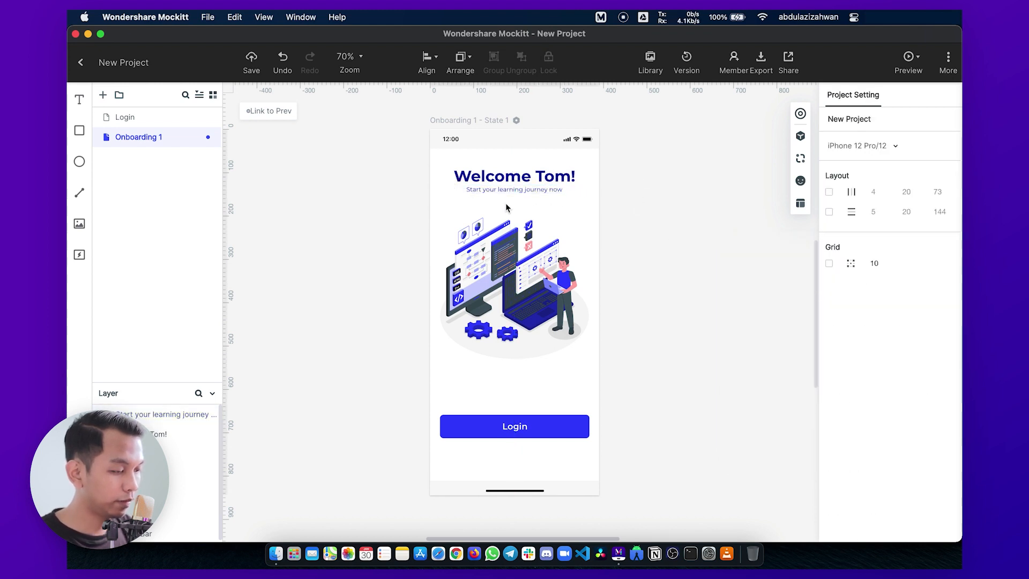
{"action": "scroll", "coordinate": [484, 182], "scroll_direction": "up", "scroll_amount": 4}
{"action": "scroll", "coordinate": [459, 177], "scroll_direction": "up", "scroll_amount": 2}
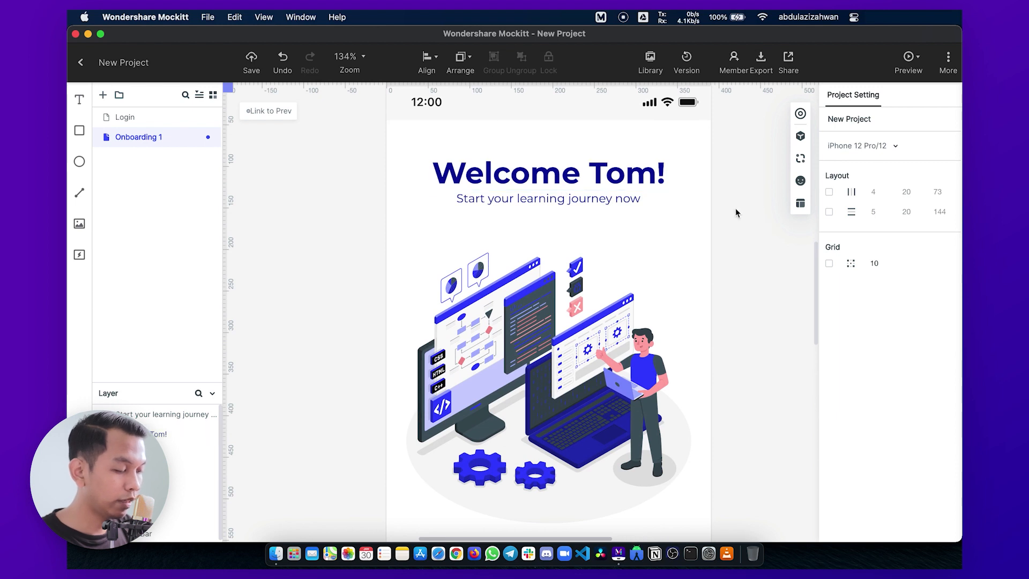
{"action": "scroll", "coordinate": [643, 214], "scroll_direction": "down", "scroll_amount": 4}
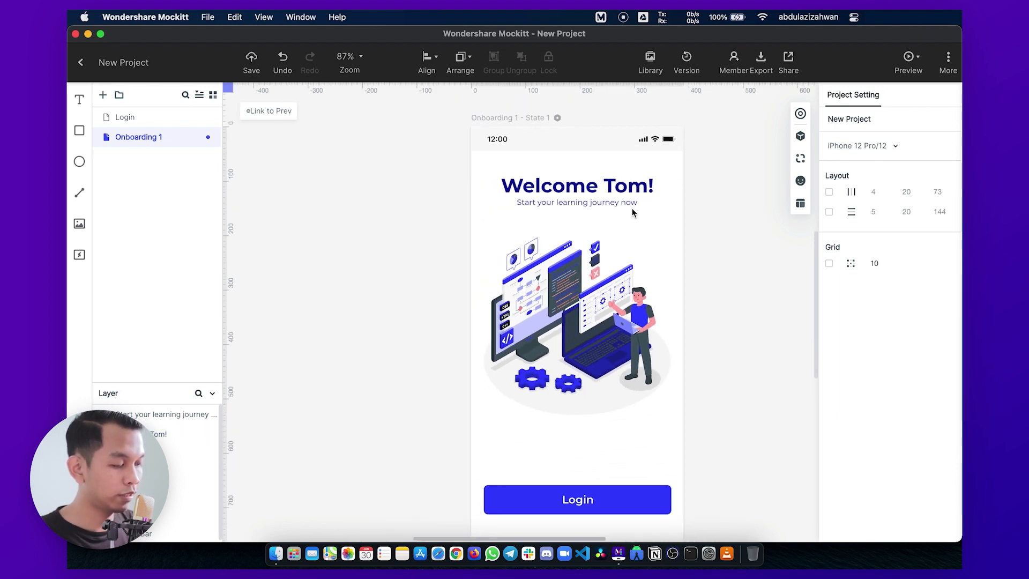
{"action": "scroll", "coordinate": [633, 208], "scroll_direction": "down", "scroll_amount": 1}
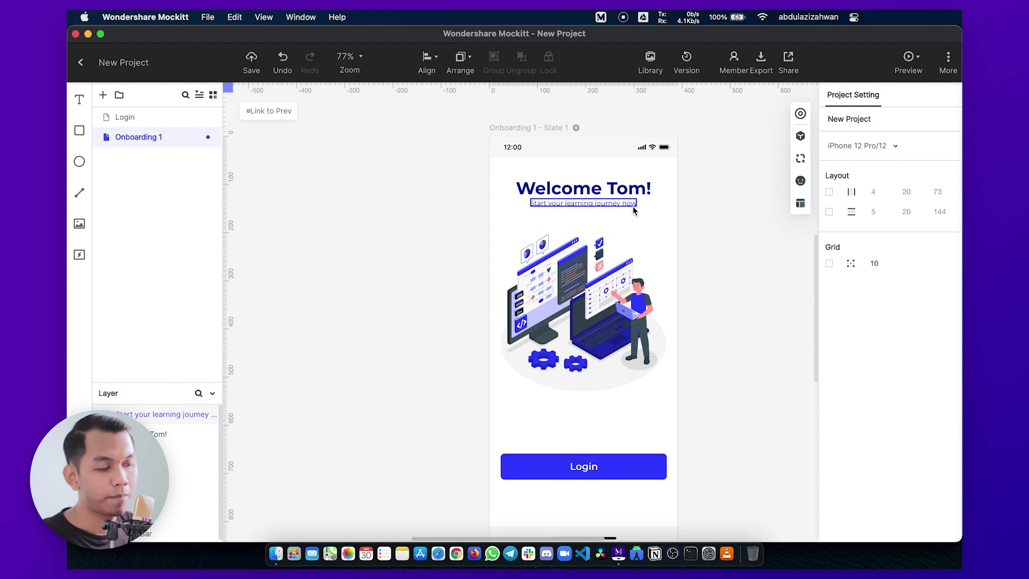
Shift the illustration slightly lower and move the Login button down to about Y 710, keeping it horizontally centred
{"action": "left_click_drag", "start_coordinate": [612, 322], "coordinate": [617, 338]}
{"action": "key", "text": "Escape"}
{"action": "scroll", "coordinate": [623, 280], "scroll_direction": "down", "scroll_amount": 1}
{"action": "scroll", "coordinate": [623, 280], "scroll_direction": "down", "scroll_amount": 3}
{"action": "left_click", "coordinate": [630, 416]}
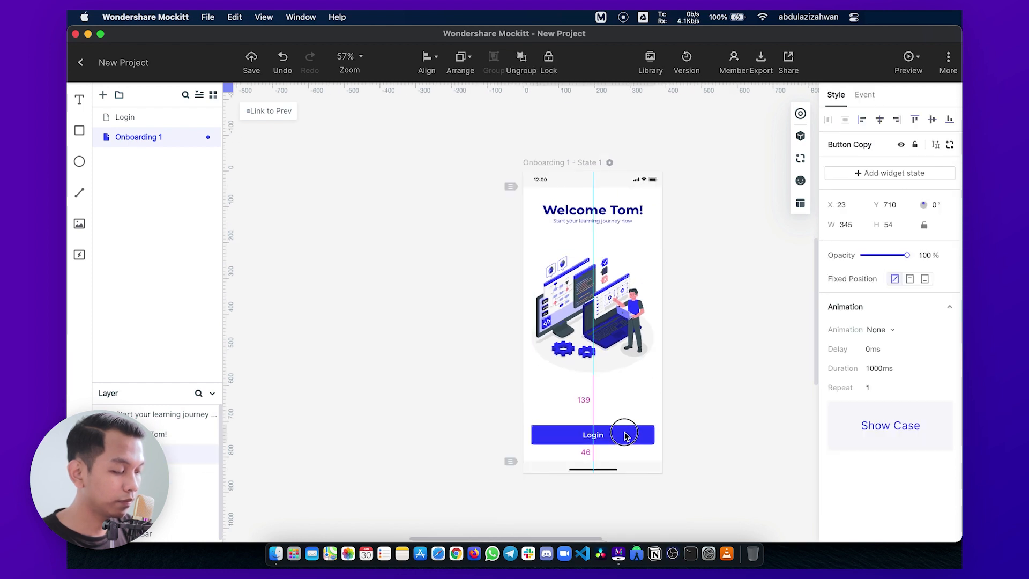
{"action": "left_click", "coordinate": [741, 384]}
Place an oval between the illustration and the button and set its size to 8 by 8
{"action": "scroll", "coordinate": [576, 381], "scroll_direction": "down", "scroll_amount": 3}
{"action": "scroll", "coordinate": [577, 383], "scroll_direction": "up", "scroll_amount": 4}
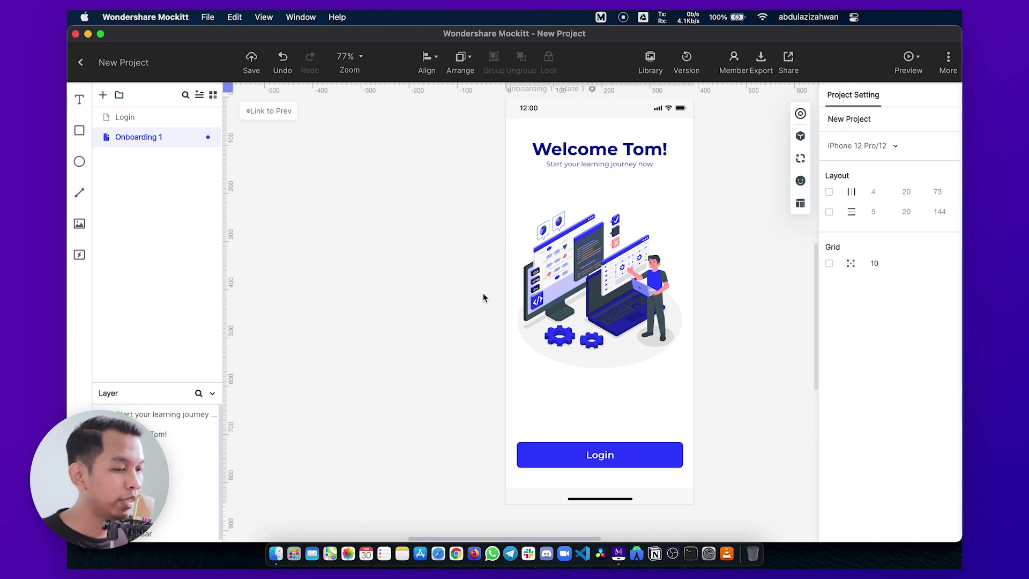
{"action": "left_click_drag", "start_coordinate": [80, 161], "coordinate": [557, 404]}
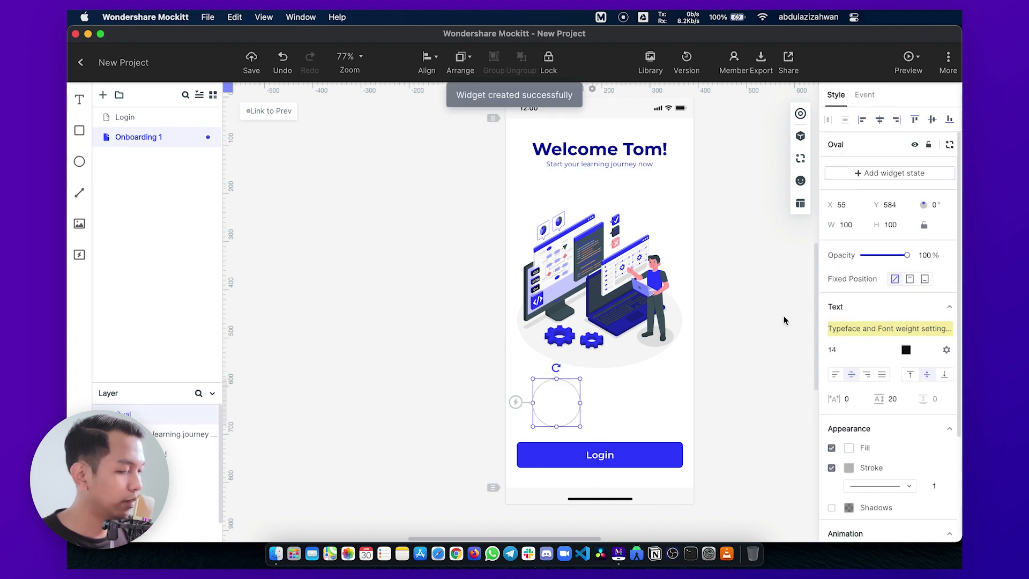
{"action": "left_click", "coordinate": [839, 227]}
{"action": "type", "text": "8"}
{"action": "key", "text": "Tab"}
{"action": "type", "text": "8"}
{"action": "key", "text": "Return"}
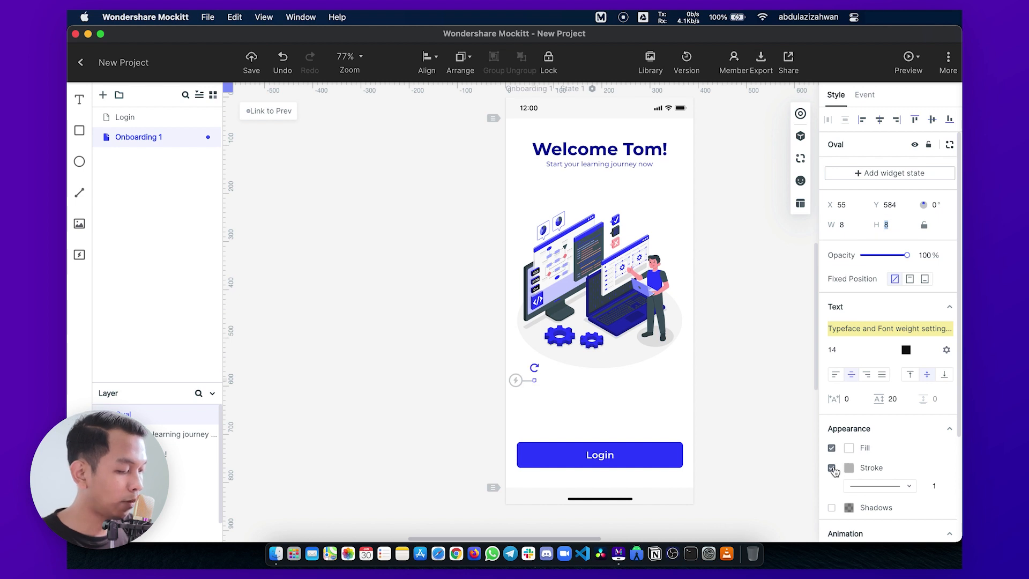
Remove the small oval's stroke and give it a light grey fill
{"action": "left_click", "coordinate": [832, 467]}
{"action": "scroll", "coordinate": [540, 386], "scroll_direction": "up", "scroll_amount": 10}
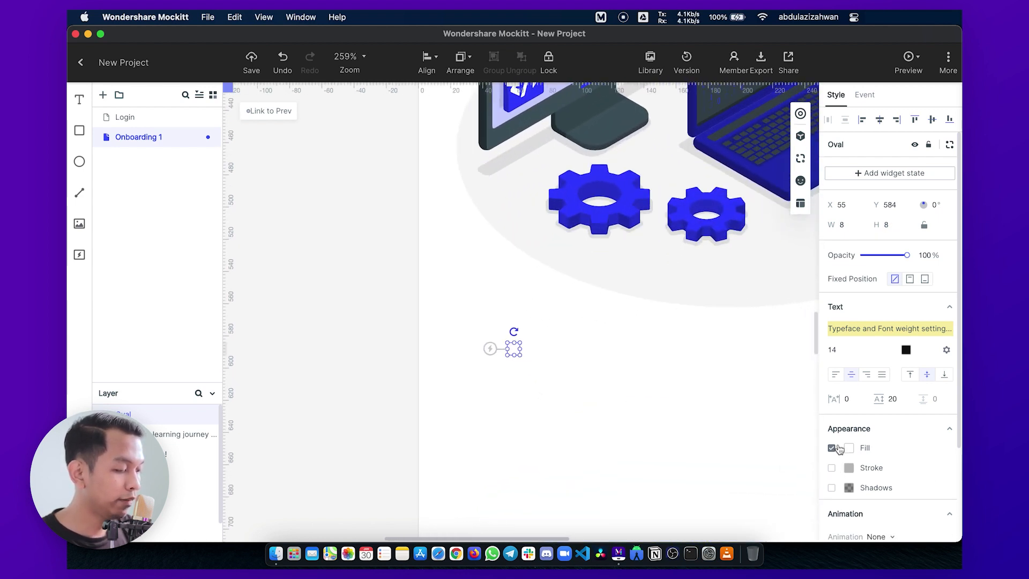
{"action": "left_click", "coordinate": [849, 448]}
{"action": "left_click", "coordinate": [706, 497]}
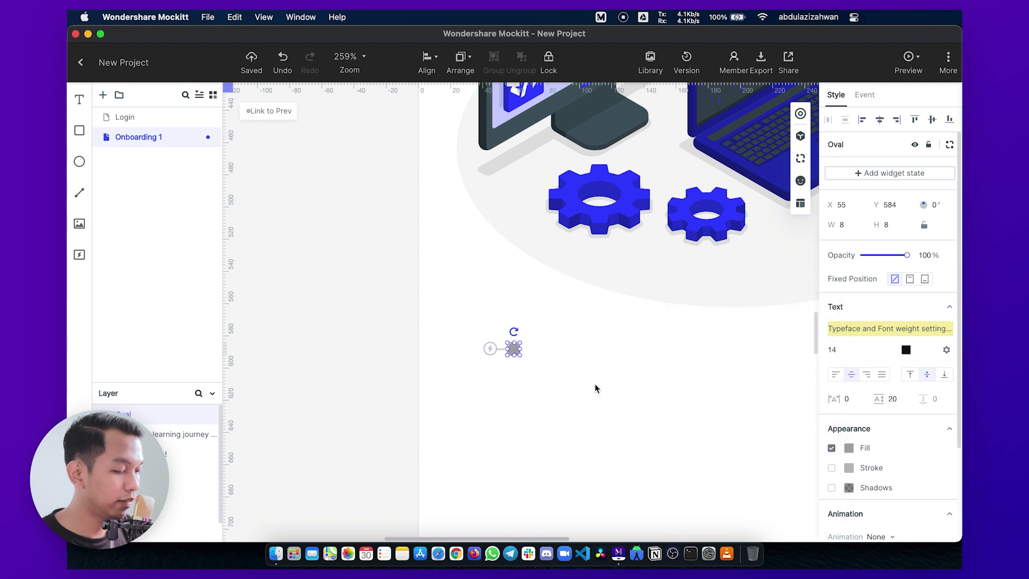
{"action": "left_click", "coordinate": [850, 449]}
{"action": "left_click", "coordinate": [688, 419]}
{"action": "left_click", "coordinate": [654, 276]}
{"action": "left_click", "coordinate": [557, 374]}
Duplicate the grey dot twice to form an evenly spaced row of three below the illustration
{"action": "left_click", "coordinate": [514, 349]}
{"action": "left_click_drag", "start_coordinate": [515, 350], "coordinate": [771, 375]}
{"action": "scroll", "coordinate": [615, 376], "scroll_direction": "right", "scroll_amount": 3}
{"action": "left_click", "coordinate": [679, 398]}
{"action": "left_click", "coordinate": [648, 378]}
Select all three dots and centre the row horizontally below the illustration at about Y 603
{"action": "left_click_drag", "start_coordinate": [647, 378], "coordinate": [633, 360]}
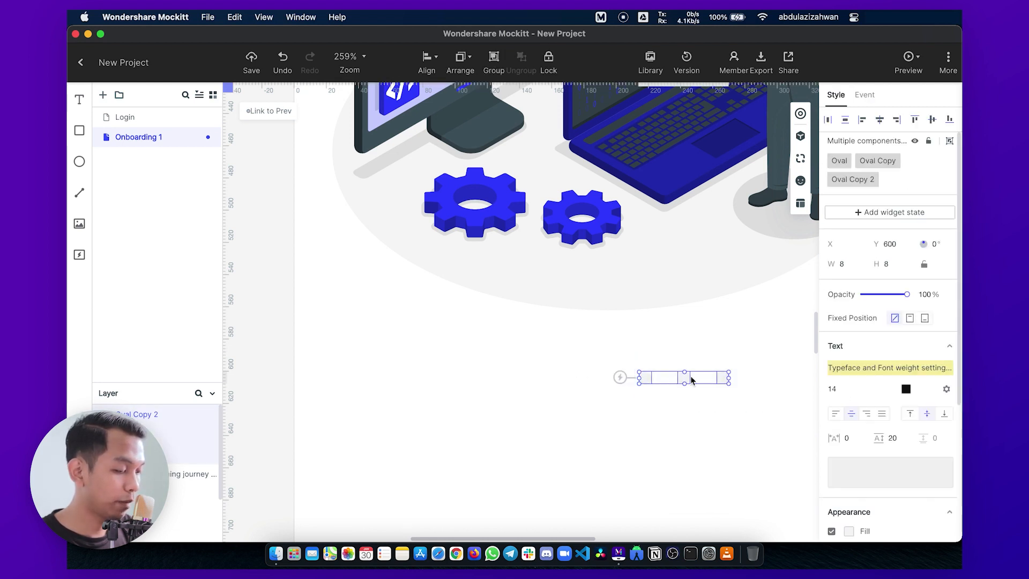
{"action": "scroll", "coordinate": [565, 384], "scroll_direction": "down", "scroll_amount": 3}
{"action": "left_click", "coordinate": [641, 388]}
{"action": "scroll", "coordinate": [640, 385], "scroll_direction": "down", "scroll_amount": 8}
{"action": "left_click_drag", "start_coordinate": [644, 298], "coordinate": [644, 303]}
{"action": "left_click", "coordinate": [748, 306]}
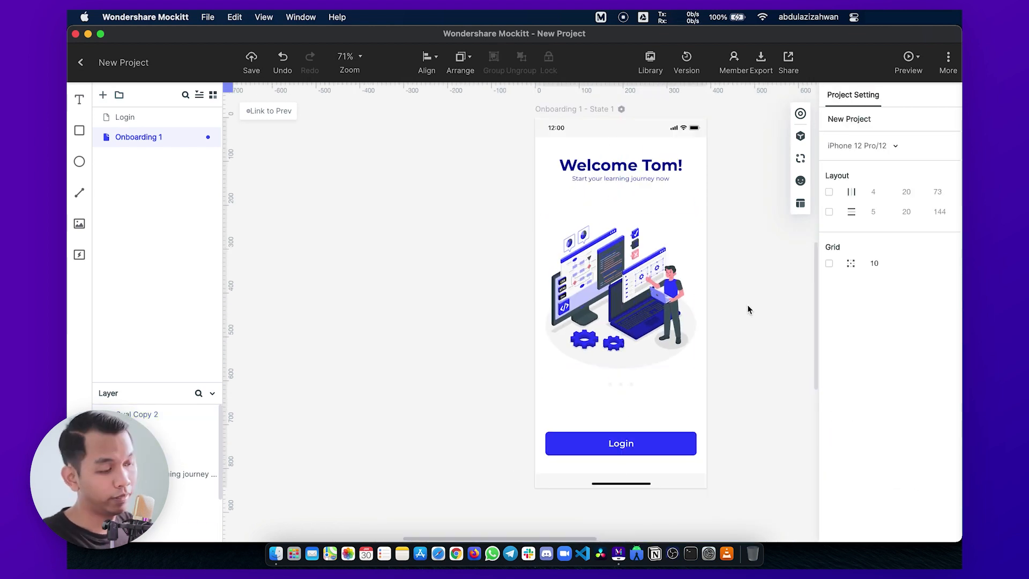
Fill the first of the three page dots with blue
{"action": "left_click", "coordinate": [611, 385]}
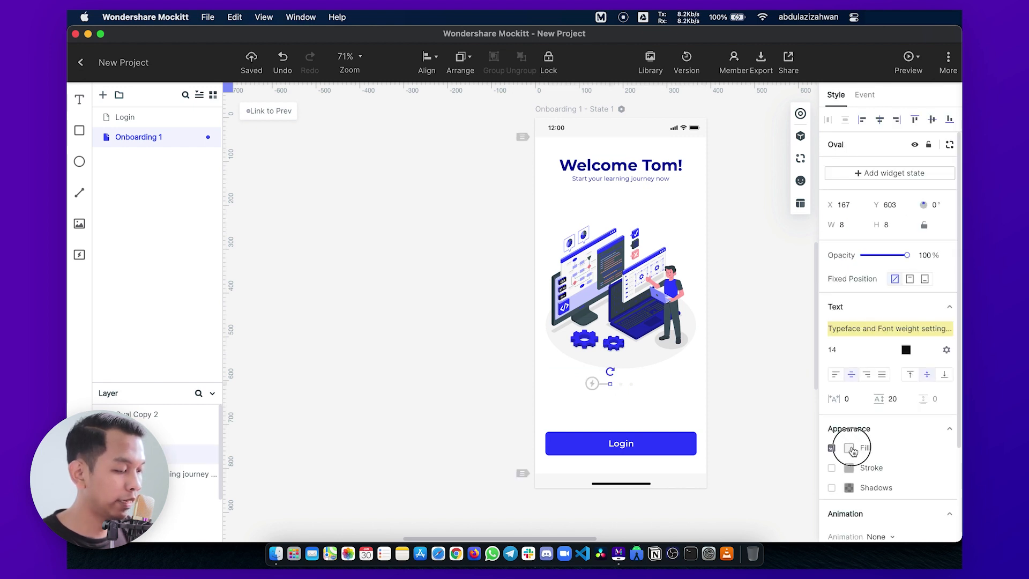
{"action": "left_click", "coordinate": [849, 449]}
{"action": "left_click", "coordinate": [756, 493]}
Change the button's label on the Onboarding 1 screen from Login to "Next"
{"action": "left_click", "coordinate": [643, 448]}
{"action": "left_click", "coordinate": [618, 448]}
{"action": "left_click", "coordinate": [618, 448]}
{"action": "double_click", "coordinate": [630, 444]}
{"action": "type", "text": "Nex"}
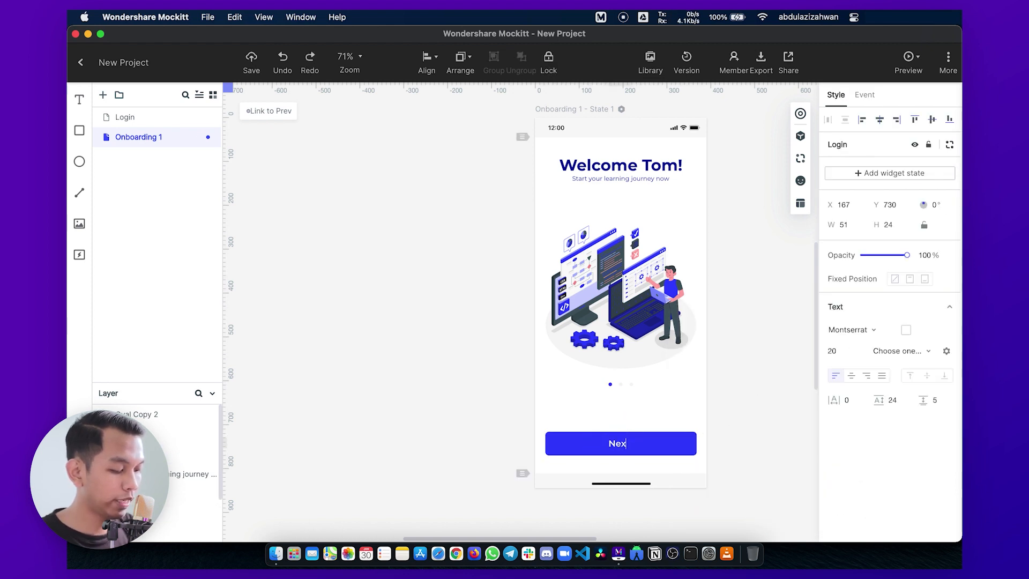
{"action": "type", "text": "t"}
{"action": "left_click", "coordinate": [622, 449]}
{"action": "left_click", "coordinate": [343, 274]}
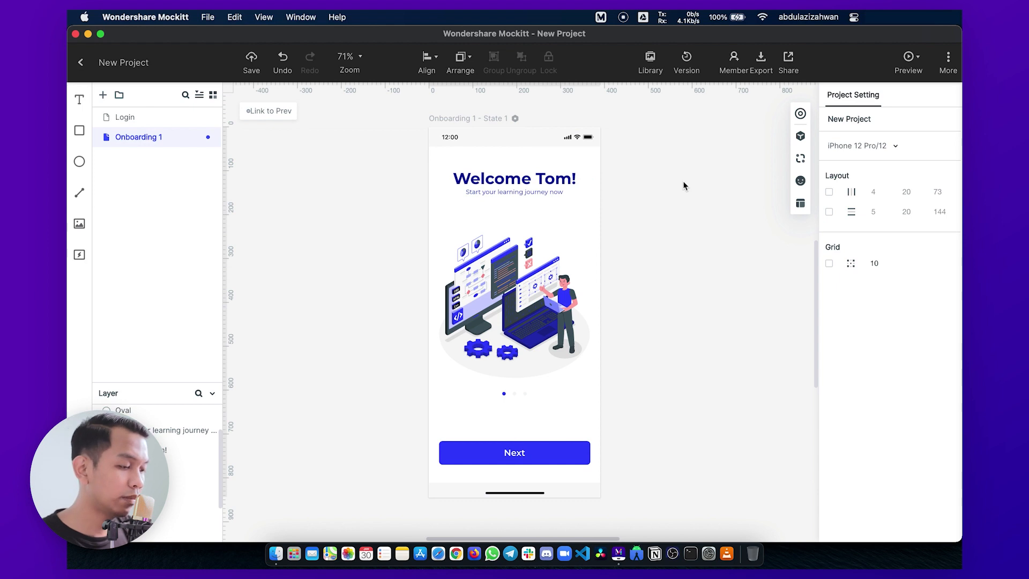
Duplicate the Onboarding 1 screen, and duplicate the copy to get another onboarding screen
{"action": "right_click", "coordinate": [217, 108]}
{"action": "left_click", "coordinate": [214, 103]}
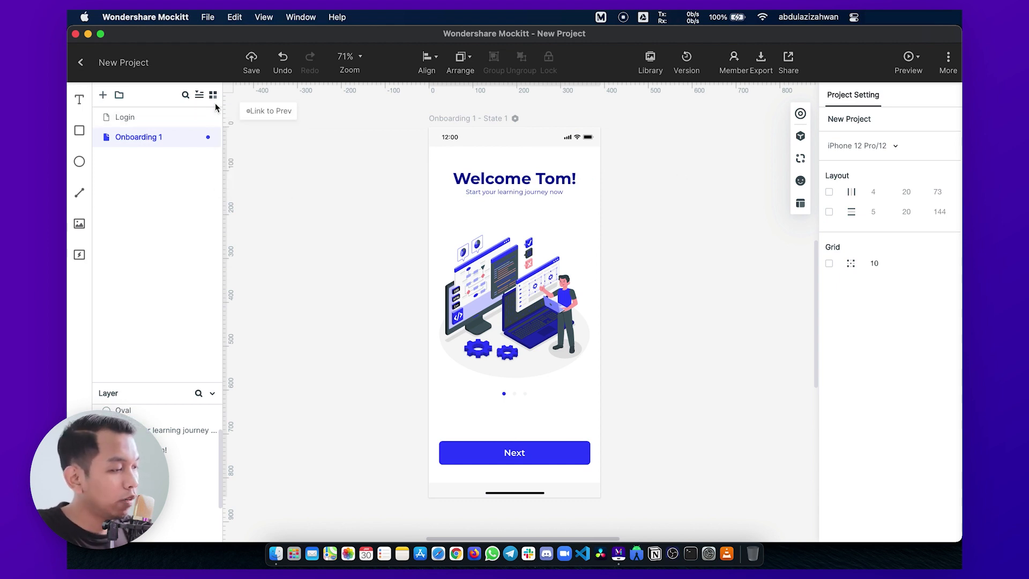
{"action": "left_click", "coordinate": [142, 118]}
{"action": "left_click", "coordinate": [142, 137]}
{"action": "left_click", "coordinate": [209, 138]}
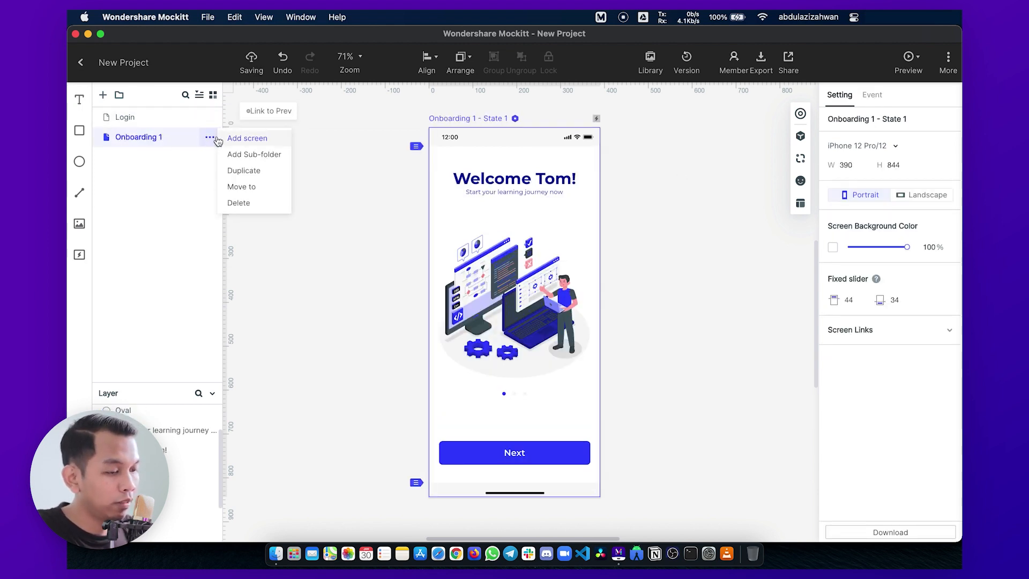
{"action": "left_click", "coordinate": [244, 170]}
{"action": "left_click", "coordinate": [209, 157]}
{"action": "left_click", "coordinate": [244, 190]}
Rename the first copied screen as Onboarding 2
{"action": "left_click", "coordinate": [172, 156]}
{"action": "double_click", "coordinate": [164, 154]}
{"action": "left_click_drag", "start_coordinate": [160, 155], "coordinate": [185, 155]}
{"action": "type", "text": "2"}
{"action": "key", "text": "Return"}
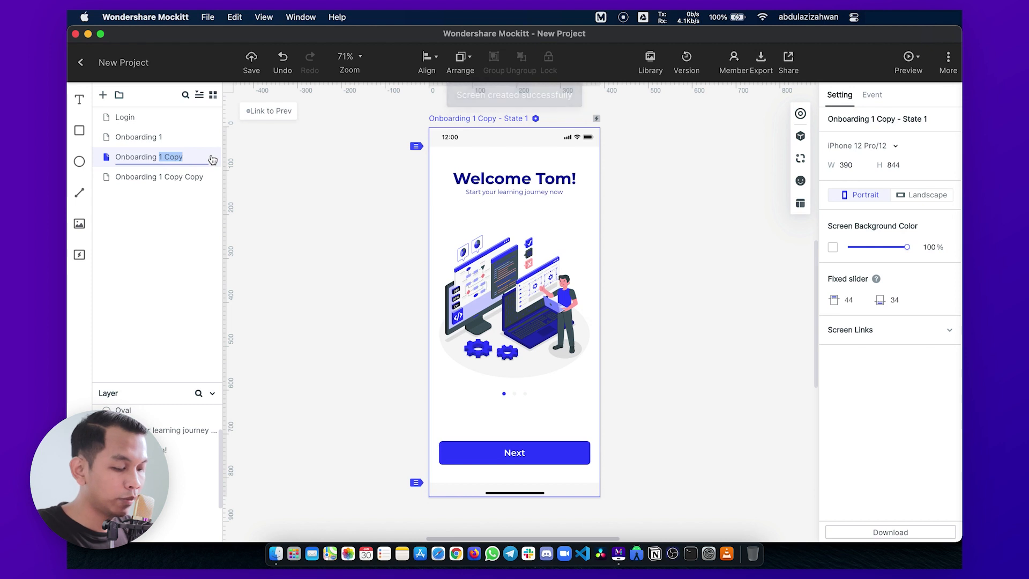
{"action": "left_click", "coordinate": [210, 177]}
{"action": "left_click", "coordinate": [246, 178]}
{"action": "left_click", "coordinate": [273, 133]}
{"action": "key", "text": "super+z"}
Rename the second copied screen as Onboarding 3
{"action": "left_click", "coordinate": [209, 177]}
{"action": "double_click", "coordinate": [156, 177]}
{"action": "left_click_drag", "start_coordinate": [157, 176], "coordinate": [200, 175]}
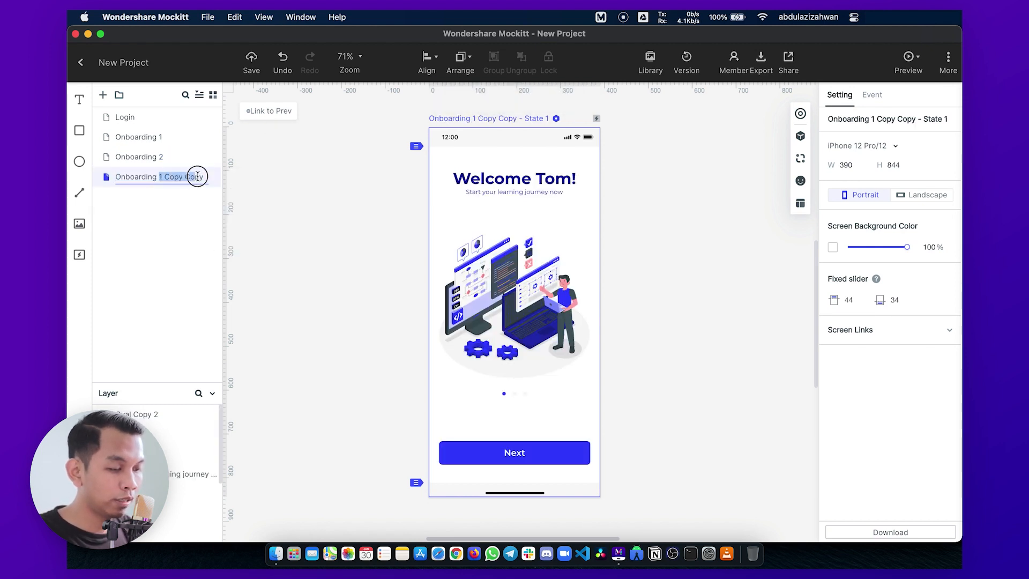
{"action": "type", "text": "3"}
{"action": "key", "text": "Return"}
Open the Onboarding 2 screen and import the illustration of a person seated on a large laptop, sized 354 by 354
{"action": "left_click", "coordinate": [164, 163]}
{"action": "left_click", "coordinate": [155, 136]}
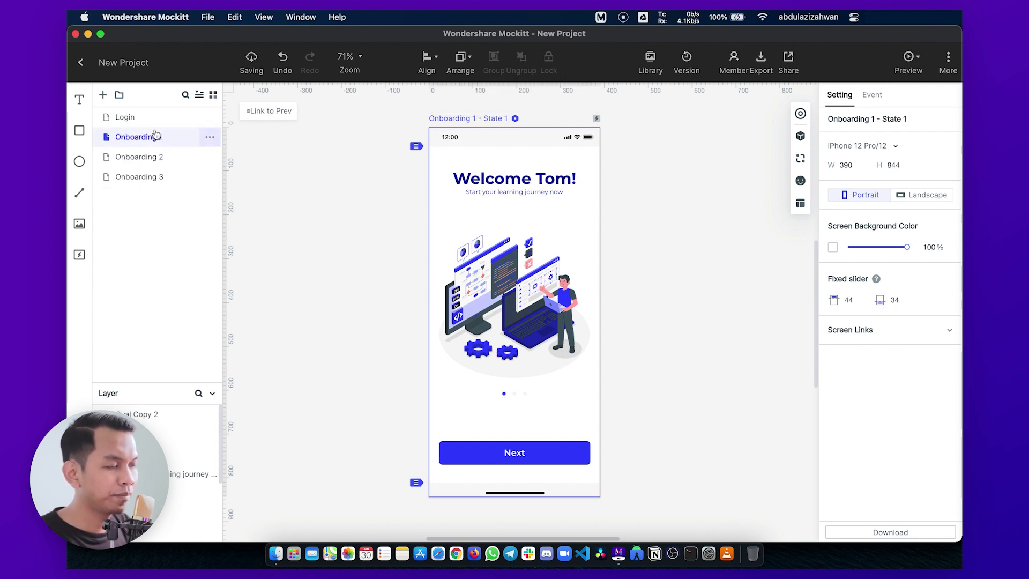
{"action": "left_click", "coordinate": [154, 167]}
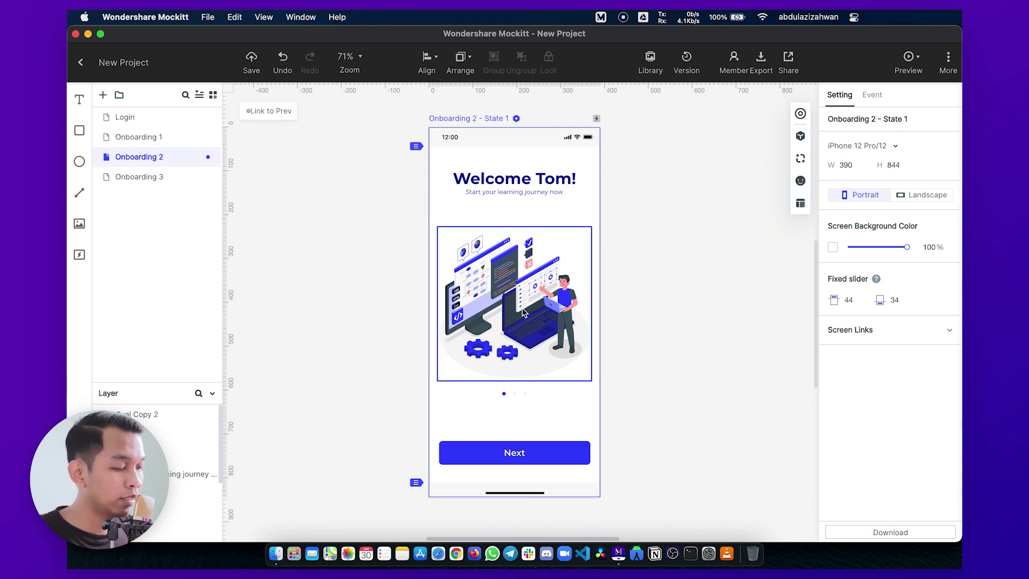
{"action": "key", "text": "super+Tab"}
{"action": "left_click", "coordinate": [356, 88]}
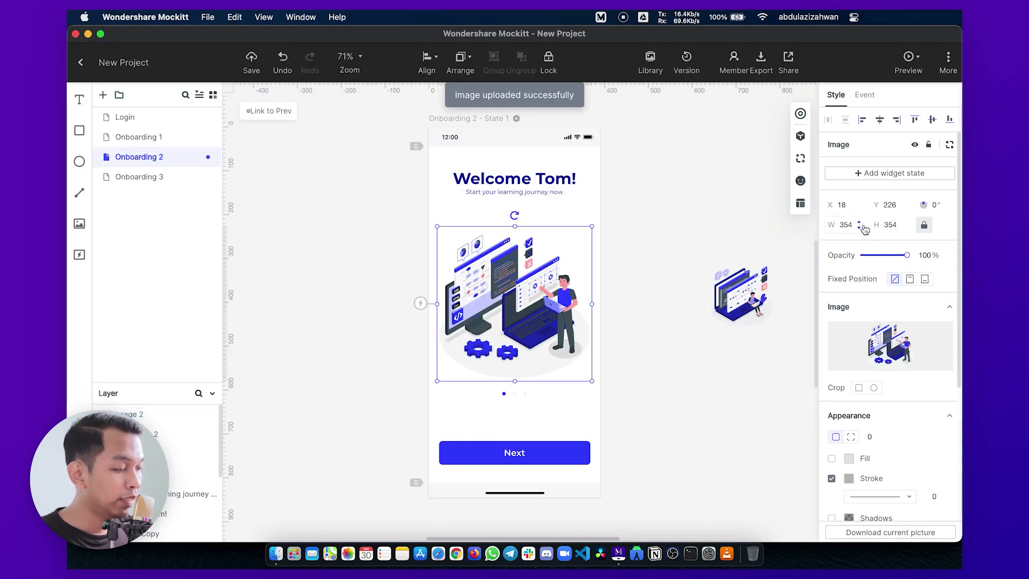
Move the new illustration into the old one's place on Onboarding 2 and delete the old illustration
{"action": "left_click_drag", "start_coordinate": [672, 293], "coordinate": [515, 261]}
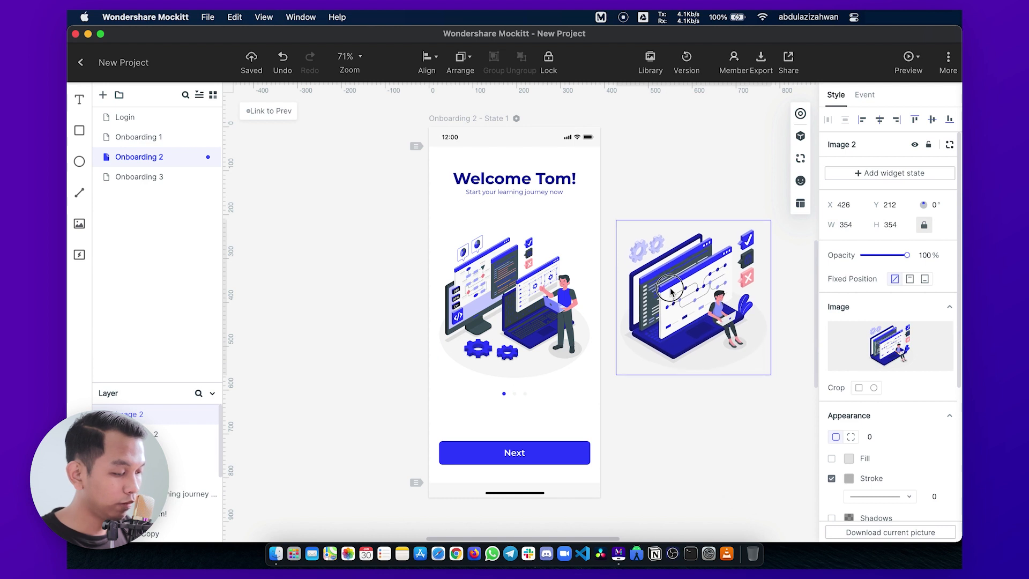
{"action": "left_click", "coordinate": [540, 300]}
{"action": "key", "text": "Delete"}
{"action": "left_click", "coordinate": [616, 254]}
Fill the middle page dot on the Onboarding 2 screen with blue
{"action": "left_click", "coordinate": [503, 393]}
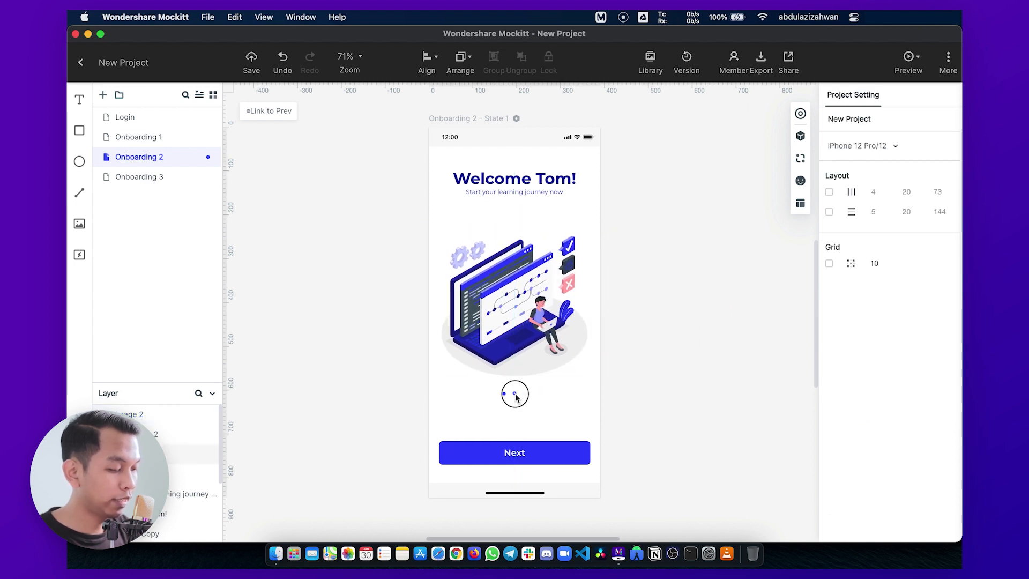
{"action": "left_click", "coordinate": [848, 449]}
{"action": "left_click", "coordinate": [593, 387]}
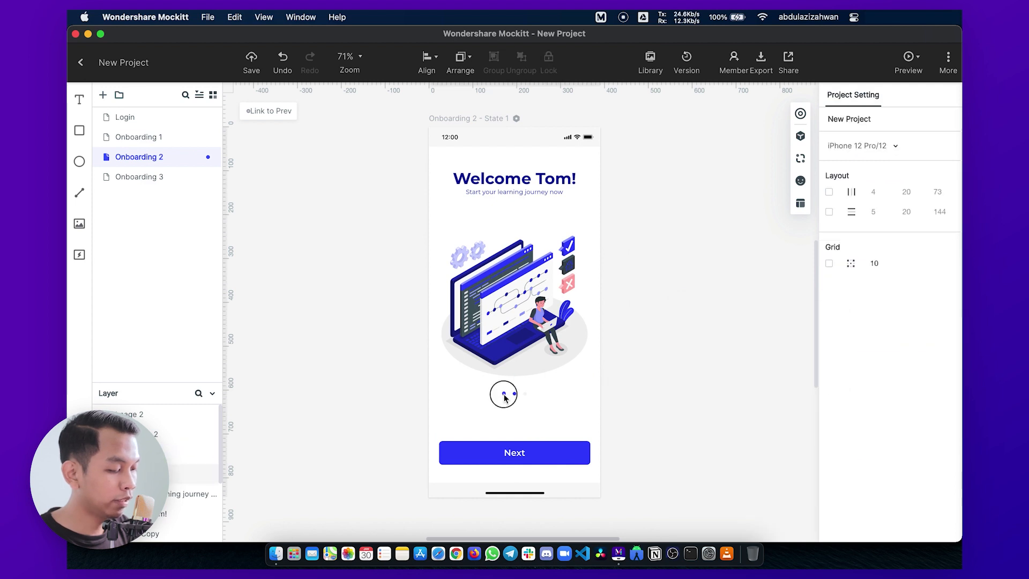
Change the first page dot on the Onboarding 2 screen to the pale colour of the inactive dots
{"action": "left_click", "coordinate": [503, 394]}
{"action": "left_click", "coordinate": [847, 448]}
{"action": "left_click", "coordinate": [710, 498]}
{"action": "left_click", "coordinate": [621, 312]}
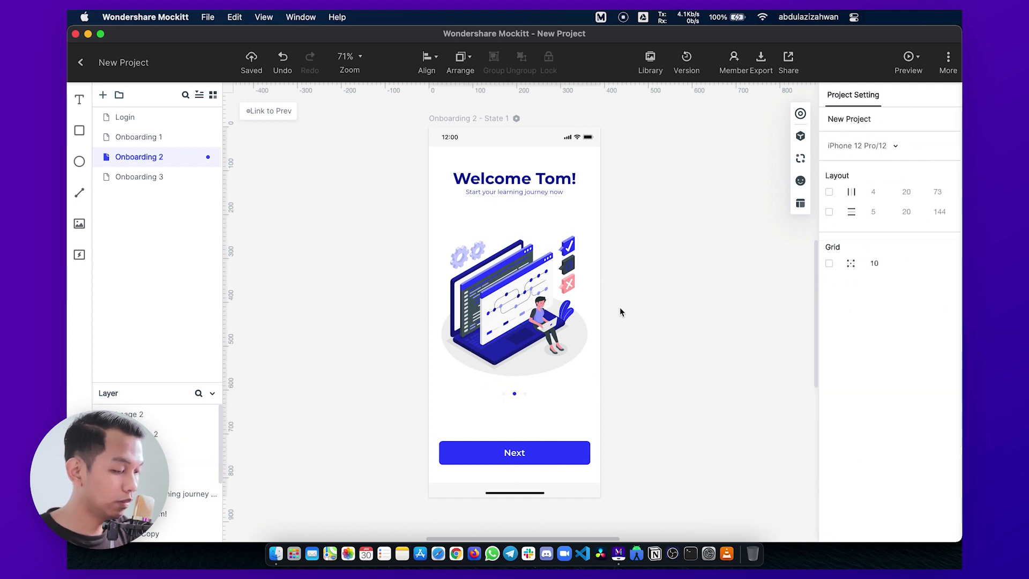
Open the Onboarding 3 screen, import the onboard-3.svg illustration and enlarge it to match the existing illustration
{"action": "left_click", "coordinate": [137, 183]}
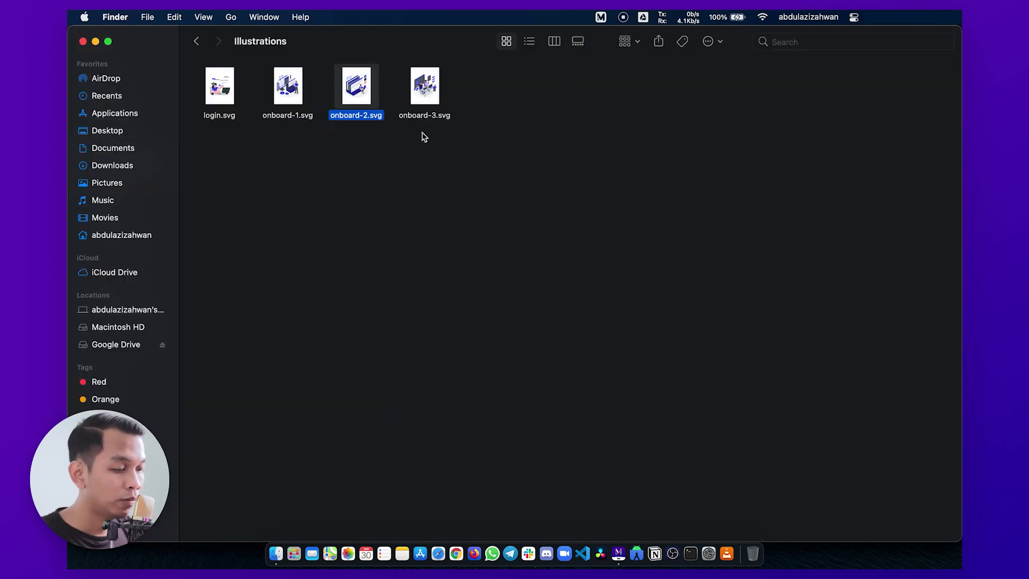
{"action": "left_click_drag", "start_coordinate": [423, 135], "coordinate": [453, 138]}
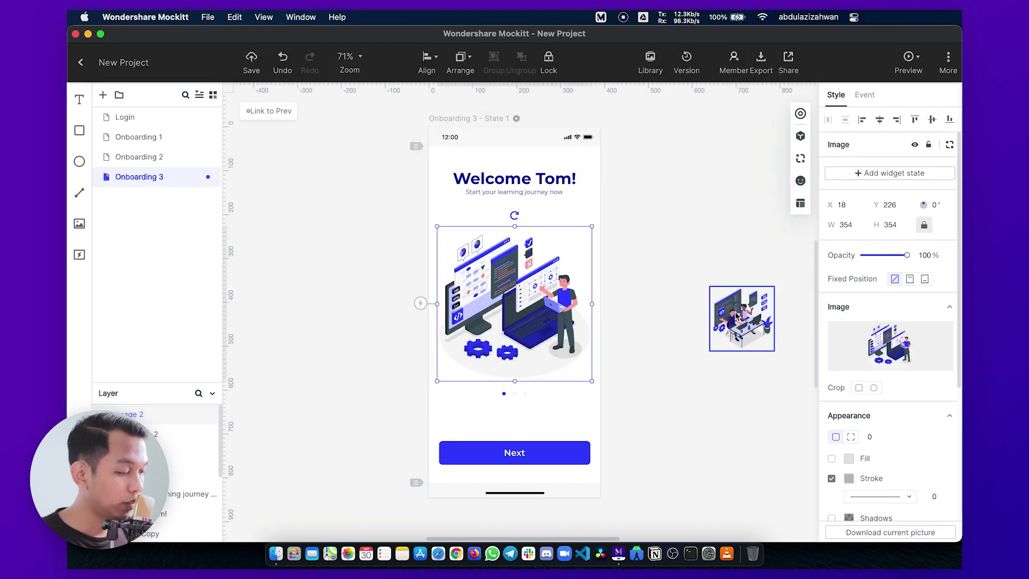
{"action": "left_click", "coordinate": [844, 225]}
{"action": "type", "text": "344"}
{"action": "key", "text": "Return"}
Move the new illustration into the old one's place on Onboarding 3 and delete the old illustration
{"action": "left_click_drag", "start_coordinate": [755, 343], "coordinate": [525, 295]}
{"action": "left_click", "coordinate": [536, 300]}
{"action": "key", "text": "Delete"}
{"action": "left_click", "coordinate": [673, 289]}
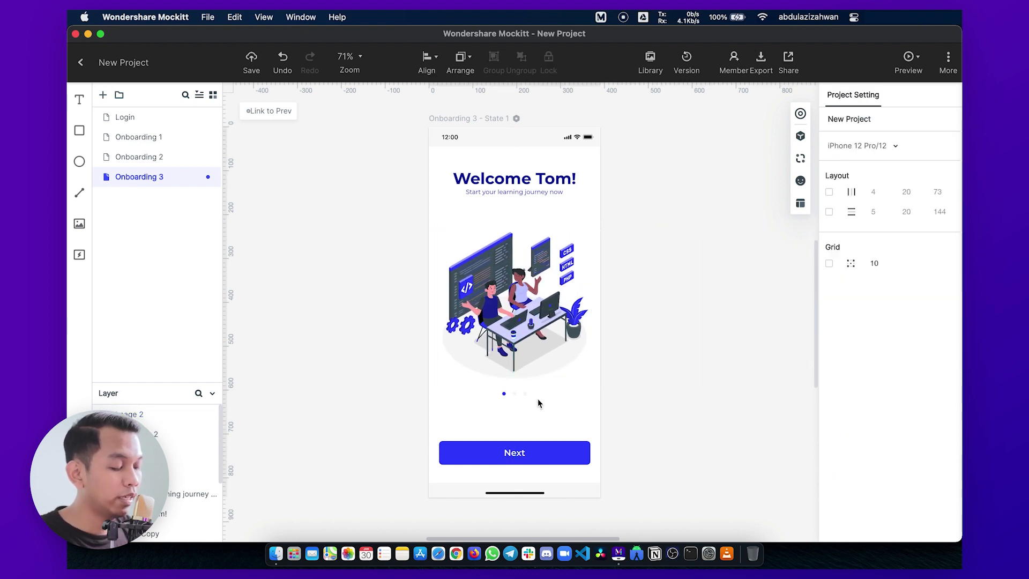
Fill the third page dot on Onboarding 3 with blue and give the first dot the pale inactive colour
{"action": "left_click", "coordinate": [525, 394]}
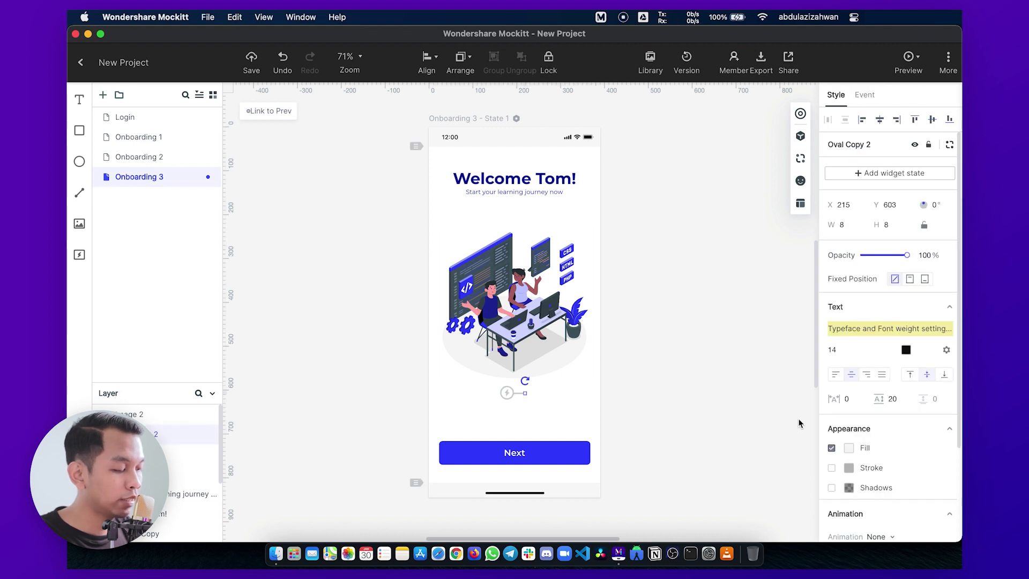
{"action": "left_click", "coordinate": [849, 448]}
{"action": "left_click", "coordinate": [705, 494]}
{"action": "left_click", "coordinate": [659, 440]}
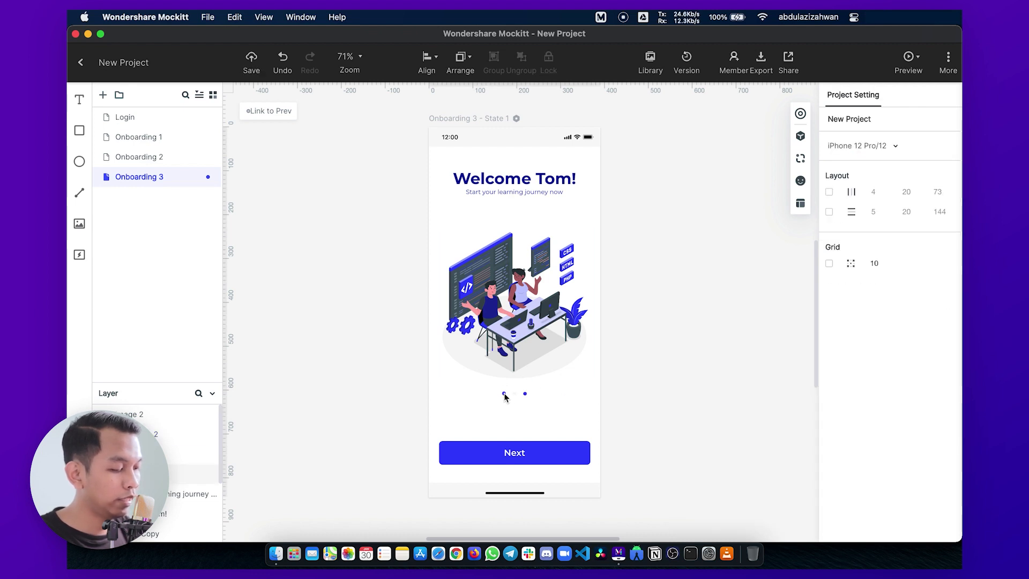
{"action": "left_click", "coordinate": [504, 394]}
{"action": "left_click", "coordinate": [849, 448]}
{"action": "left_click", "coordinate": [705, 493]}
{"action": "left_click", "coordinate": [674, 252]}
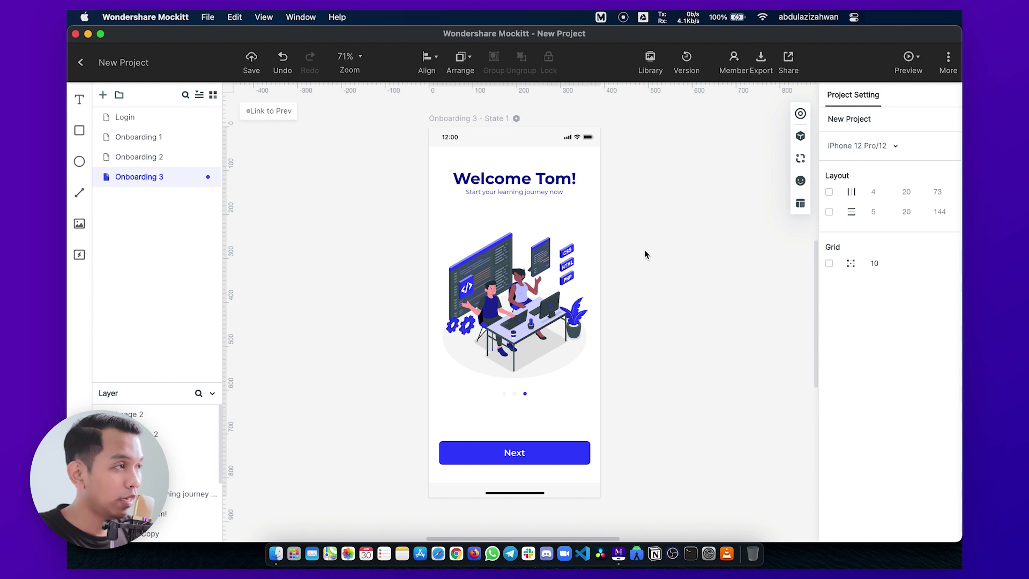
Change the button label on Onboarding 3 to Get Started and centre the text on the button
{"action": "left_click", "coordinate": [513, 456]}
{"action": "double_click", "coordinate": [513, 453]}
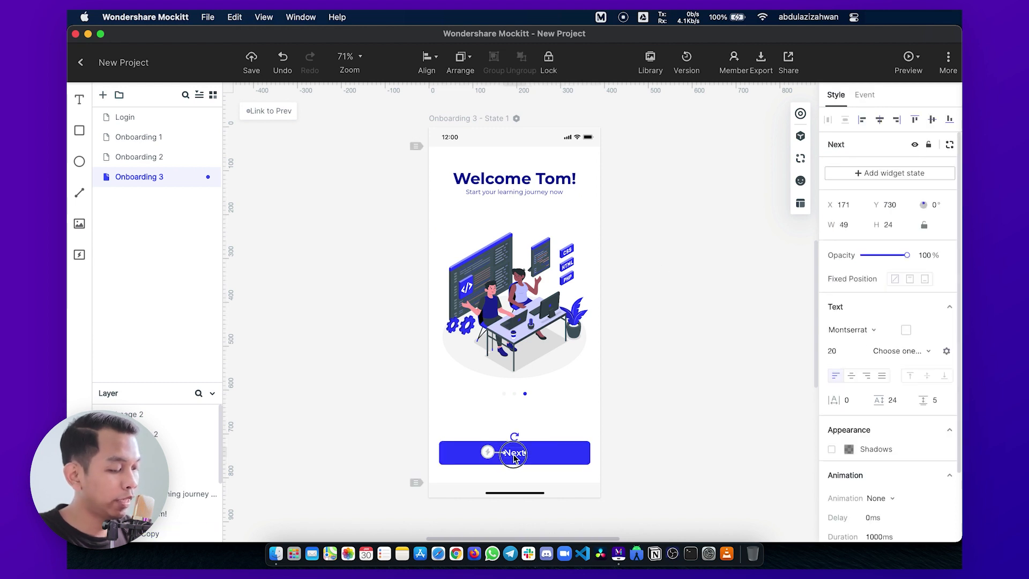
{"action": "type", "text": "Get Started"}
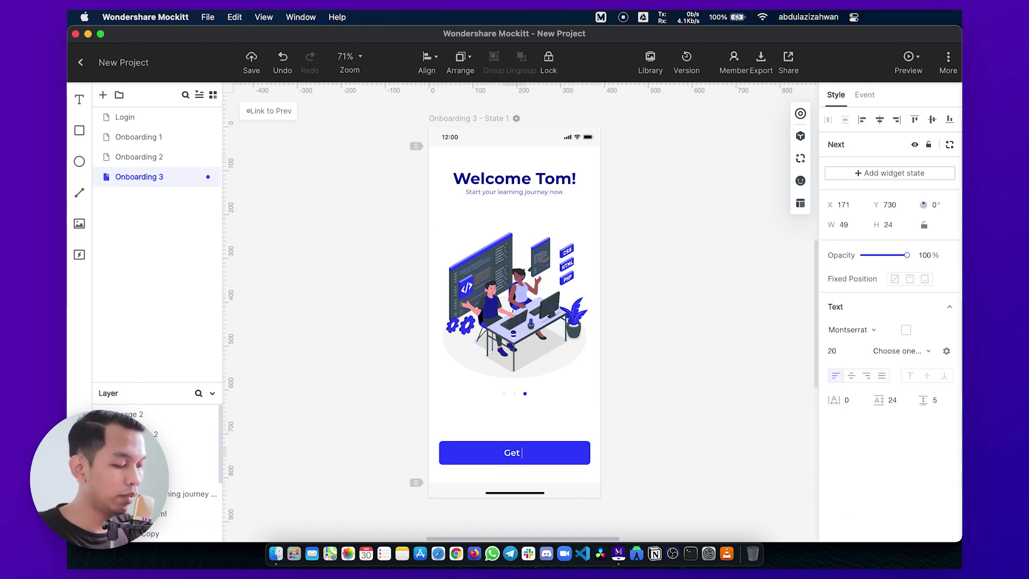
{"action": "left_click", "coordinate": [538, 456]}
{"action": "left_click", "coordinate": [537, 455]}
{"action": "left_click", "coordinate": [428, 280]}
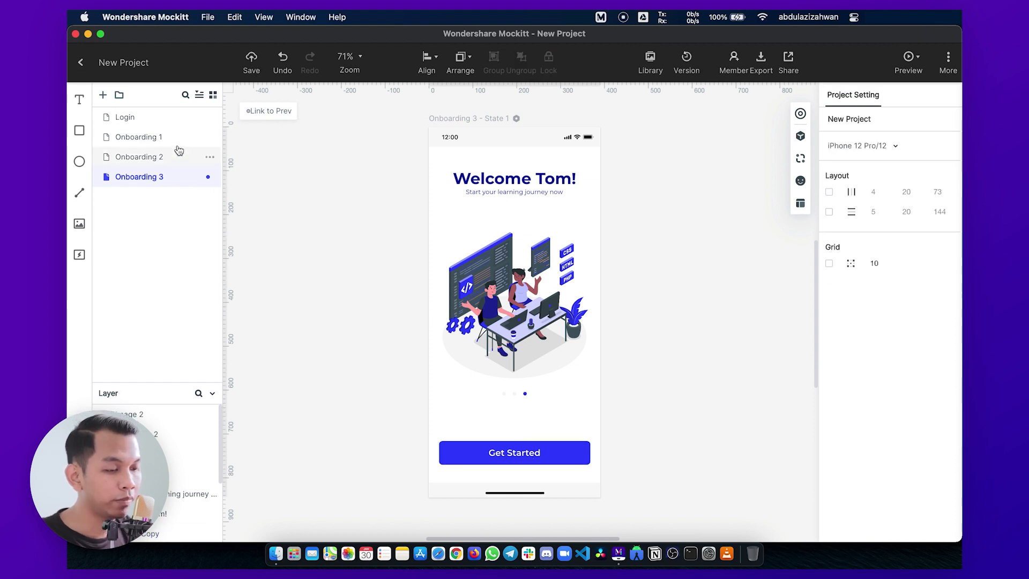
Review the Login and Onboarding screens one by one, ending on Login
{"action": "left_click", "coordinate": [143, 121]}
{"action": "left_click", "coordinate": [138, 135]}
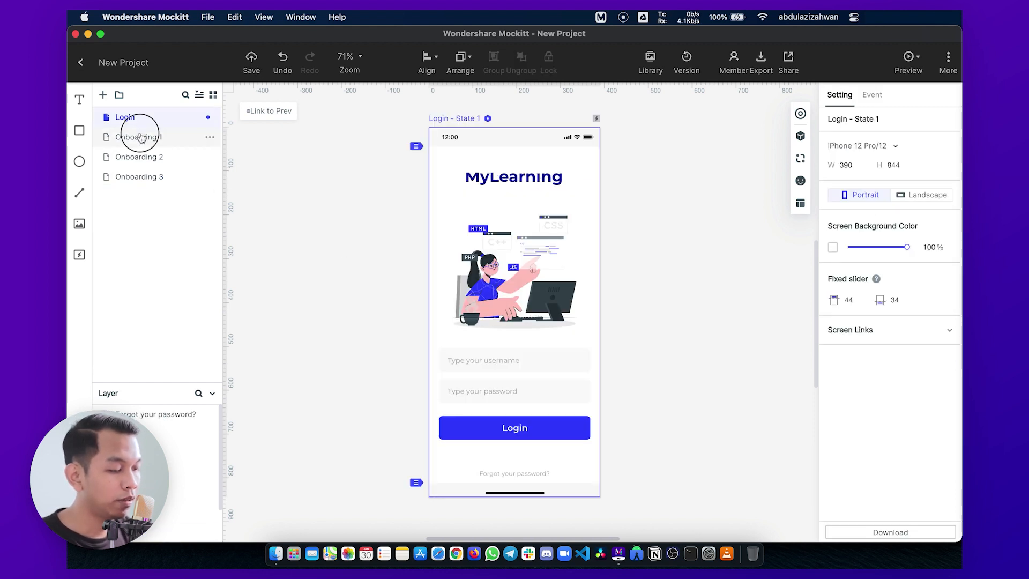
{"action": "left_click", "coordinate": [140, 156]}
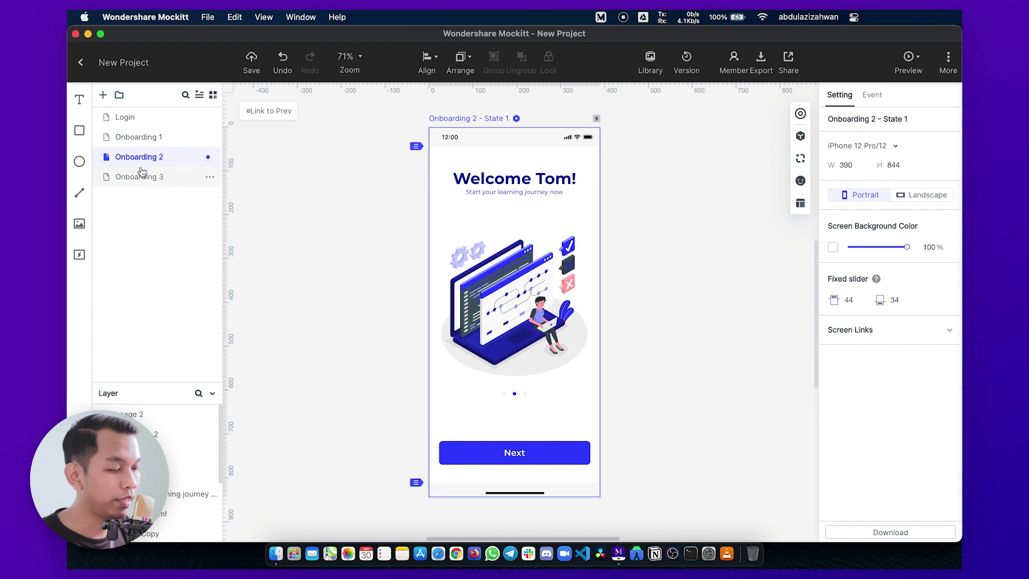
{"action": "left_click", "coordinate": [138, 176]}
{"action": "left_click", "coordinate": [144, 116]}
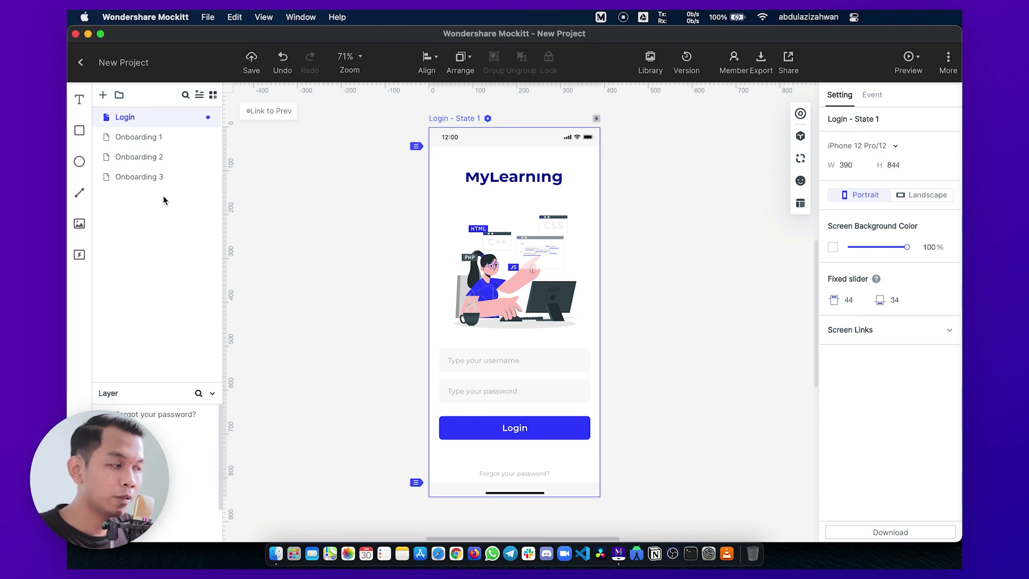
Add a new screen, place it at the end of the screen list and name it Home
{"action": "left_click", "coordinate": [103, 95]}
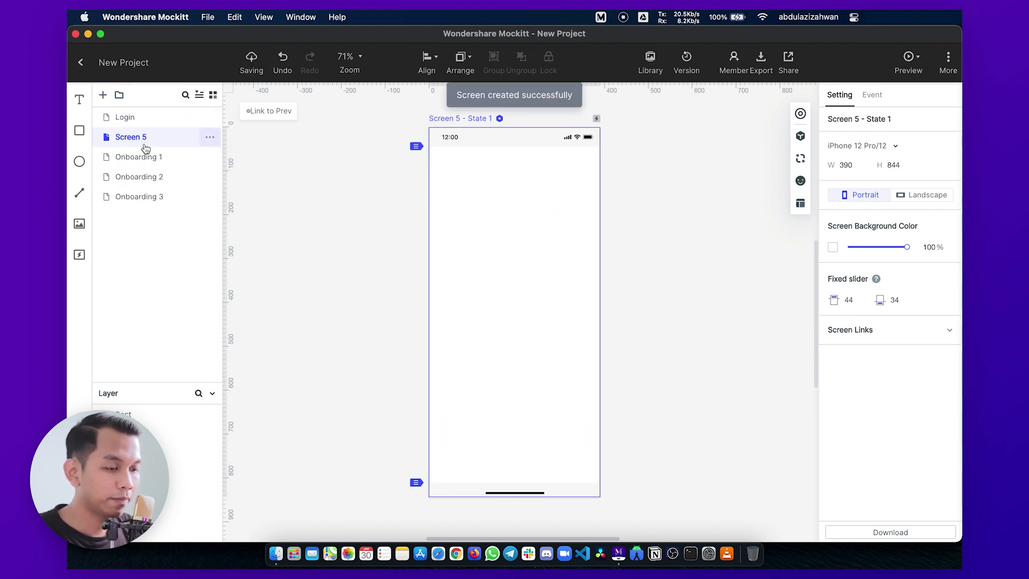
{"action": "double_click", "coordinate": [151, 199]}
{"action": "type", "text": "Home"}
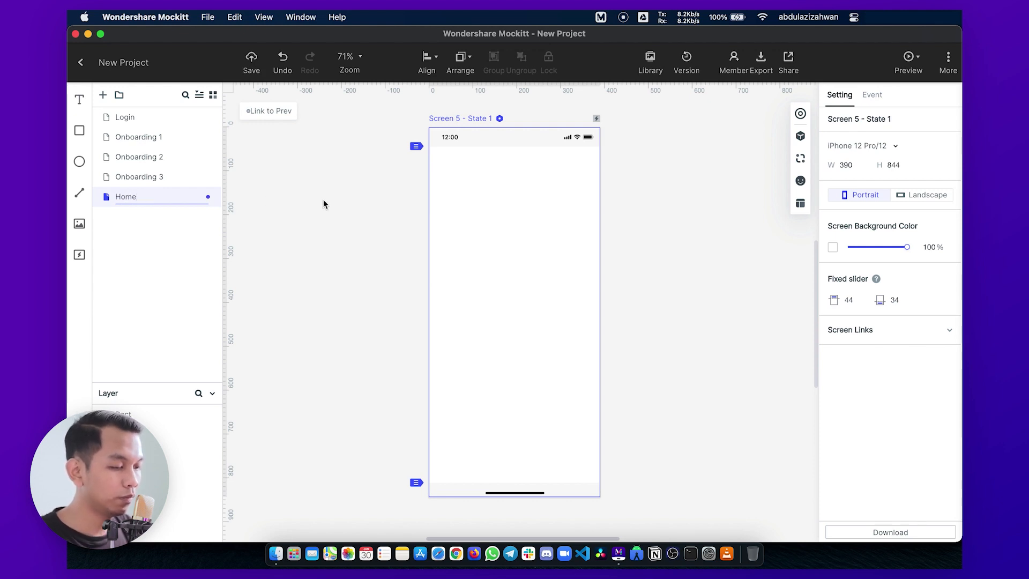
{"action": "left_click", "coordinate": [324, 201]}
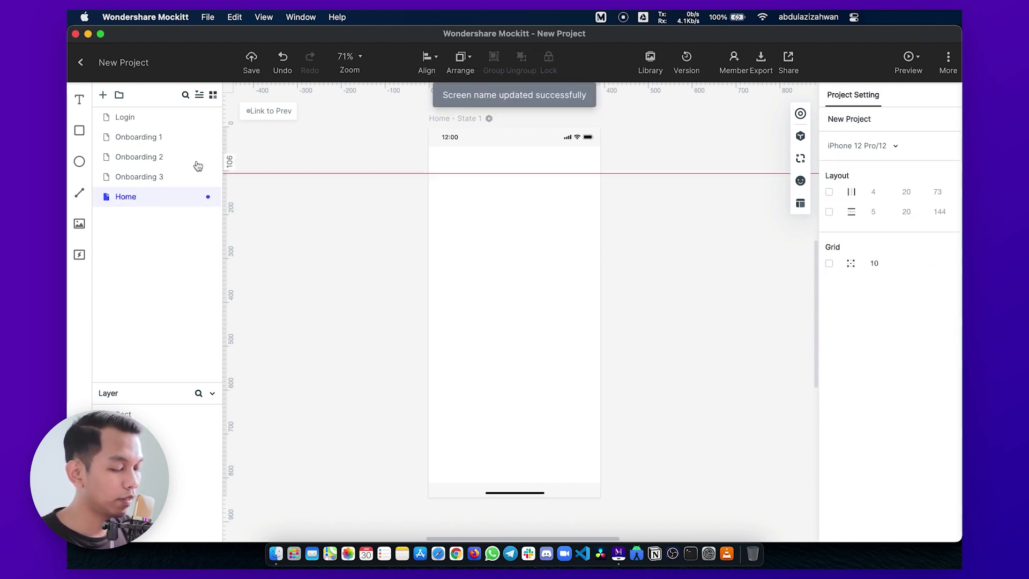
Add a text reading Hello World! in the middle of the Home screen
{"action": "left_click", "coordinate": [79, 99]}
{"action": "left_click", "coordinate": [510, 297]}
{"action": "double_click", "coordinate": [520, 300]}
{"action": "type", "text": "He"}
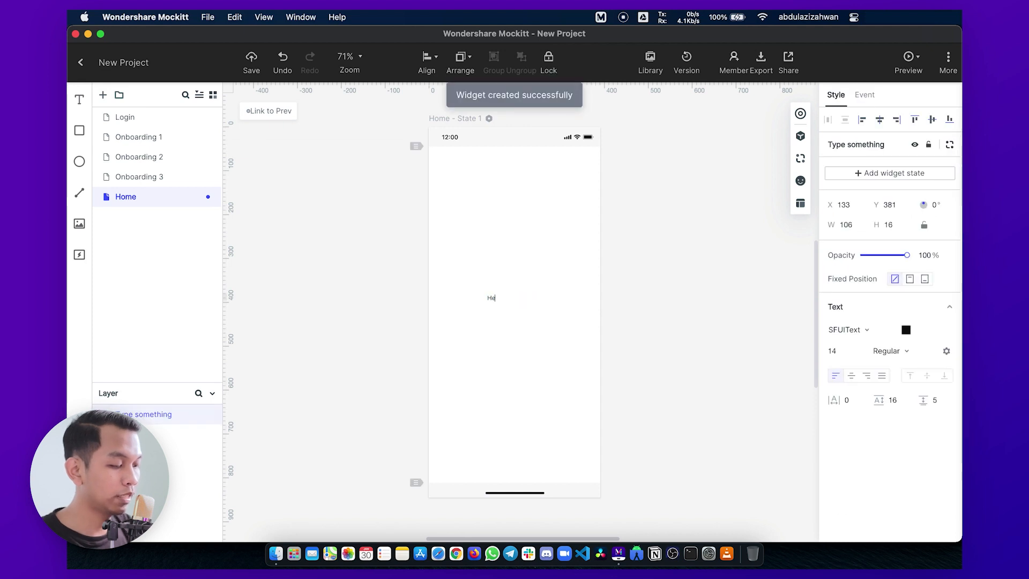
{"action": "type", "text": "llo World!"}
Set the Hello World! text to the Montserrat font, adjust its font size and reposition it on the Home screen
{"action": "key", "text": "super+a"}
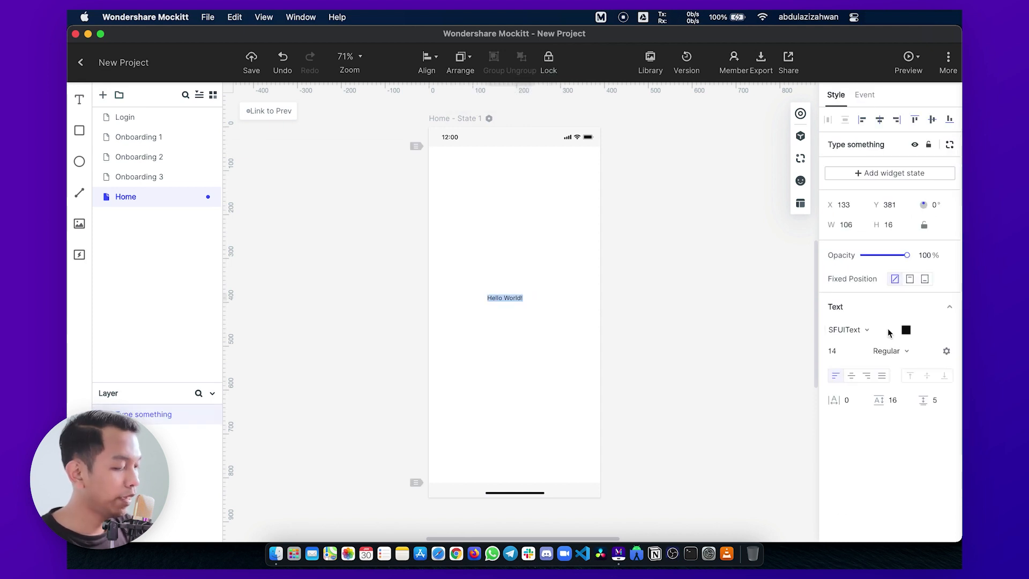
{"action": "left_click", "coordinate": [866, 330]}
{"action": "left_click", "coordinate": [859, 241]}
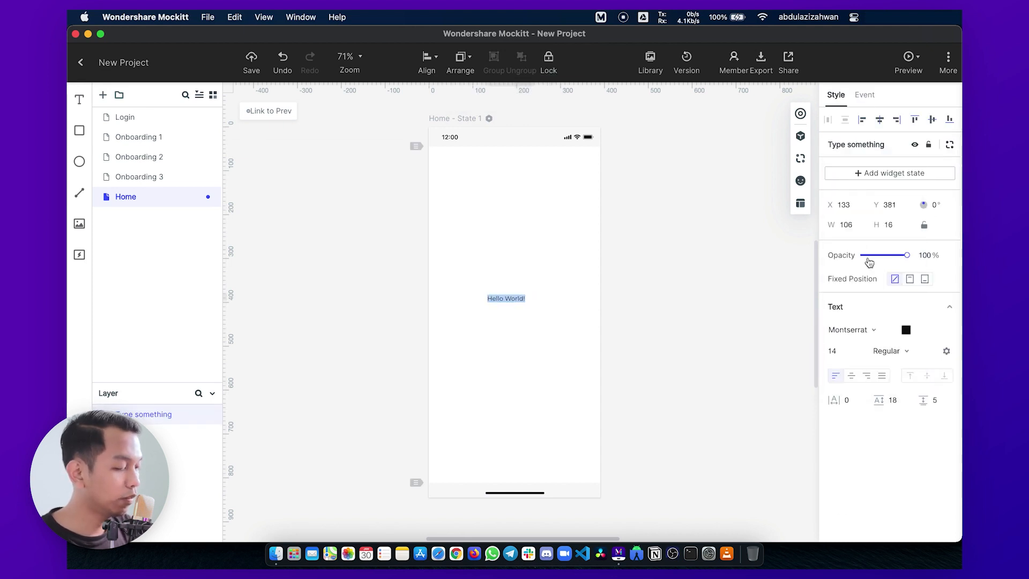
{"action": "left_click", "coordinate": [861, 353]}
{"action": "left_click", "coordinate": [842, 436]}
{"action": "left_click_drag", "start_coordinate": [537, 304], "coordinate": [529, 307]}
{"action": "left_click", "coordinate": [660, 278]}
Check the order and content of all five screens from Login to Home and return to Login
{"action": "left_click", "coordinate": [139, 116]}
{"action": "left_click", "coordinate": [143, 138]}
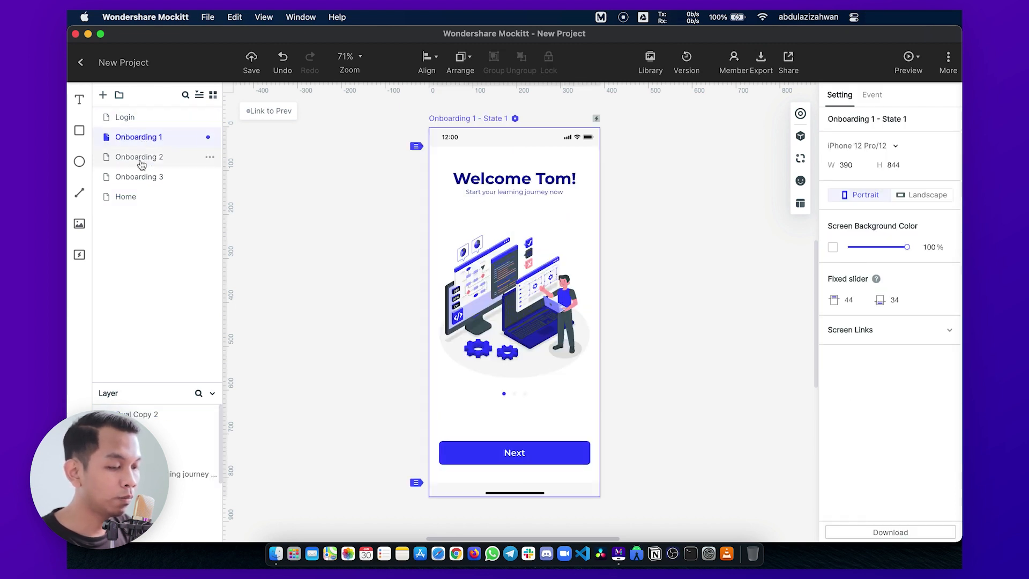
{"action": "left_click", "coordinate": [141, 158]}
{"action": "left_click", "coordinate": [140, 177]}
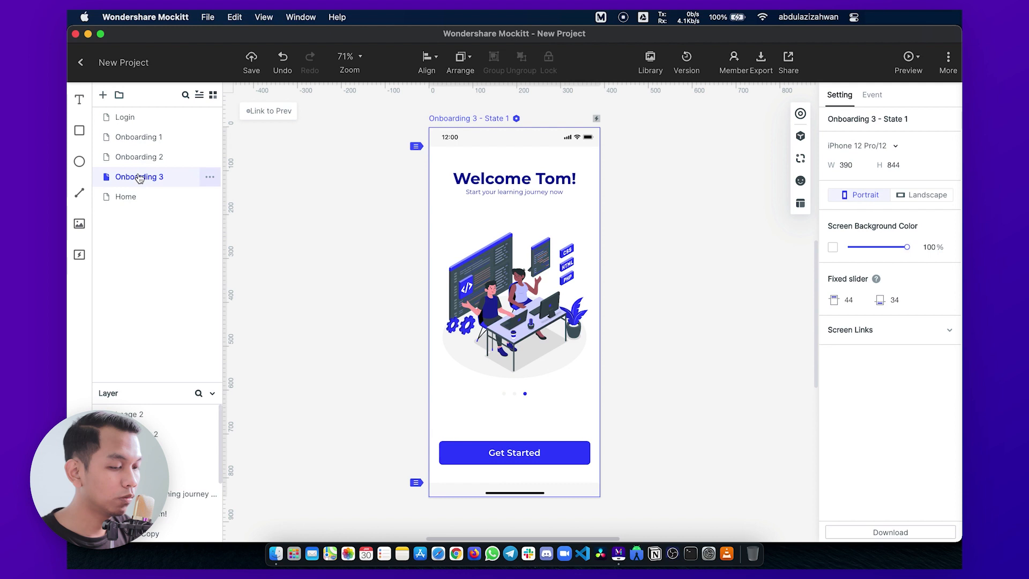
{"action": "left_click", "coordinate": [134, 196]}
{"action": "left_click", "coordinate": [148, 123]}
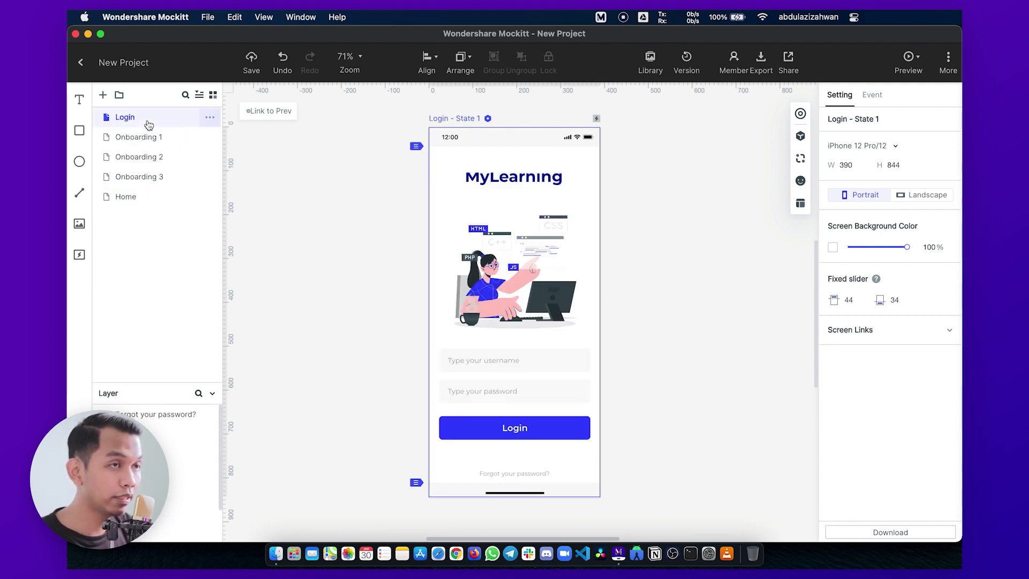
Link the Login button to the Onboarding 1 screen, keeping Tap as the trigger
{"action": "left_click", "coordinate": [683, 191]}
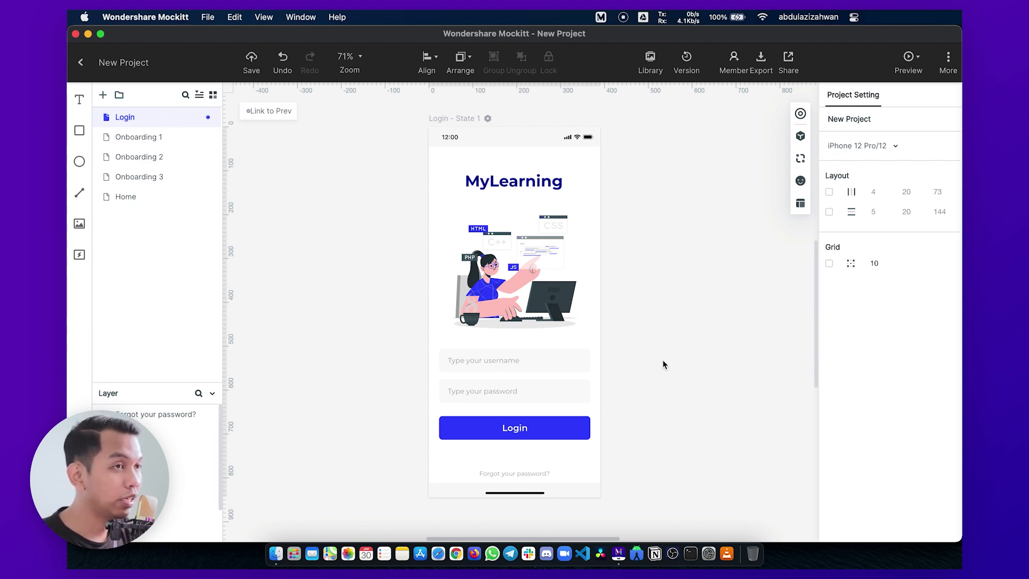
{"action": "left_click", "coordinate": [577, 438]}
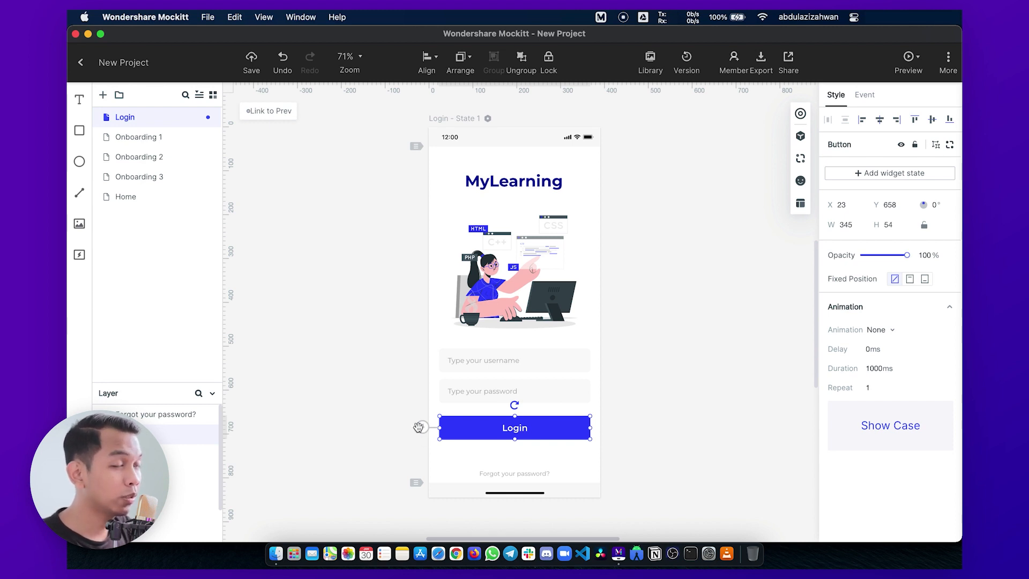
{"action": "left_click_drag", "start_coordinate": [422, 428], "coordinate": [168, 142]}
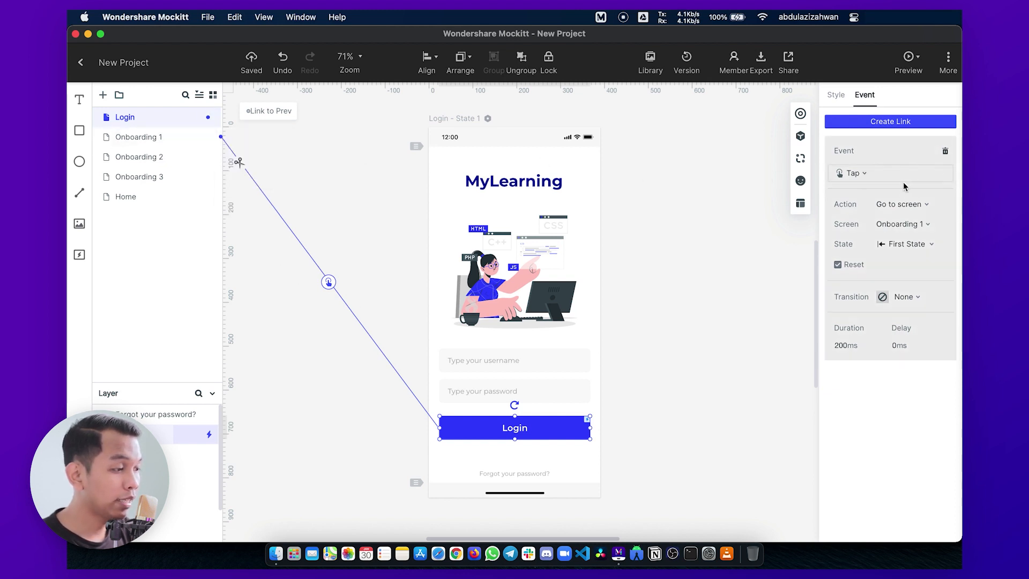
{"action": "left_click", "coordinate": [861, 174]}
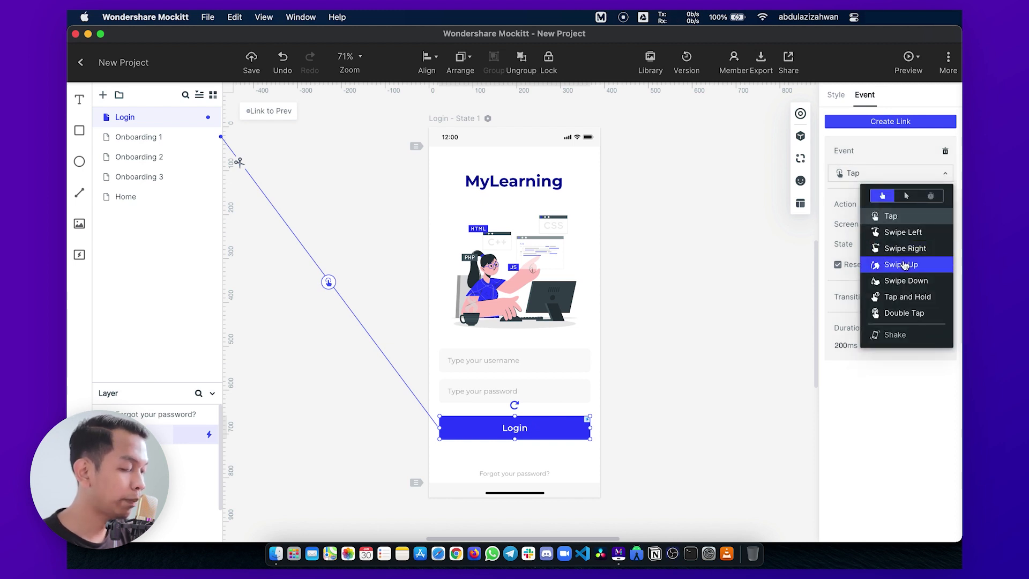
{"action": "left_click", "coordinate": [692, 317]}
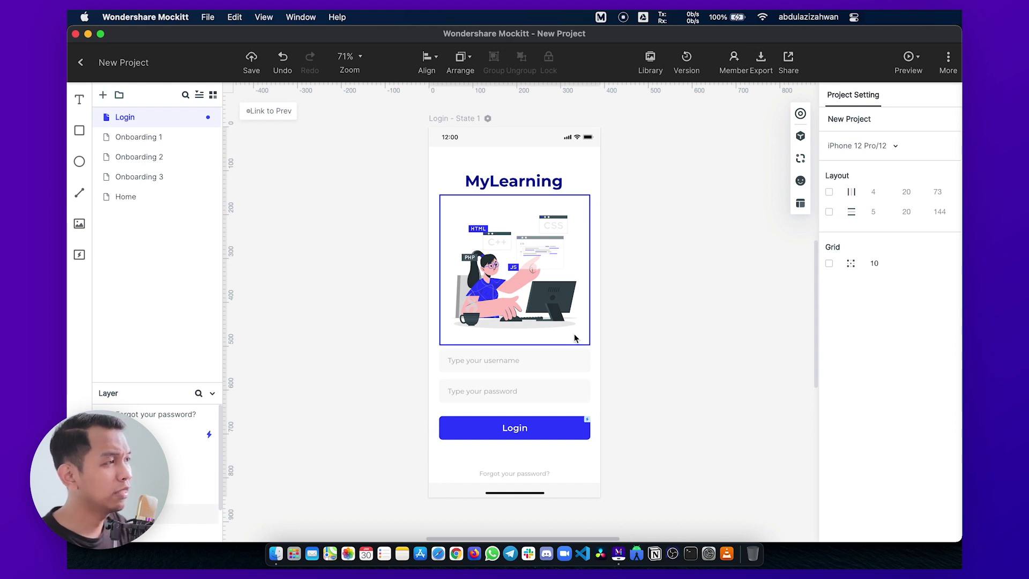
Set the Login button link's transition to B Slide with a duration of 500 ms
{"action": "left_click", "coordinate": [573, 427]}
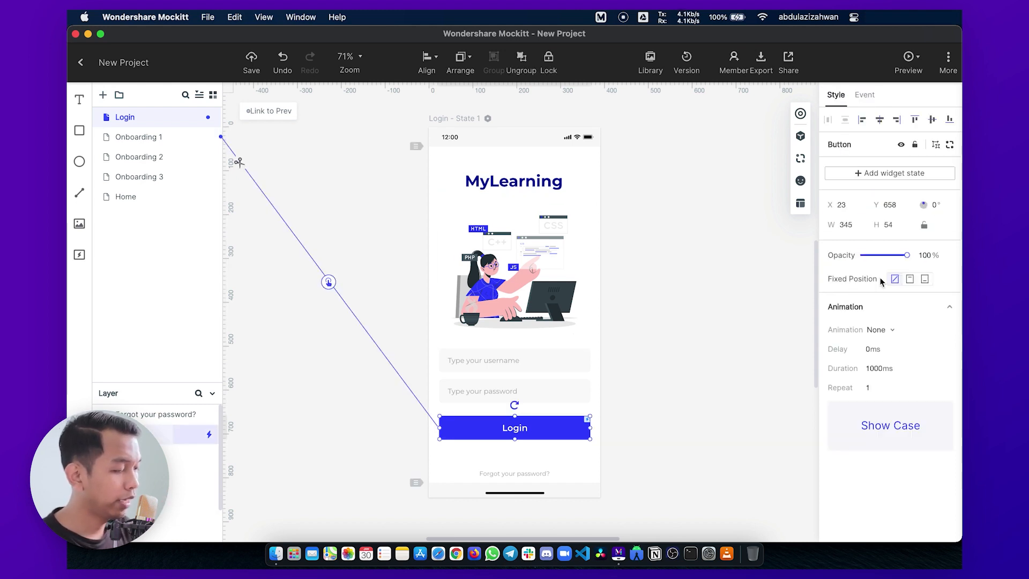
{"action": "left_click", "coordinate": [864, 95]}
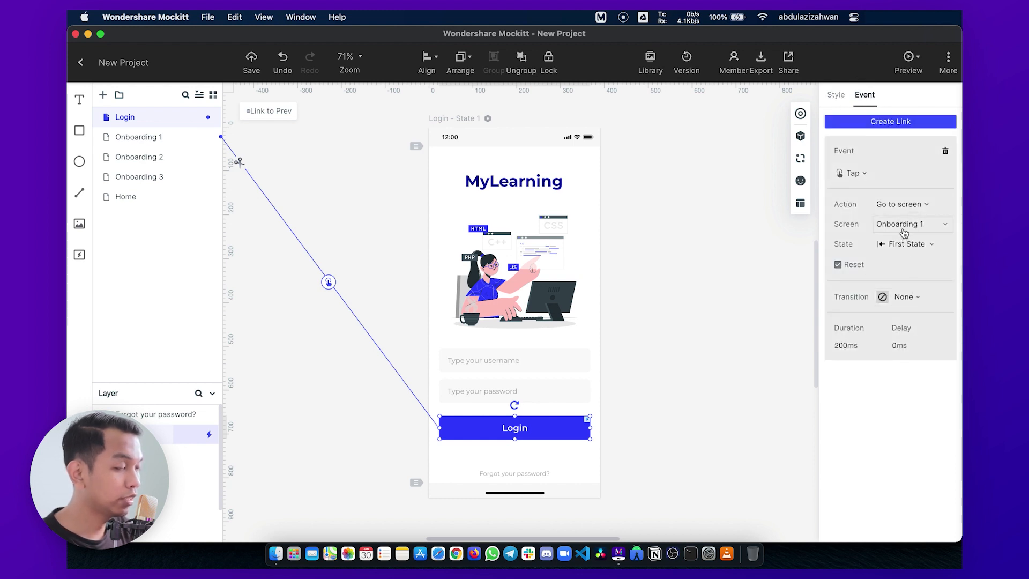
{"action": "left_click", "coordinate": [913, 299]}
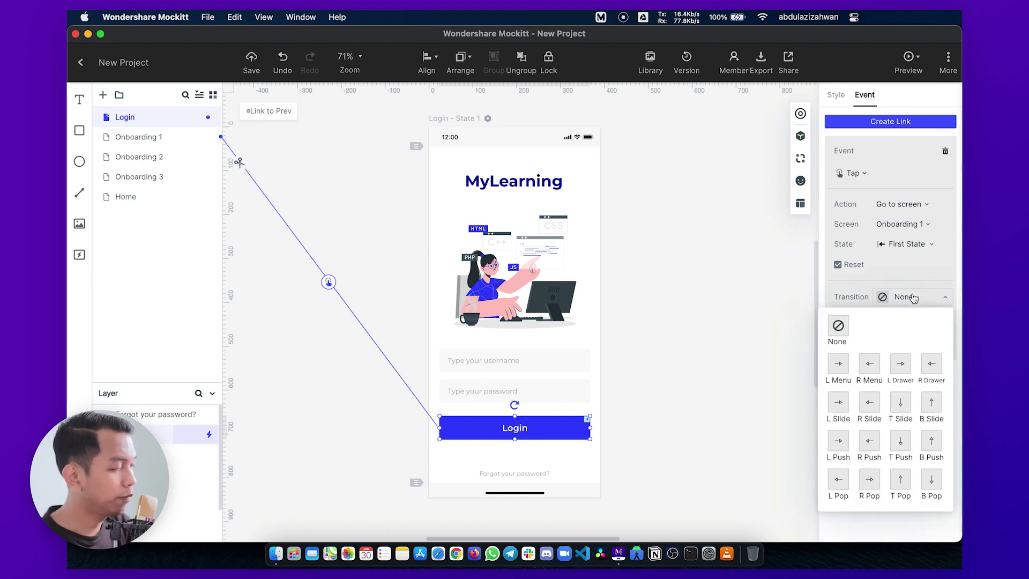
{"action": "left_click", "coordinate": [927, 408]}
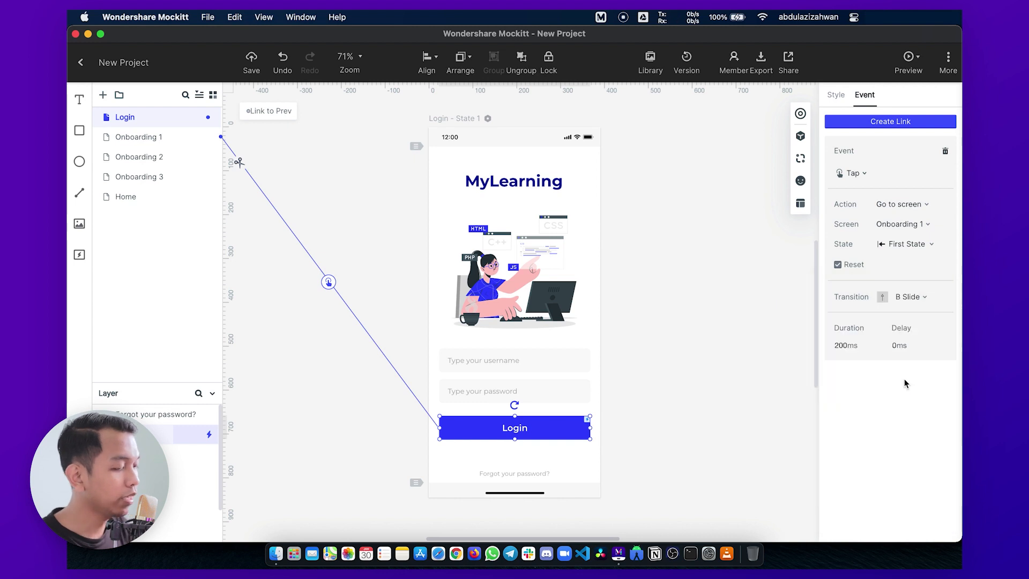
{"action": "left_click", "coordinate": [866, 347]}
{"action": "left_click", "coordinate": [869, 362]}
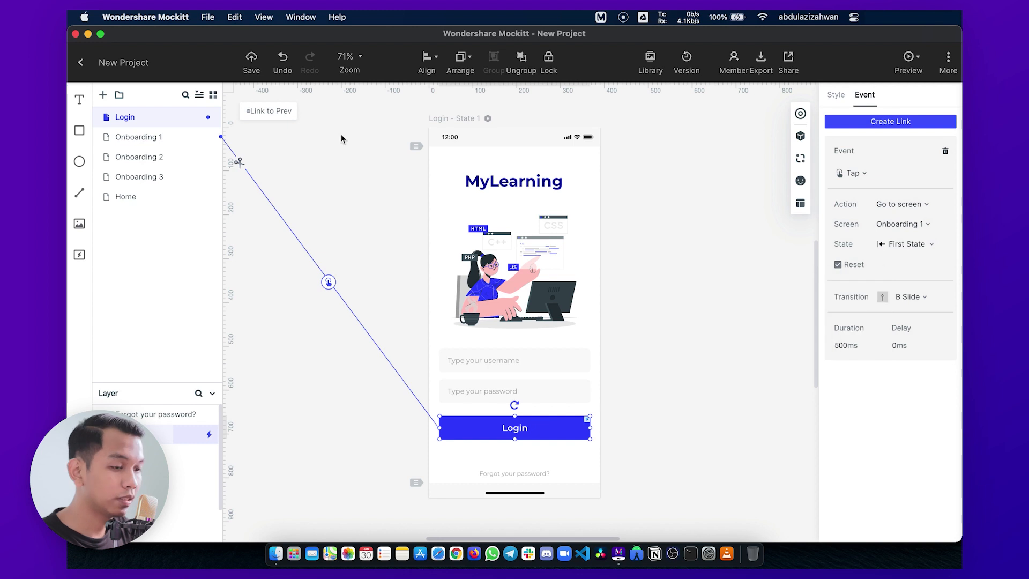
Preview the prototype, test the Login button's transition to Onboarding 1 and return to the editor
{"action": "mouse_move", "coordinate": [908, 61]}
{"action": "left_click", "coordinate": [901, 95]}
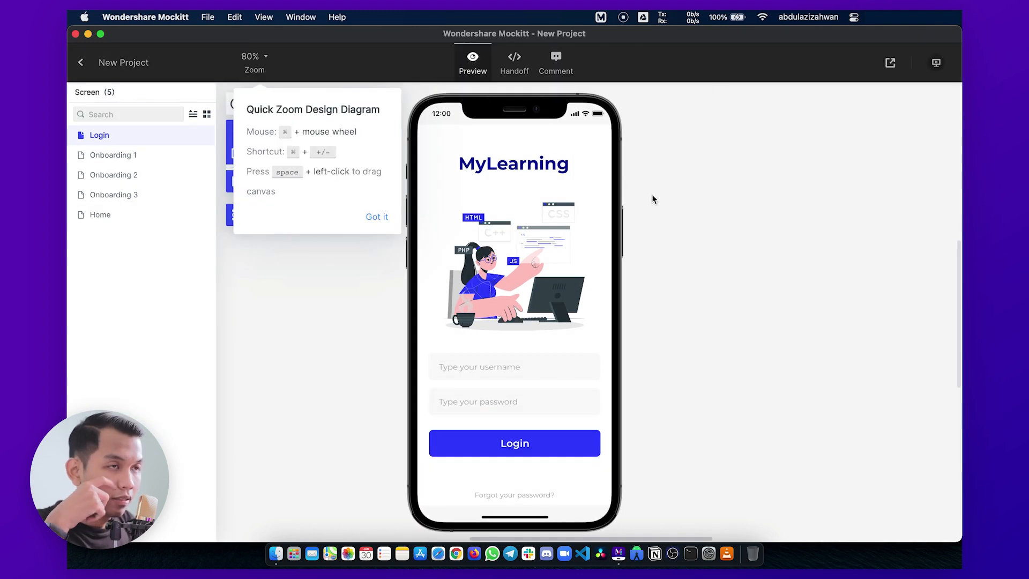
{"action": "left_click", "coordinate": [504, 445]}
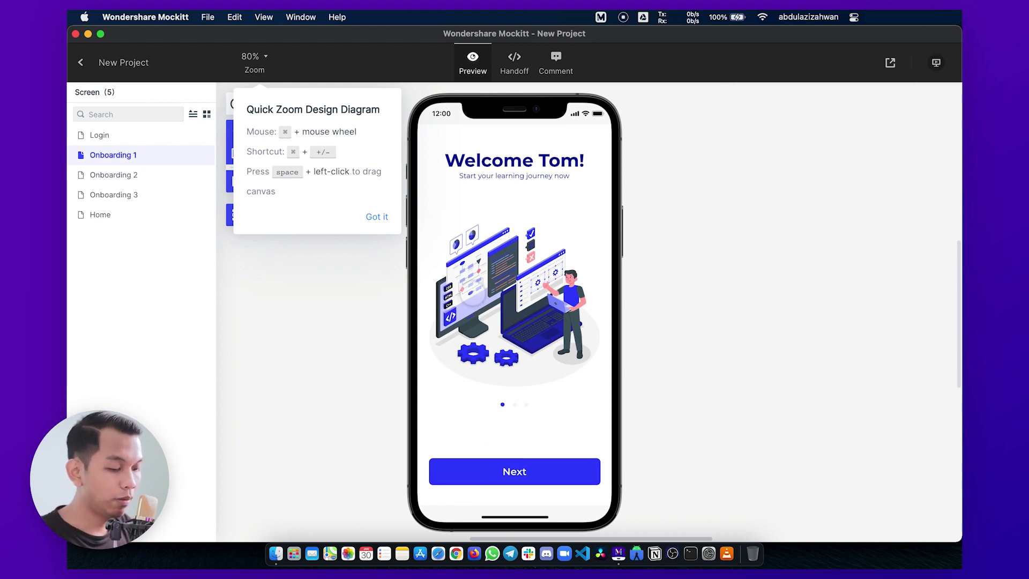
{"action": "key", "text": "Escape"}
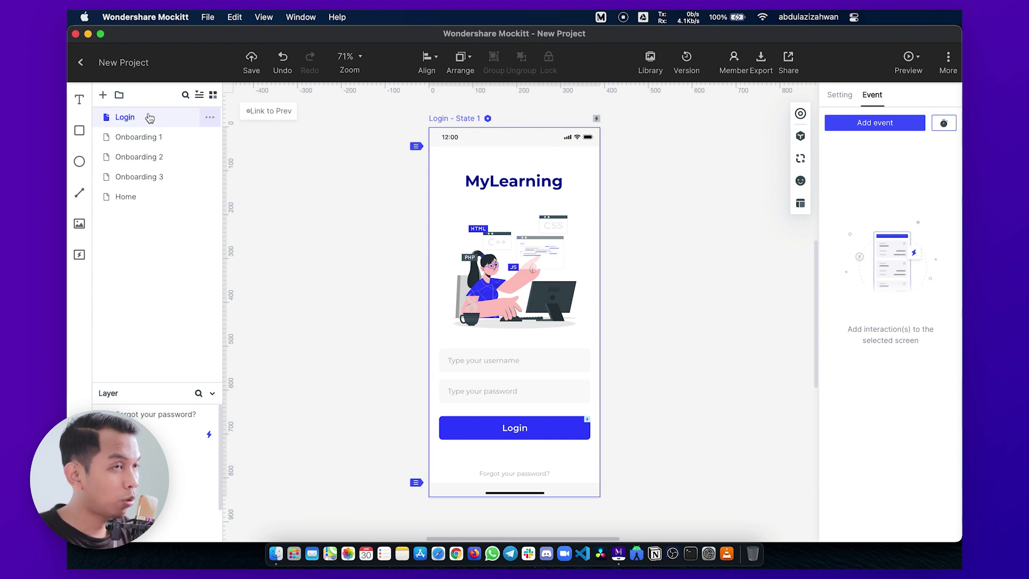
Link the Next button on Onboarding 1 to Onboarding 2 with an R Slide transition lasting 500 ms
{"action": "left_click", "coordinate": [157, 144]}
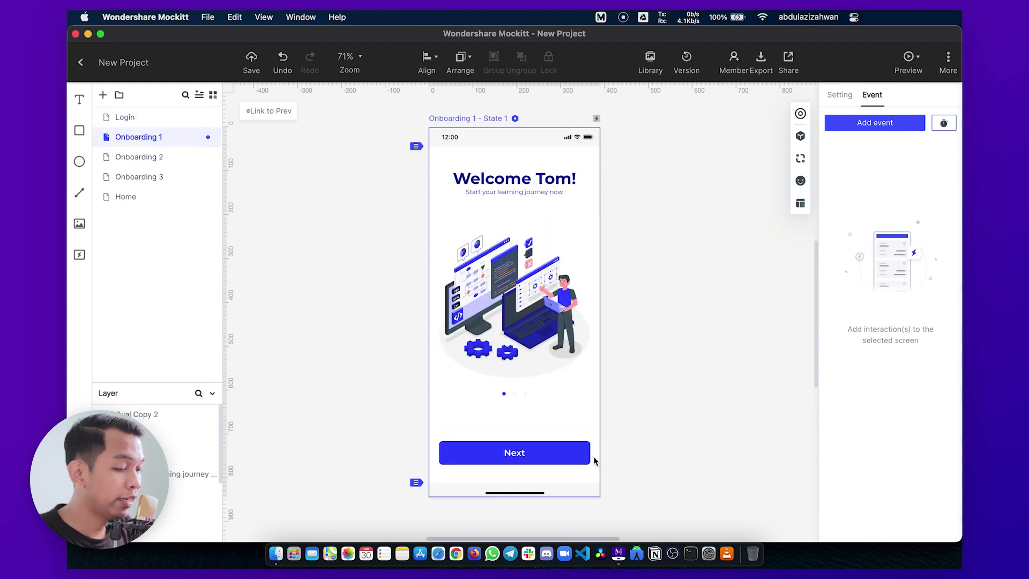
{"action": "left_click", "coordinate": [563, 459]}
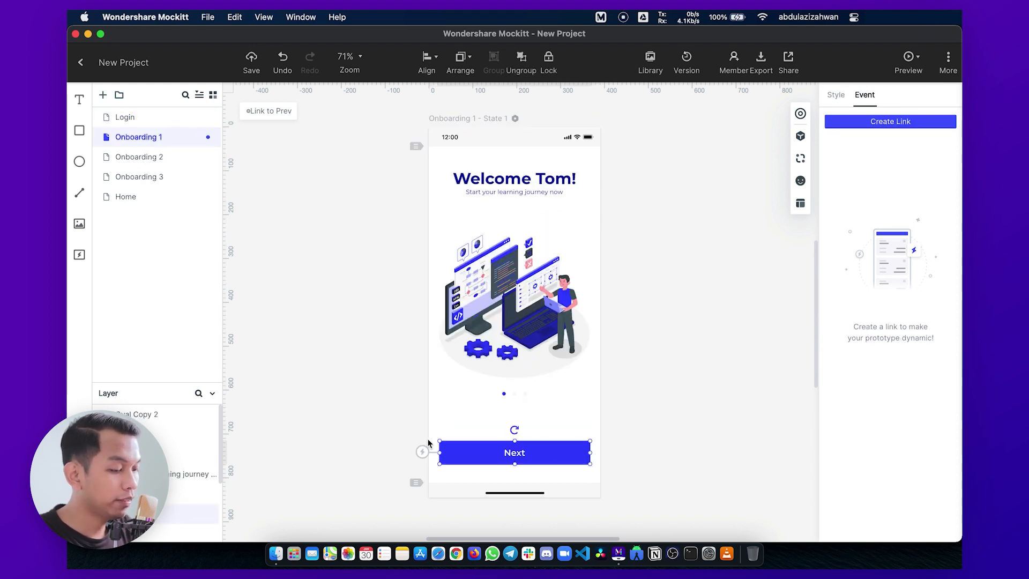
{"action": "left_click_drag", "start_coordinate": [422, 452], "coordinate": [186, 156]}
{"action": "left_click", "coordinate": [917, 299]}
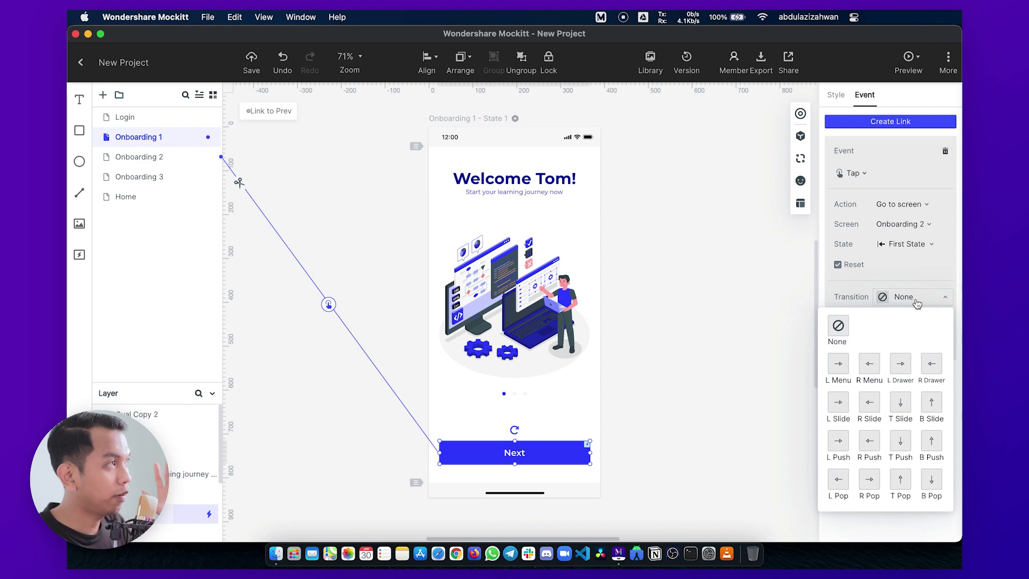
{"action": "left_click", "coordinate": [875, 403]}
{"action": "left_click", "coordinate": [866, 346]}
{"action": "left_click", "coordinate": [878, 346]}
{"action": "left_click", "coordinate": [867, 369]}
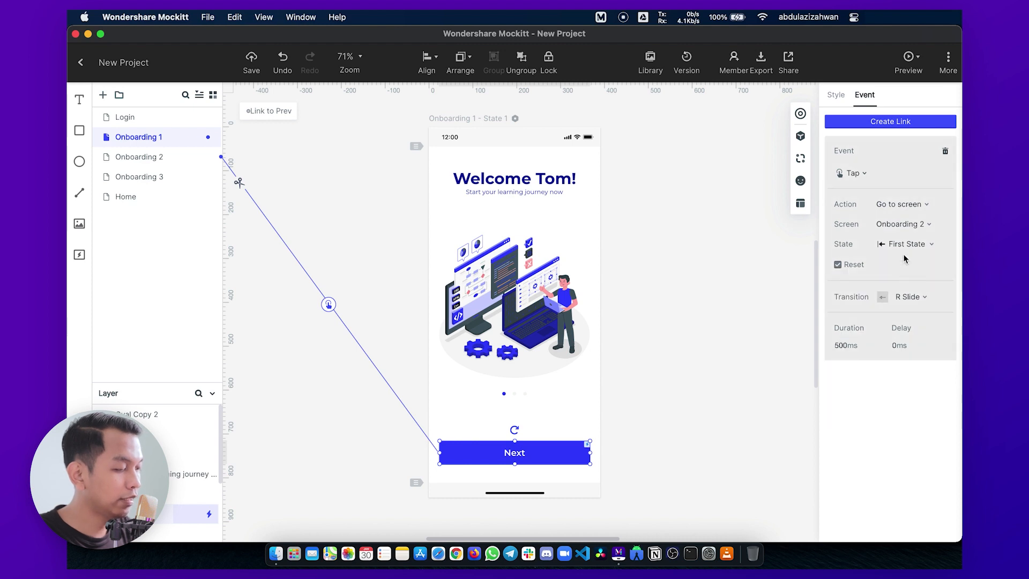
Preview Onboarding 1, test its Next button's transition, dismiss the zoom tip and return to the editor
{"action": "left_click", "coordinate": [909, 60]}
{"action": "left_click", "coordinate": [905, 95]}
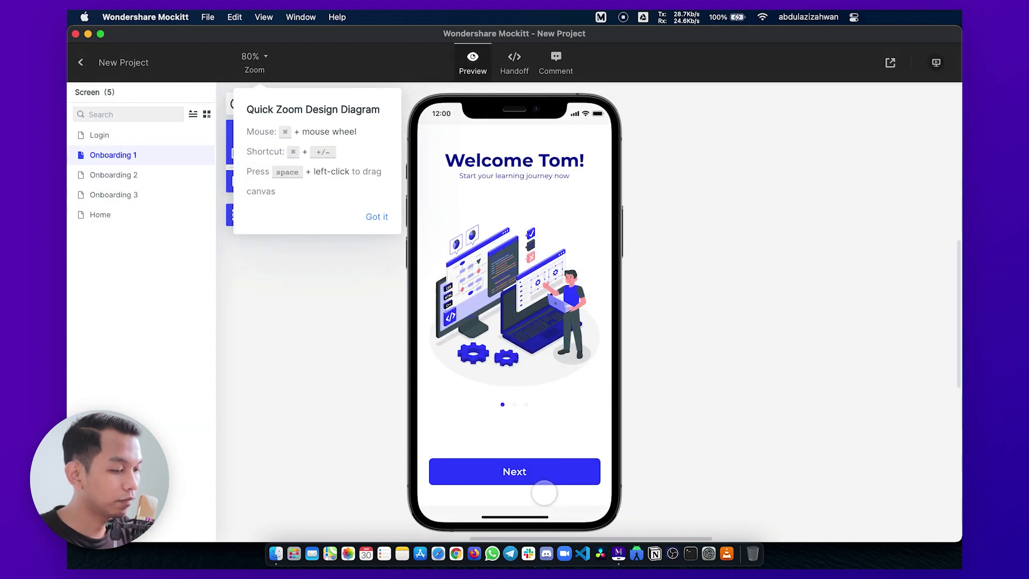
{"action": "left_click", "coordinate": [536, 466]}
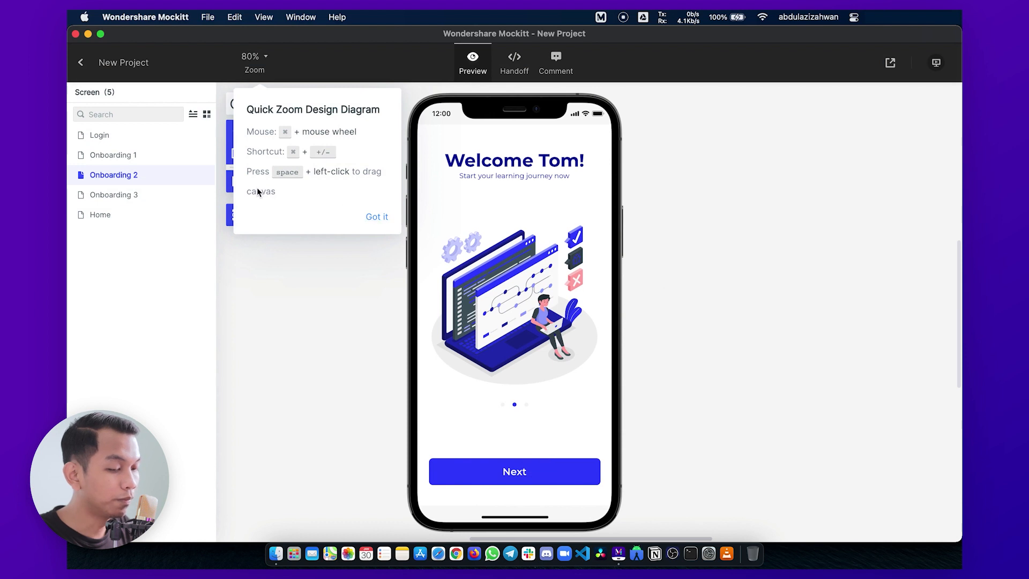
{"action": "left_click", "coordinate": [376, 217]}
{"action": "key", "text": "Escape"}
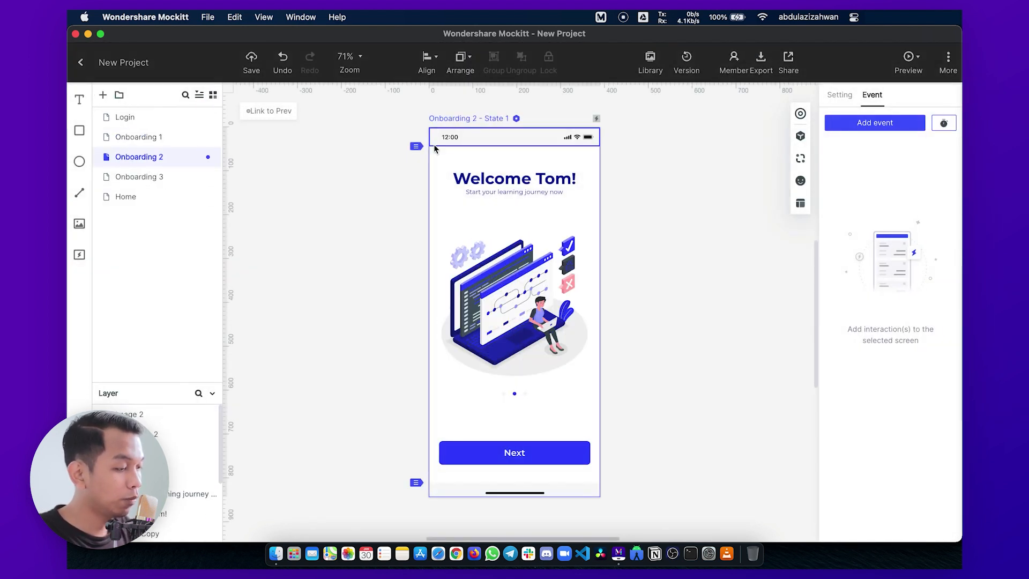
Link the Next button on Onboarding 2 to Onboarding 3 and set the link's duration and R Slide transition
{"action": "left_click_drag", "start_coordinate": [513, 429], "coordinate": [172, 179]}
{"action": "left_click", "coordinate": [859, 346]}
{"action": "left_click", "coordinate": [871, 375]}
{"action": "left_click", "coordinate": [925, 298]}
{"action": "left_click", "coordinate": [873, 401]}
{"action": "left_click", "coordinate": [794, 316]}
Link the Get Started button on Onboarding 3 to Home with an R Slide transition lasting 500 ms
{"action": "left_click", "coordinate": [156, 178]}
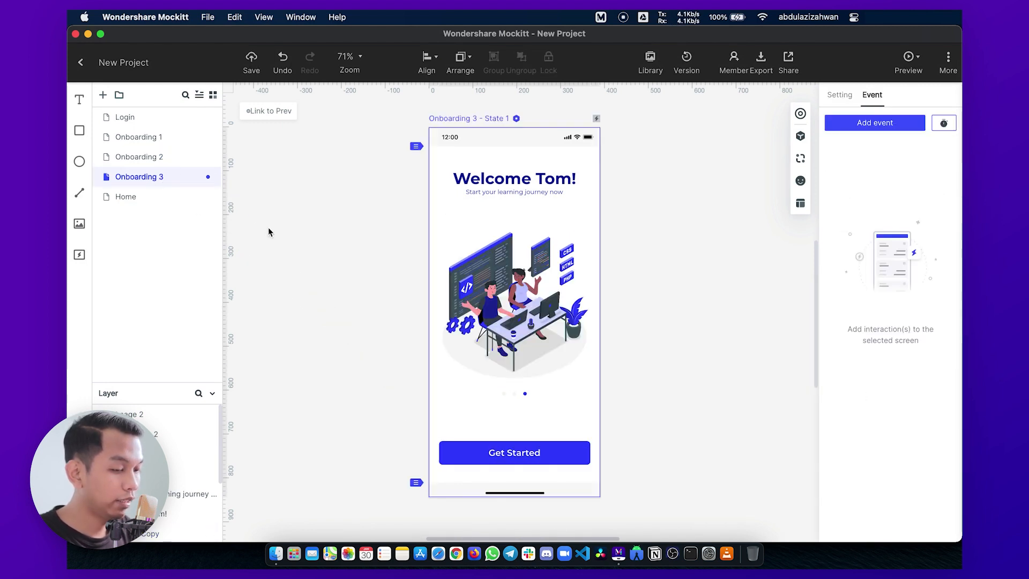
{"action": "left_click", "coordinate": [557, 459]}
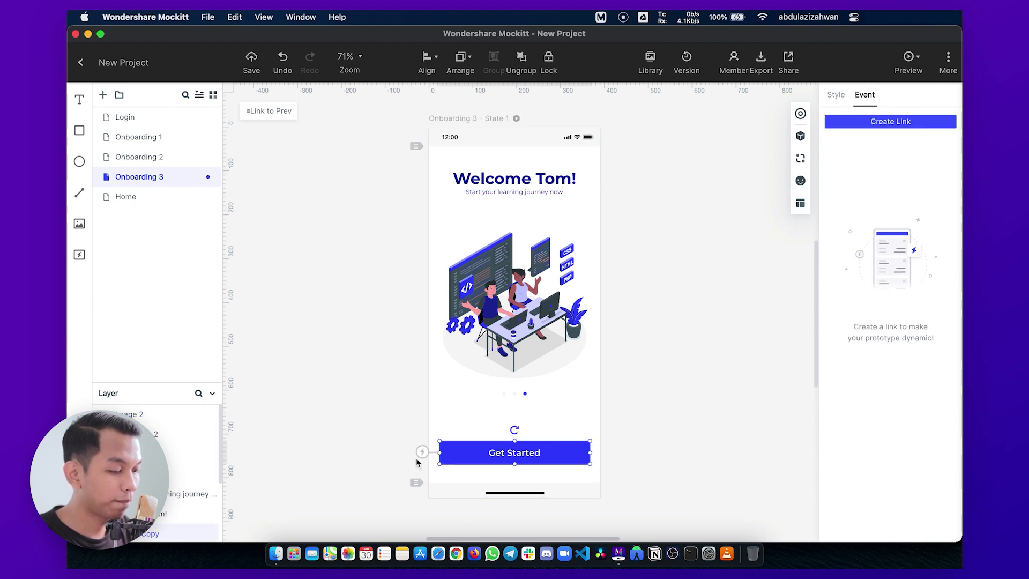
{"action": "left_click_drag", "start_coordinate": [422, 452], "coordinate": [156, 197]}
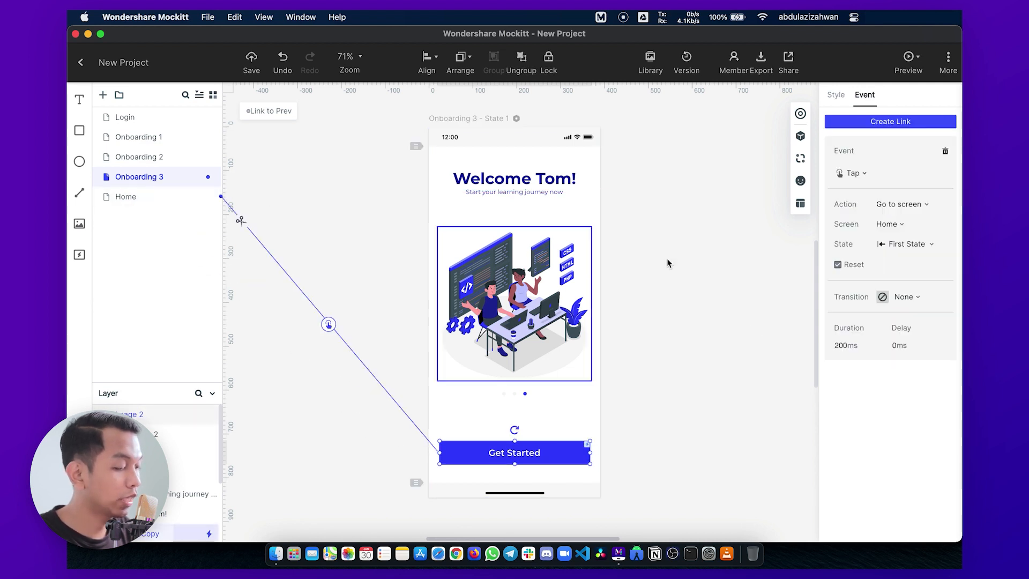
{"action": "left_click", "coordinate": [905, 297]}
{"action": "left_click", "coordinate": [870, 404]}
{"action": "left_click", "coordinate": [877, 348]}
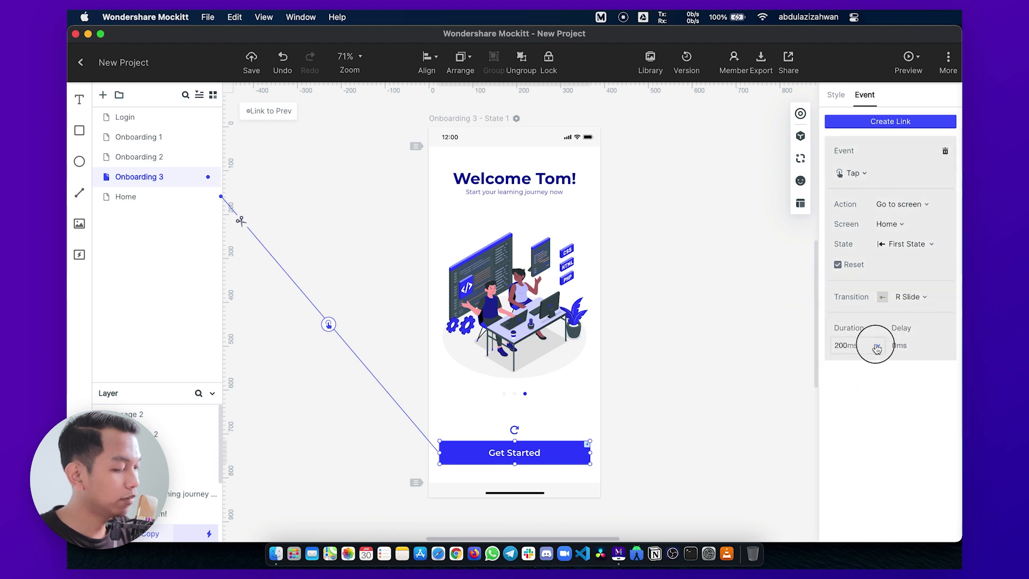
{"action": "left_click", "coordinate": [859, 361]}
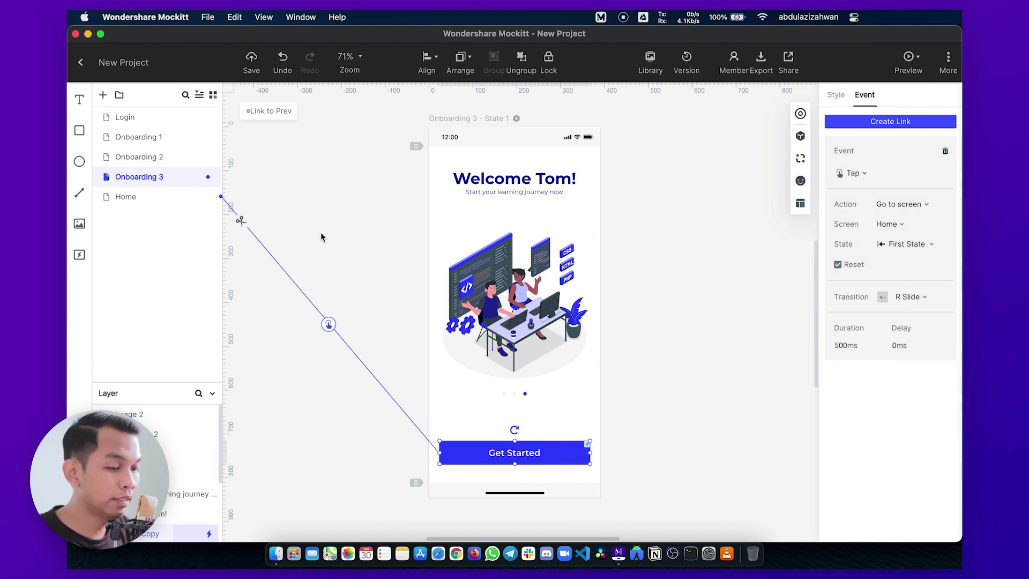
Preview the prototype from Login, test each button through the onboarding screens to Home, and return to the editor
{"action": "left_click", "coordinate": [125, 117]}
{"action": "mouse_move", "coordinate": [903, 60]}
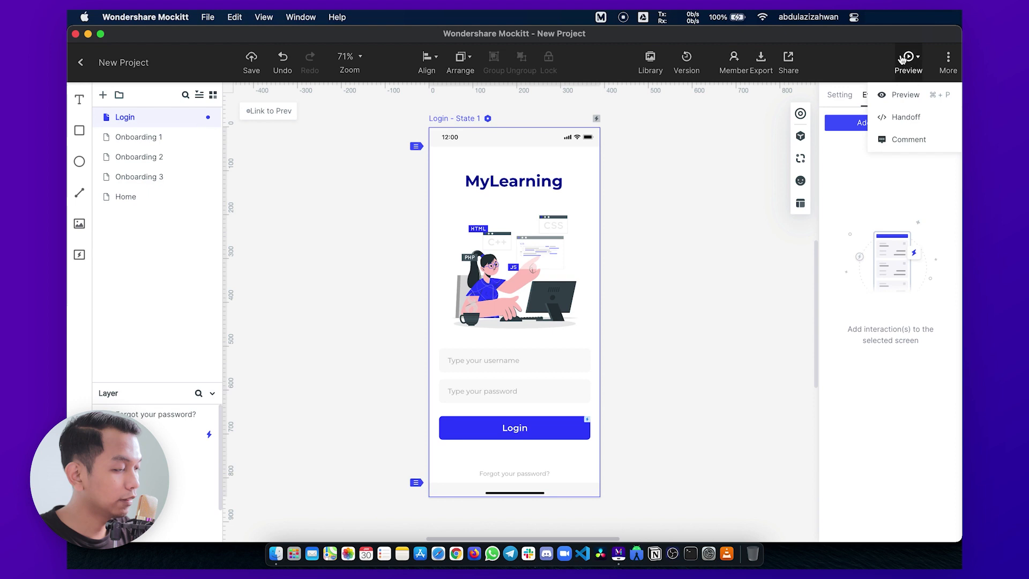
{"action": "left_click", "coordinate": [905, 94]}
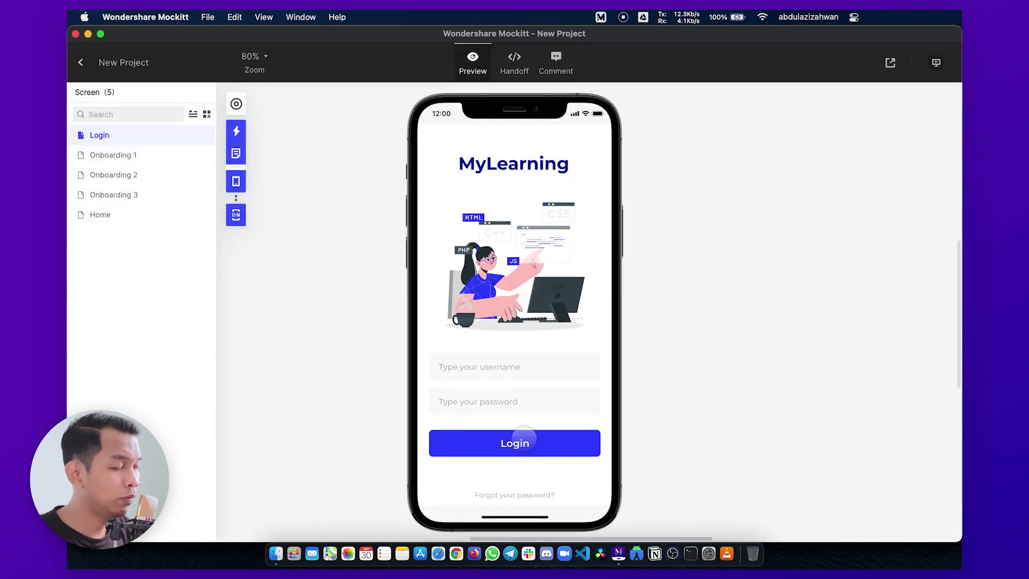
{"action": "left_click", "coordinate": [523, 440]}
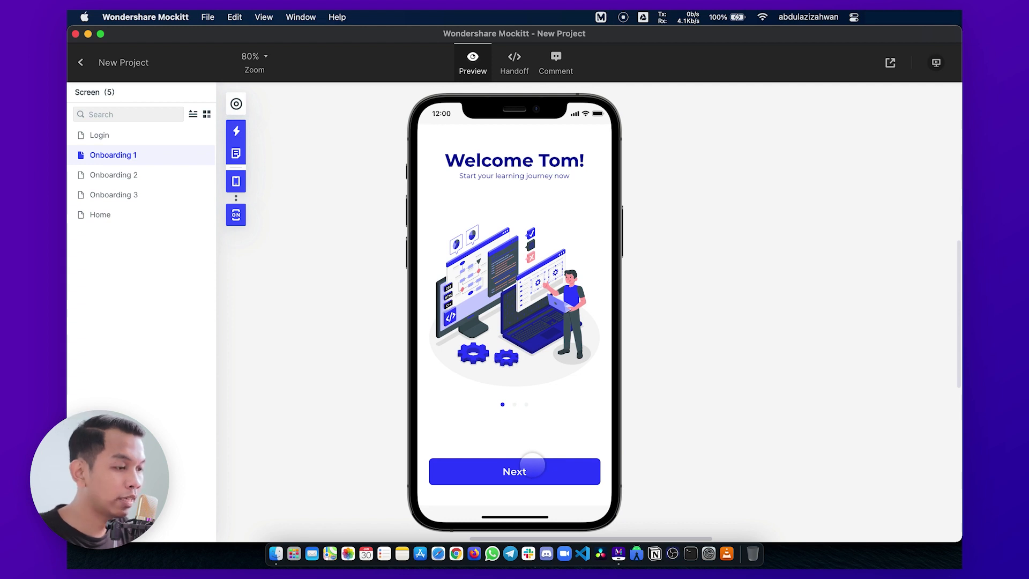
{"action": "left_click", "coordinate": [533, 467]}
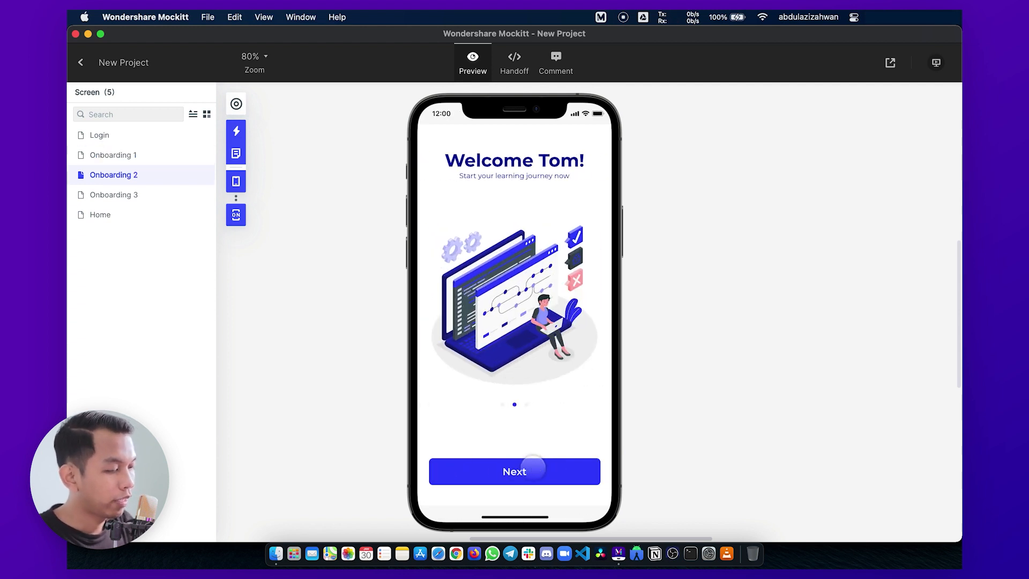
{"action": "left_click", "coordinate": [533, 468]}
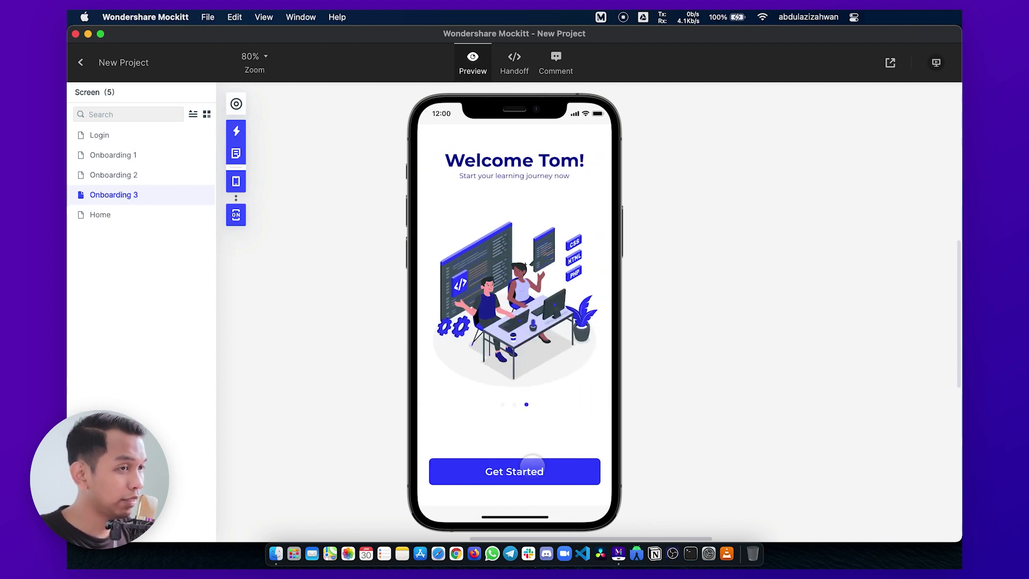
{"action": "left_click", "coordinate": [532, 469]}
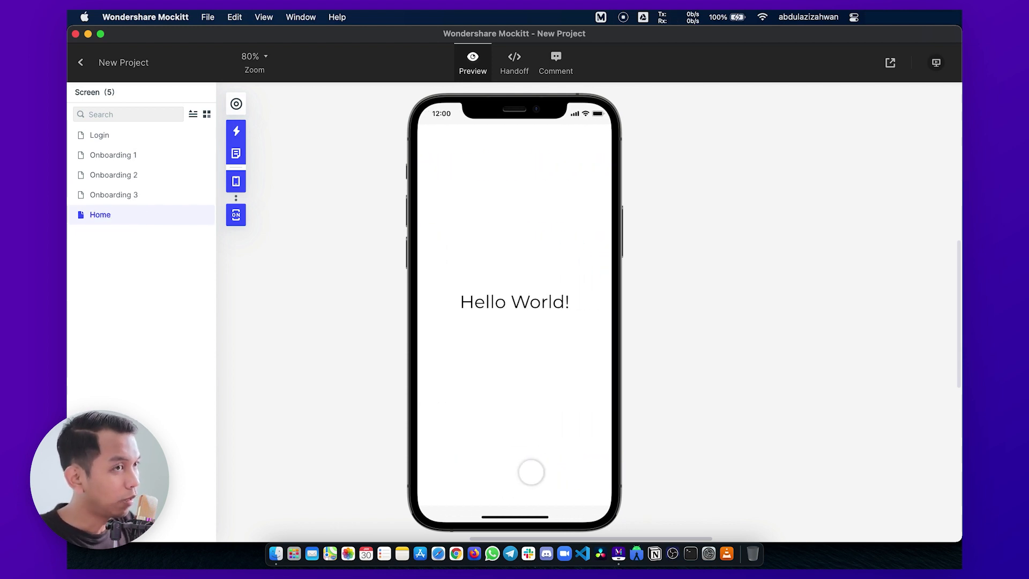
{"action": "left_click", "coordinate": [78, 63]}
Link the Onboarding 1 illustration to Onboarding 2, using Swipe Left as the trigger
{"action": "left_click", "coordinate": [168, 137]}
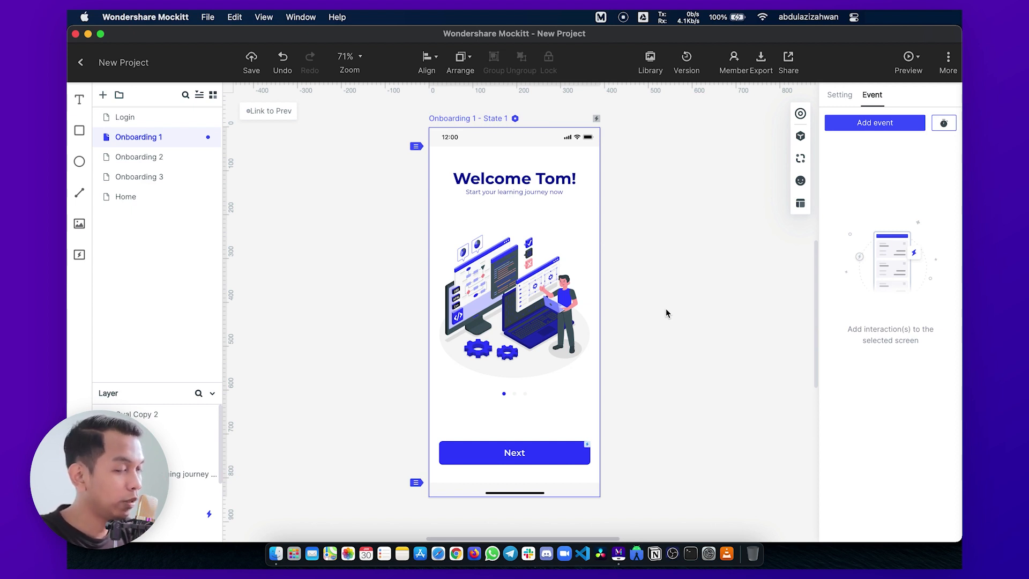
{"action": "left_click", "coordinate": [545, 309]}
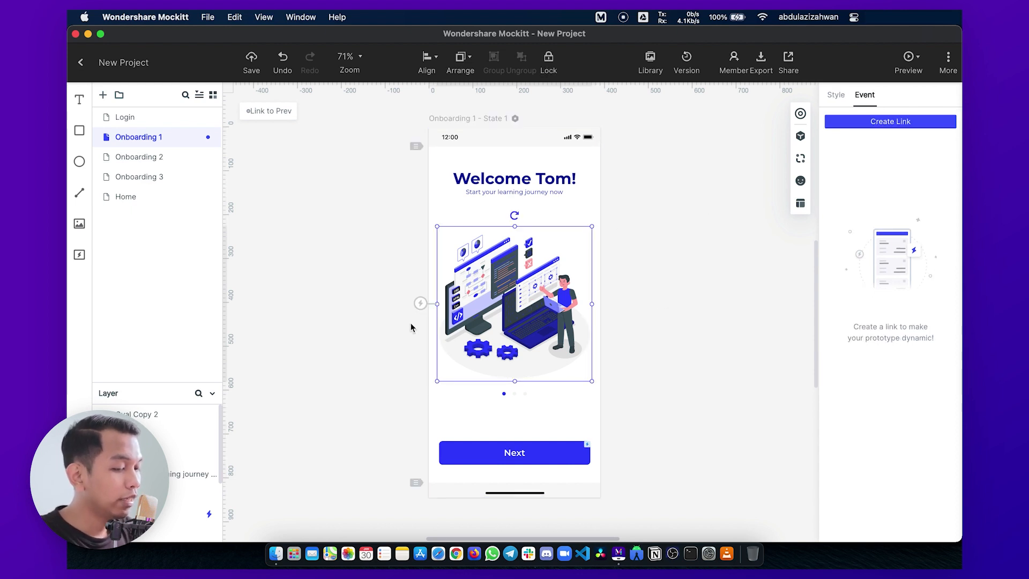
{"action": "left_click_drag", "start_coordinate": [420, 306], "coordinate": [150, 166]}
{"action": "left_click", "coordinate": [868, 175]}
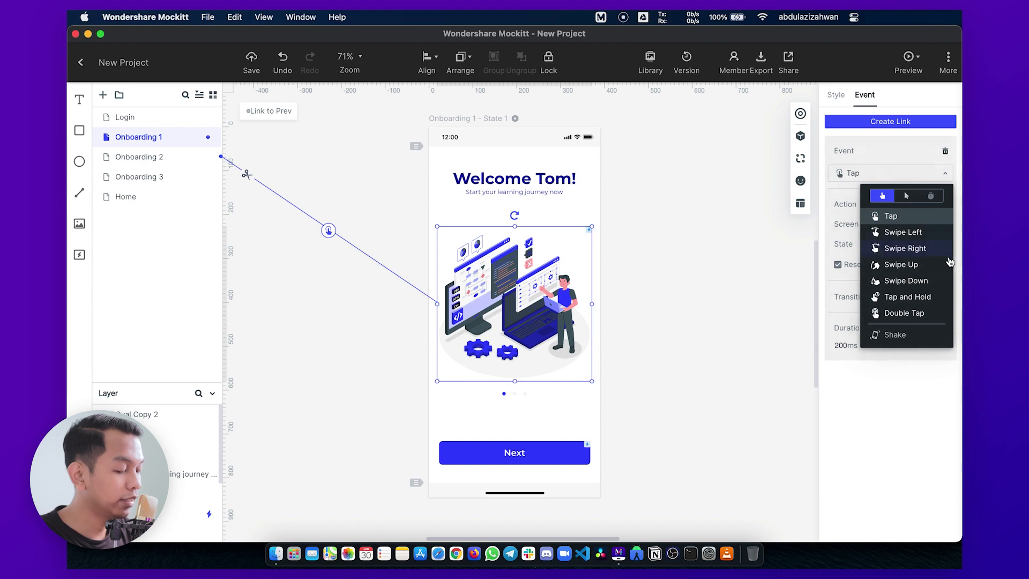
{"action": "left_click", "coordinate": [930, 234]}
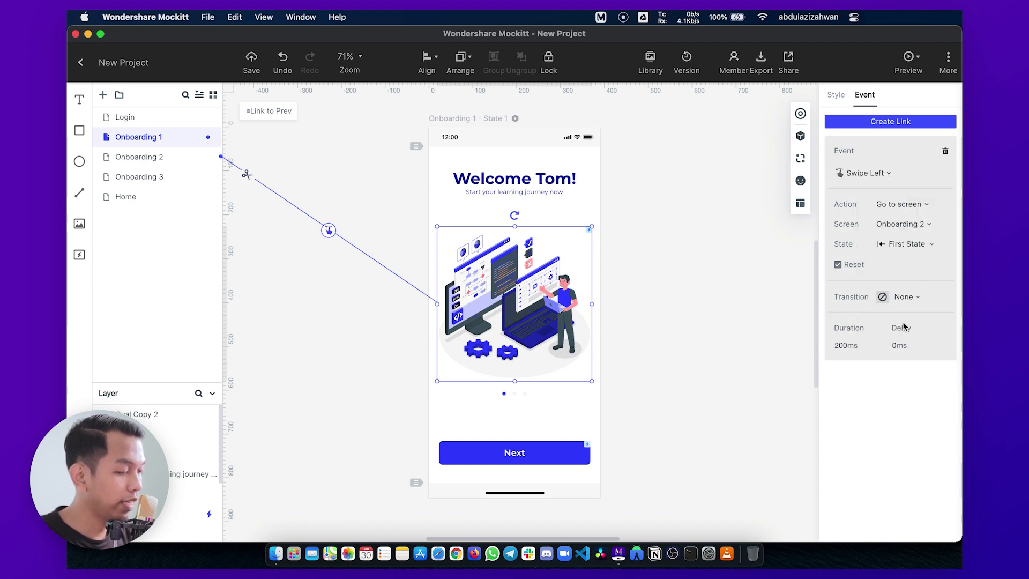
Set the Onboarding 1 illustration link's transition to R Slide with a duration of 500 ms
{"action": "left_click", "coordinate": [918, 298]}
{"action": "left_click", "coordinate": [870, 402]}
{"action": "left_click", "coordinate": [869, 347]}
{"action": "left_click", "coordinate": [855, 364]}
Preview Onboarding 1, test swiping left on the illustration and return to the editor
{"action": "left_click", "coordinate": [908, 57]}
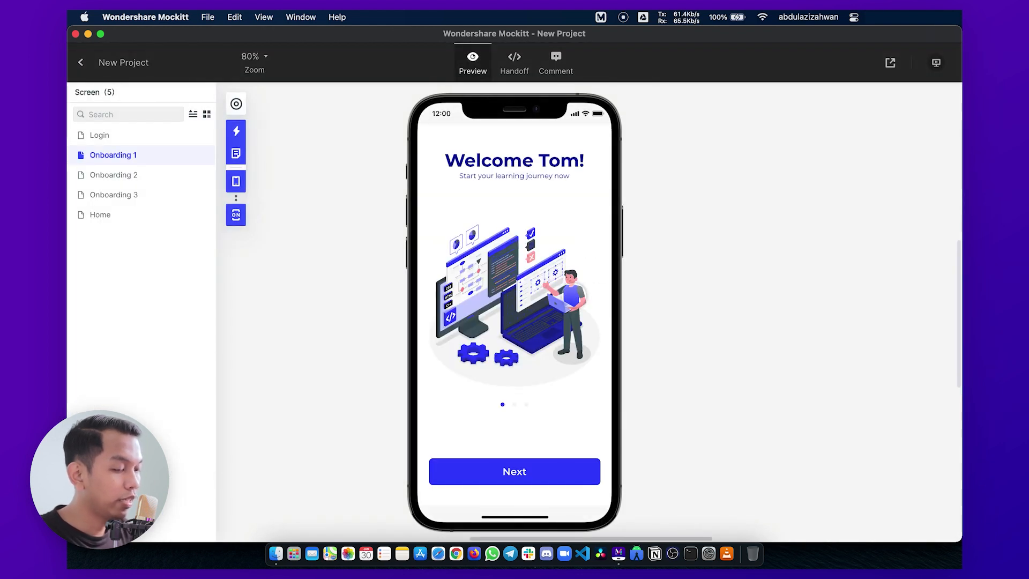
{"action": "left_click_drag", "start_coordinate": [589, 308], "coordinate": [453, 306]}
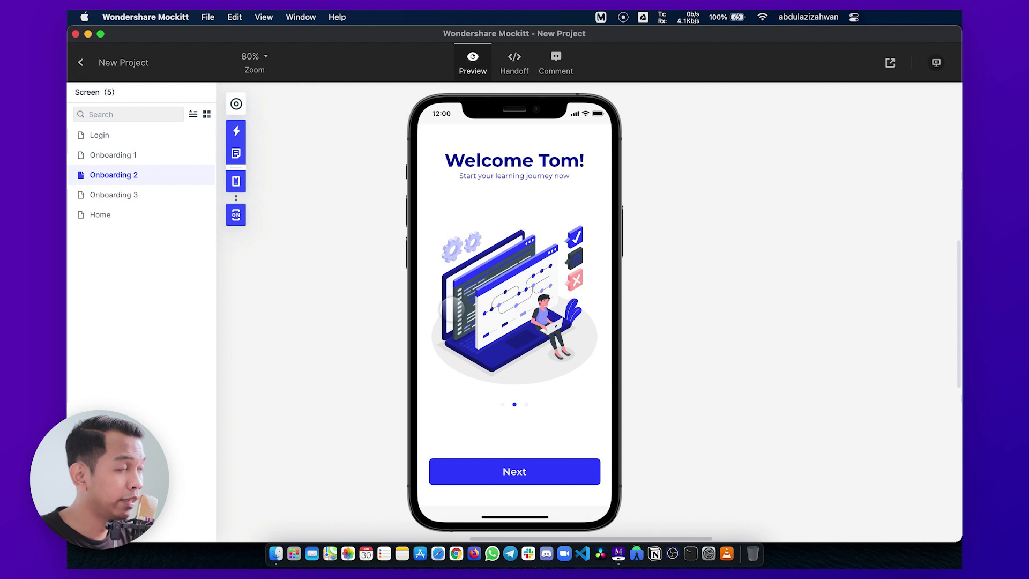
{"action": "key", "text": "Escape"}
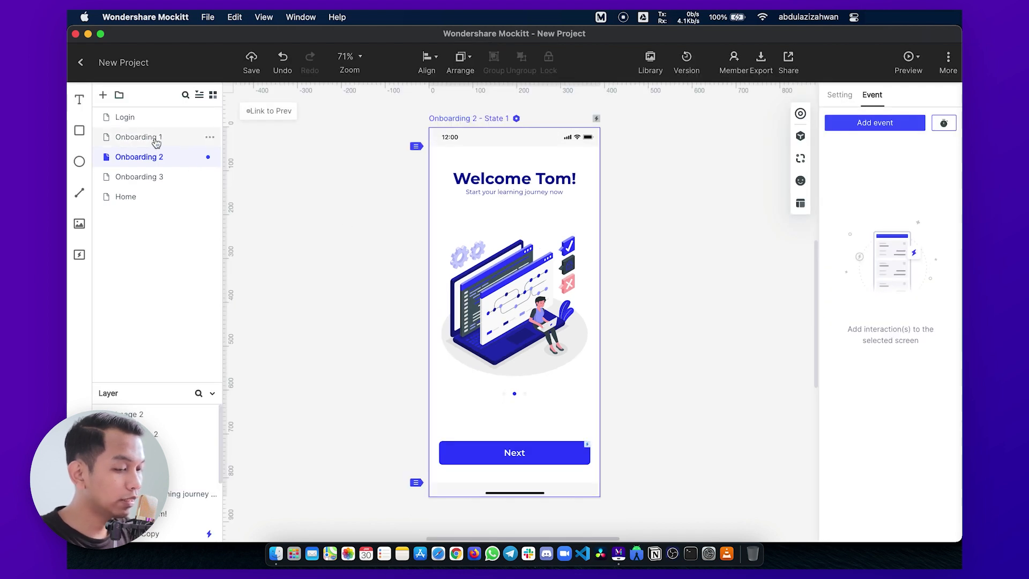
Link the Onboarding 2 illustration back to Onboarding 1, using Swipe Right as the trigger
{"action": "left_click", "coordinate": [576, 371]}
{"action": "left_click_drag", "start_coordinate": [591, 304], "coordinate": [184, 142]}
{"action": "left_click", "coordinate": [863, 177]}
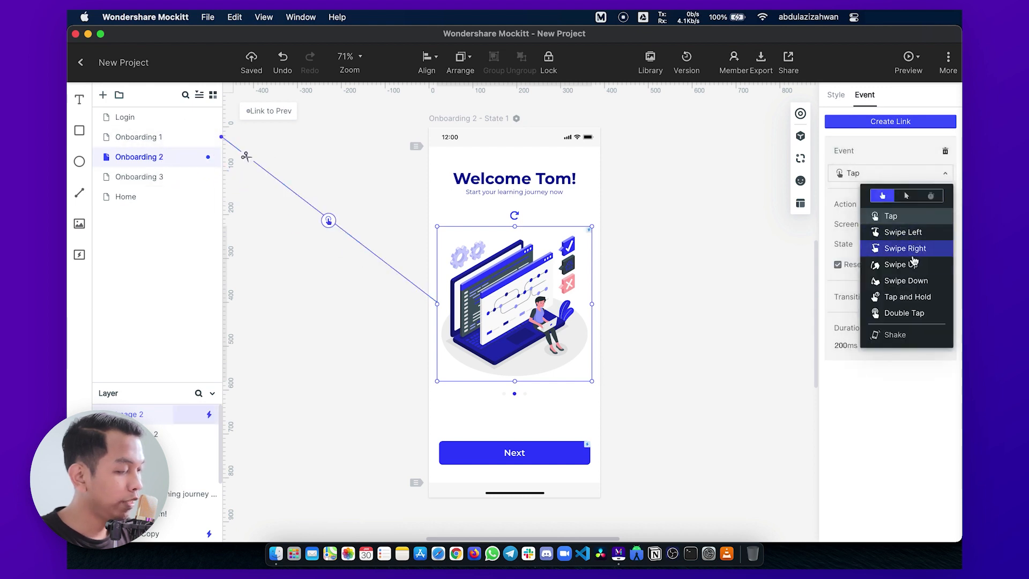
{"action": "left_click", "coordinate": [908, 251]}
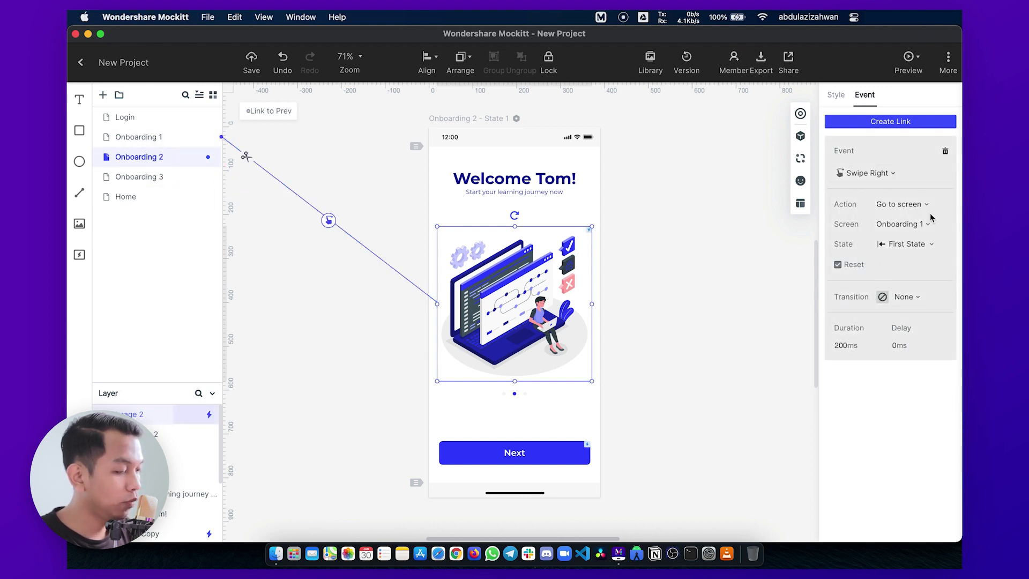
Set the Onboarding 2 illustration's Swipe Right transition to L Slide with a duration of 500 ms
{"action": "left_click", "coordinate": [932, 299]}
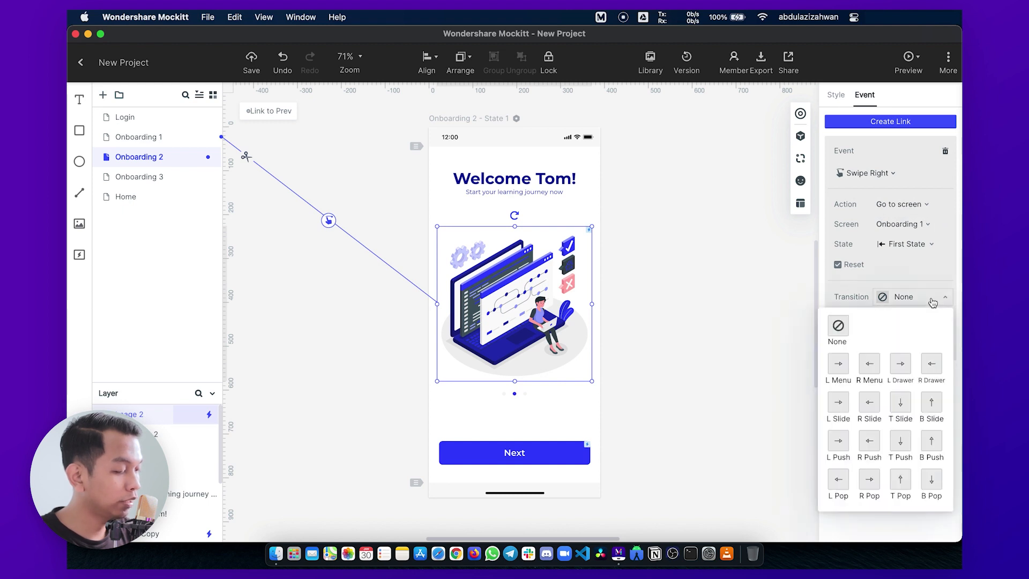
{"action": "left_click", "coordinate": [838, 409]}
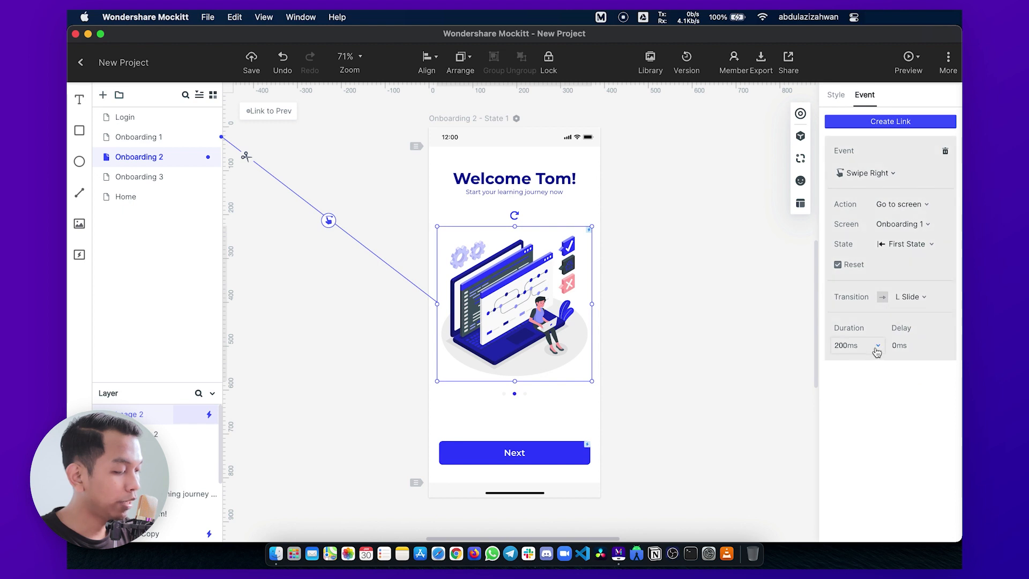
{"action": "left_click", "coordinate": [874, 349]}
{"action": "left_click", "coordinate": [869, 369]}
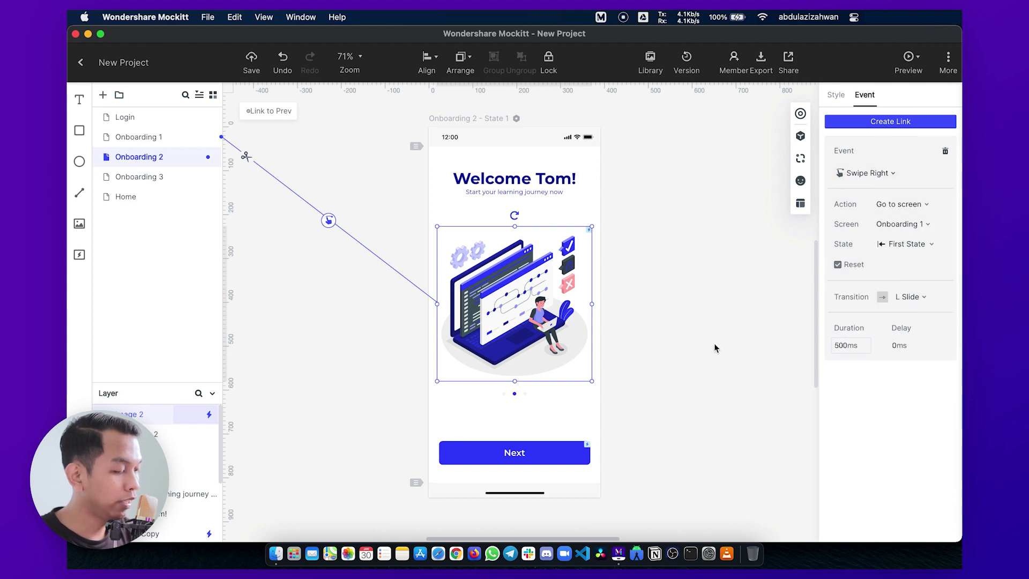
Add a second event to the Onboarding 2 illustration that goes to the Onboarding 3 screen on Swipe Left
{"action": "left_click", "coordinate": [890, 122]}
{"action": "left_click", "coordinate": [852, 182]}
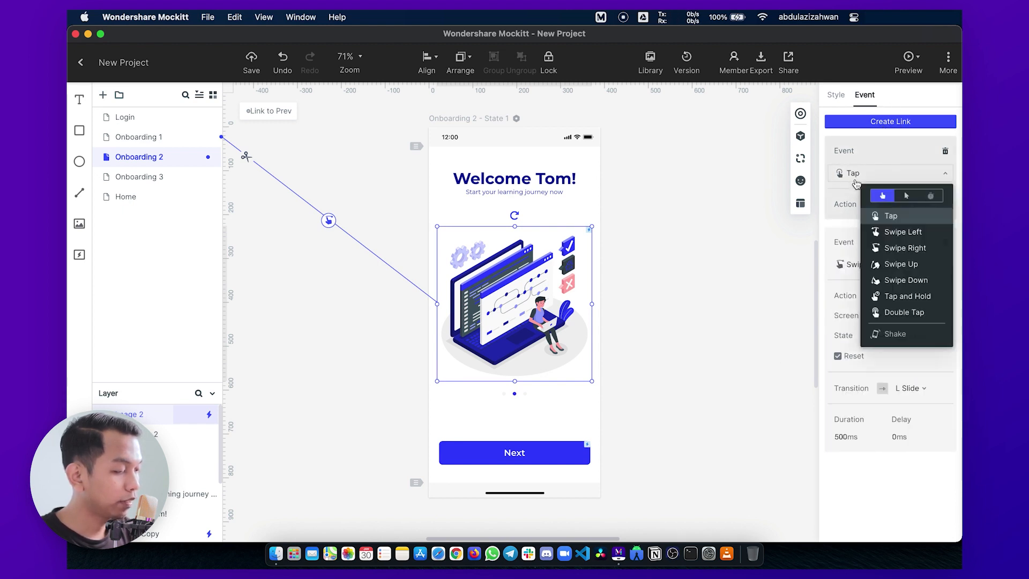
{"action": "left_click", "coordinate": [879, 236]}
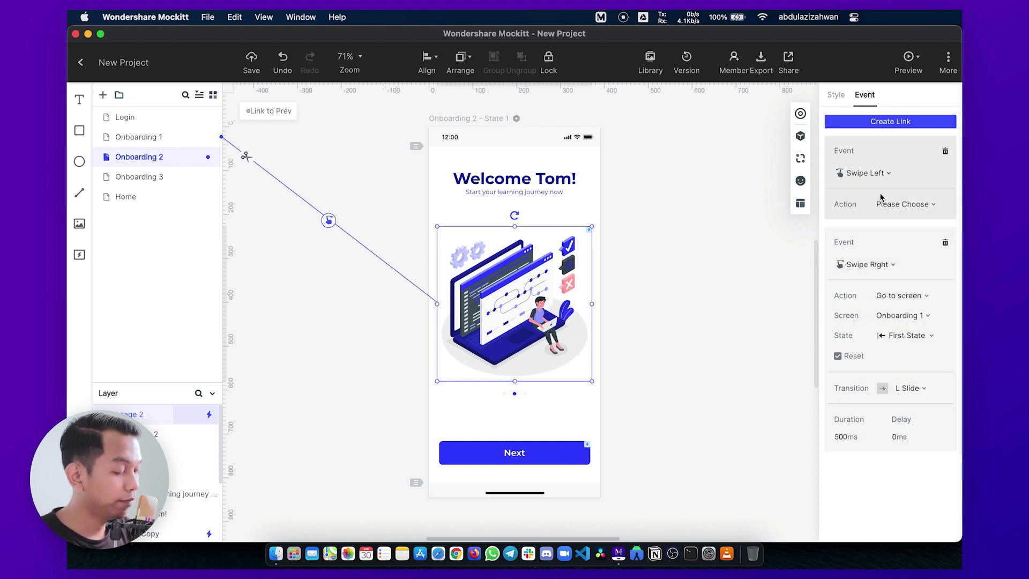
{"action": "left_click", "coordinate": [898, 208]}
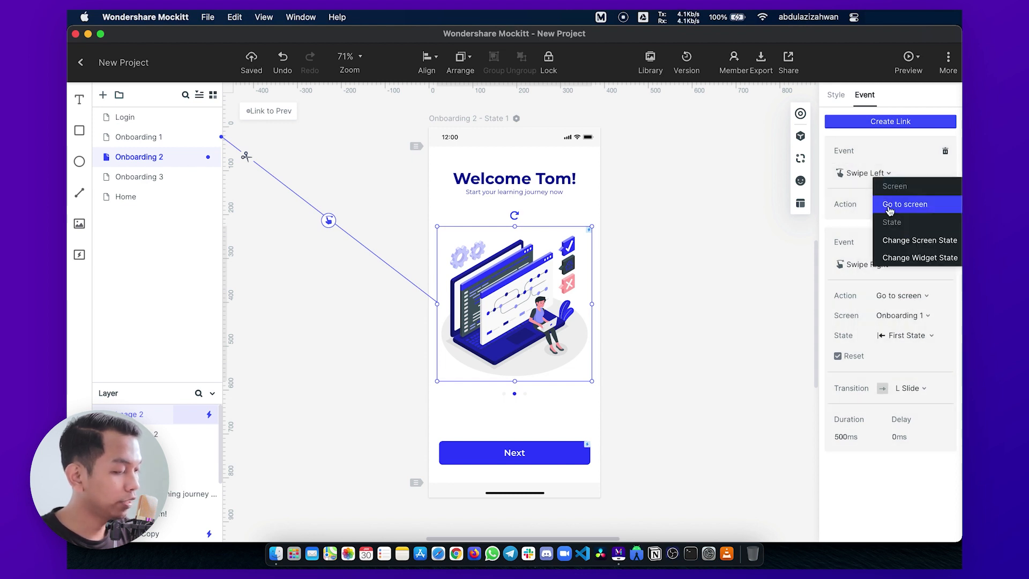
{"action": "left_click", "coordinate": [898, 208]}
{"action": "left_click", "coordinate": [899, 226]}
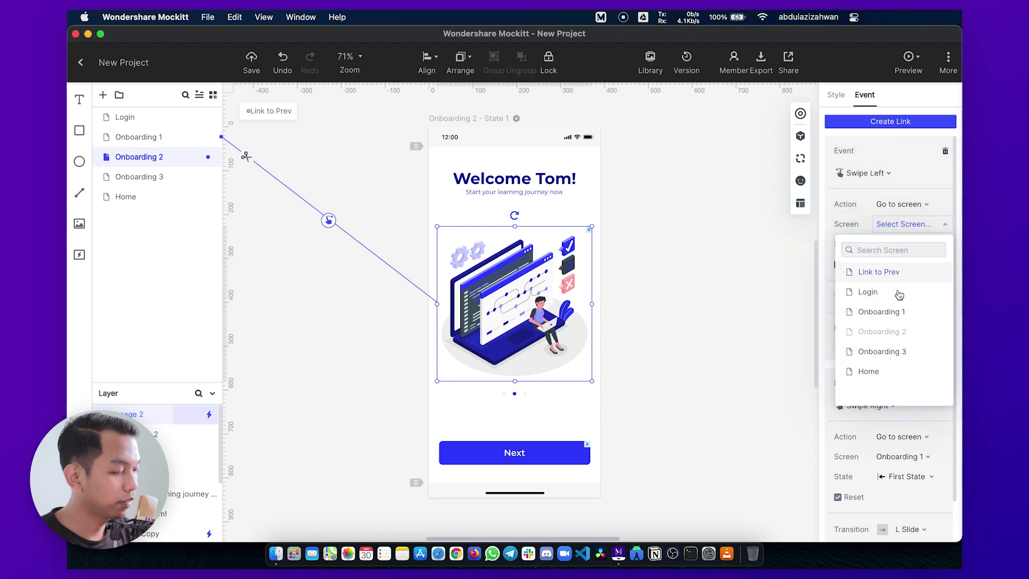
{"action": "left_click", "coordinate": [894, 351]}
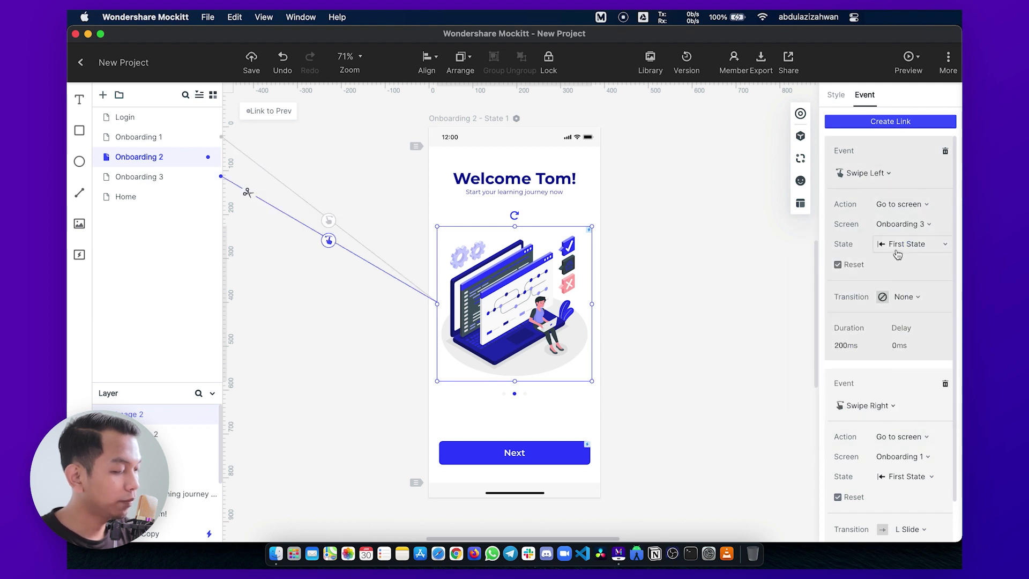
Set the Onboarding 2 illustration's Swipe Left transition to R Slide with a duration of 500 ms
{"action": "left_click", "coordinate": [920, 303]}
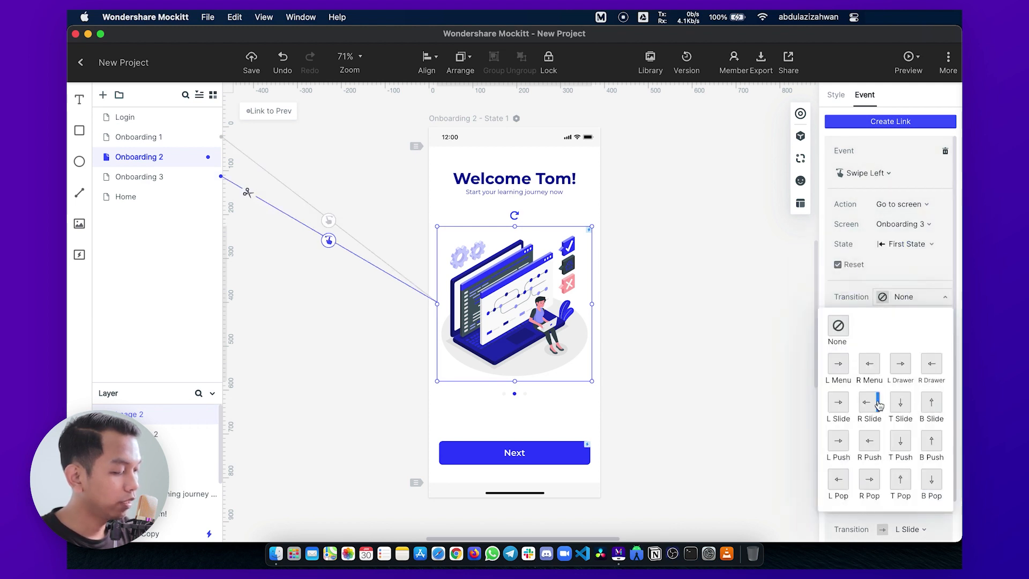
{"action": "left_click", "coordinate": [870, 399]}
{"action": "left_click", "coordinate": [859, 345]}
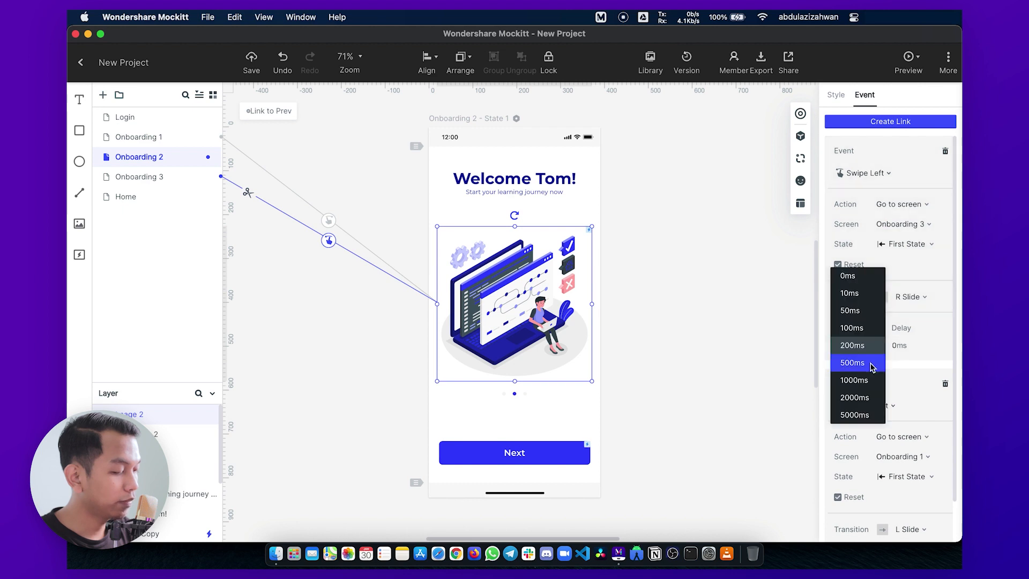
{"action": "left_click", "coordinate": [869, 361]}
Preview from Onboarding 1, test swiping left and right between the onboarding illustrations up to Onboarding 3, and return to the editor
{"action": "left_click", "coordinate": [131, 137]}
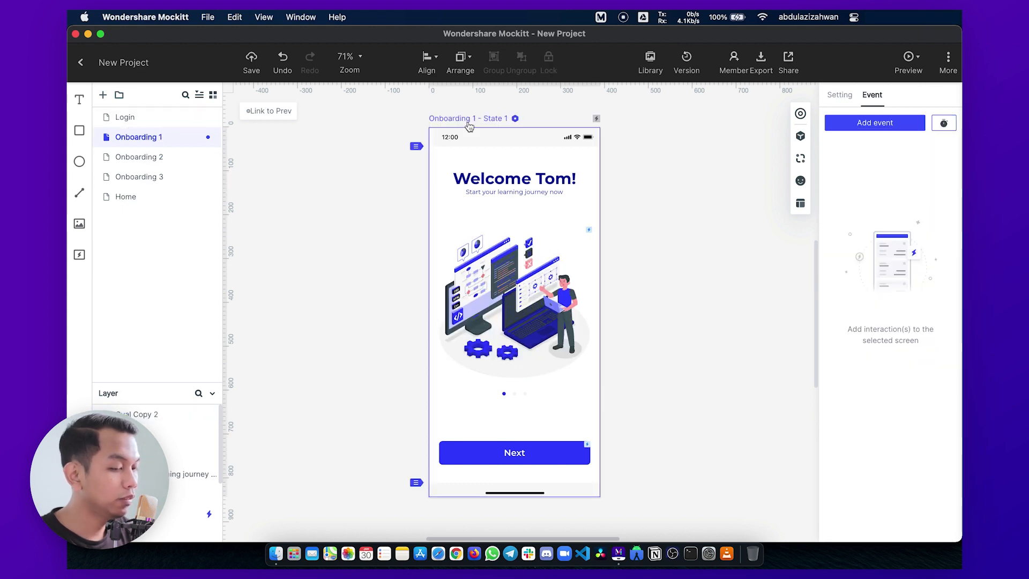
{"action": "left_click", "coordinate": [907, 67]}
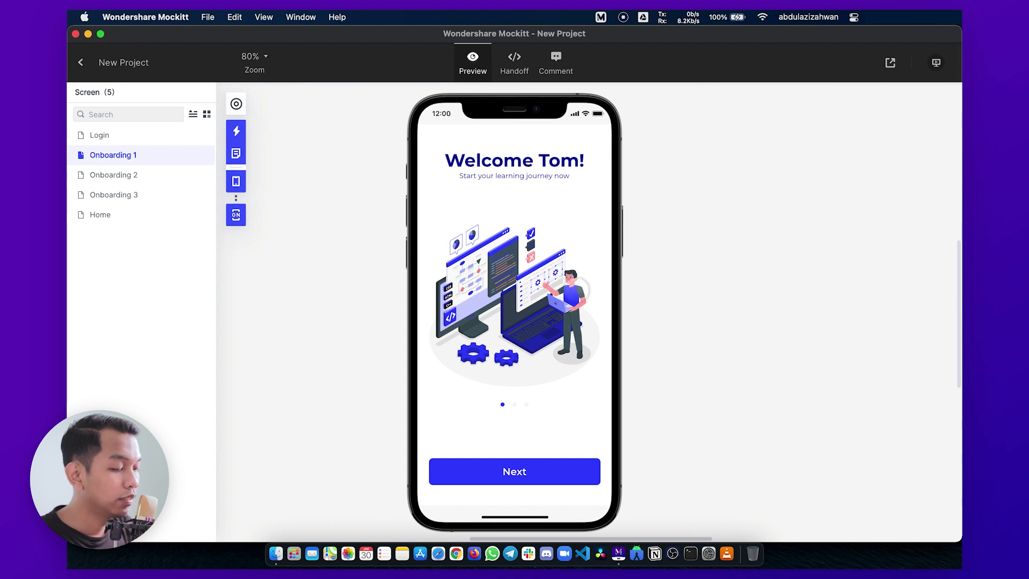
{"action": "left_click_drag", "start_coordinate": [587, 290], "coordinate": [430, 280]}
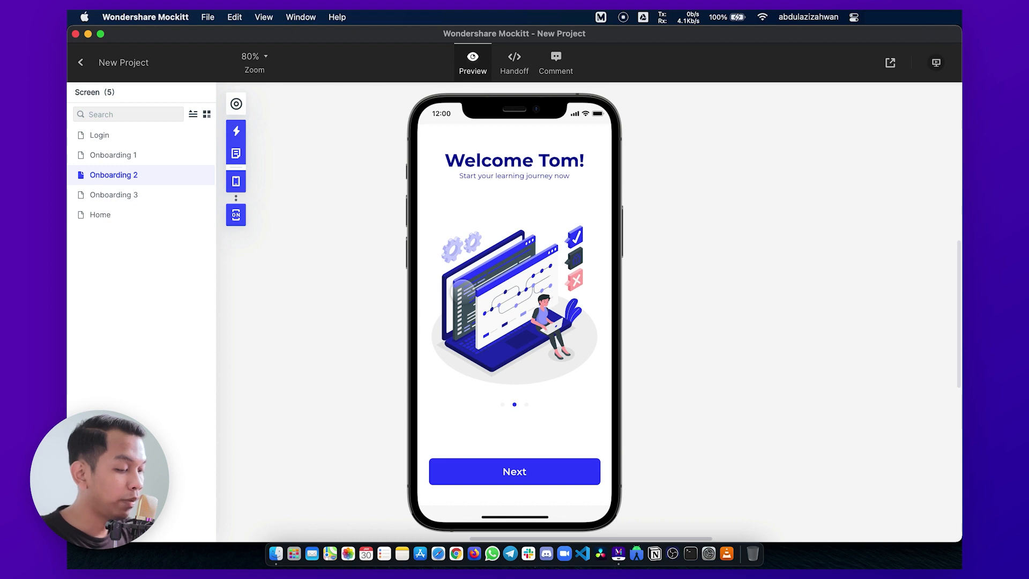
{"action": "left_click", "coordinate": [462, 291]}
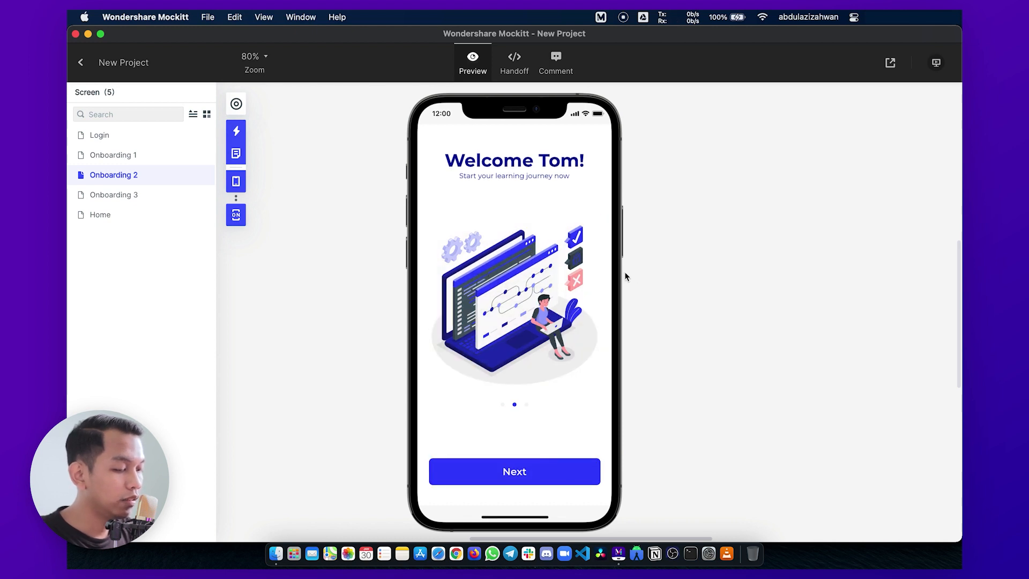
{"action": "left_click_drag", "start_coordinate": [625, 277], "coordinate": [638, 276]}
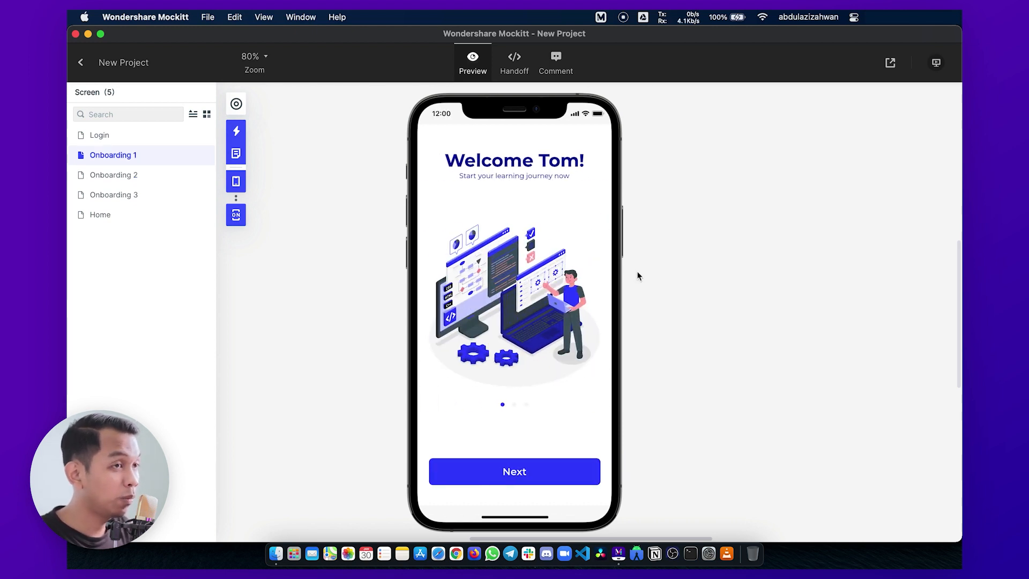
{"action": "left_click_drag", "start_coordinate": [595, 280], "coordinate": [457, 278]}
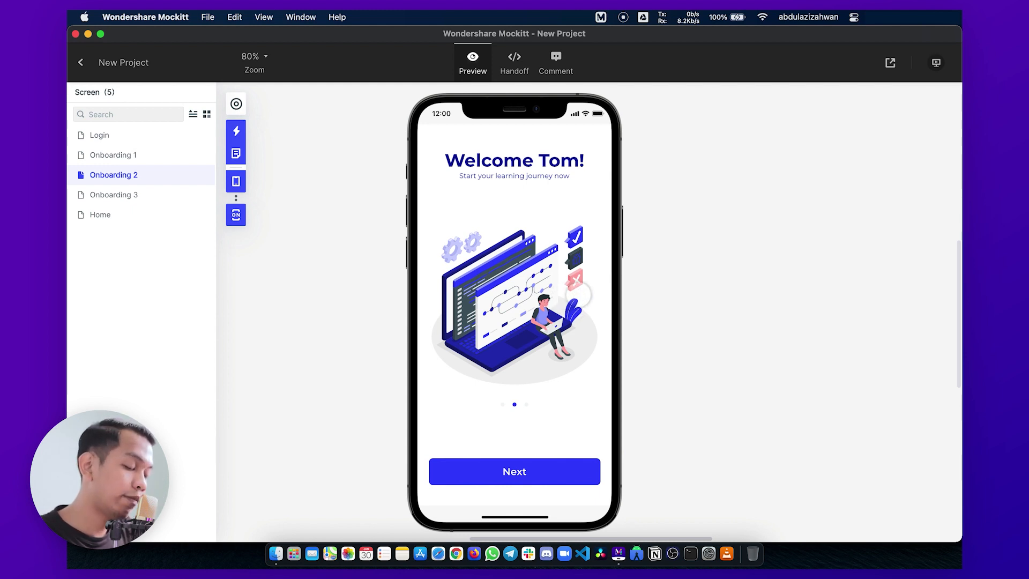
{"action": "left_click_drag", "start_coordinate": [607, 276], "coordinate": [484, 282]}
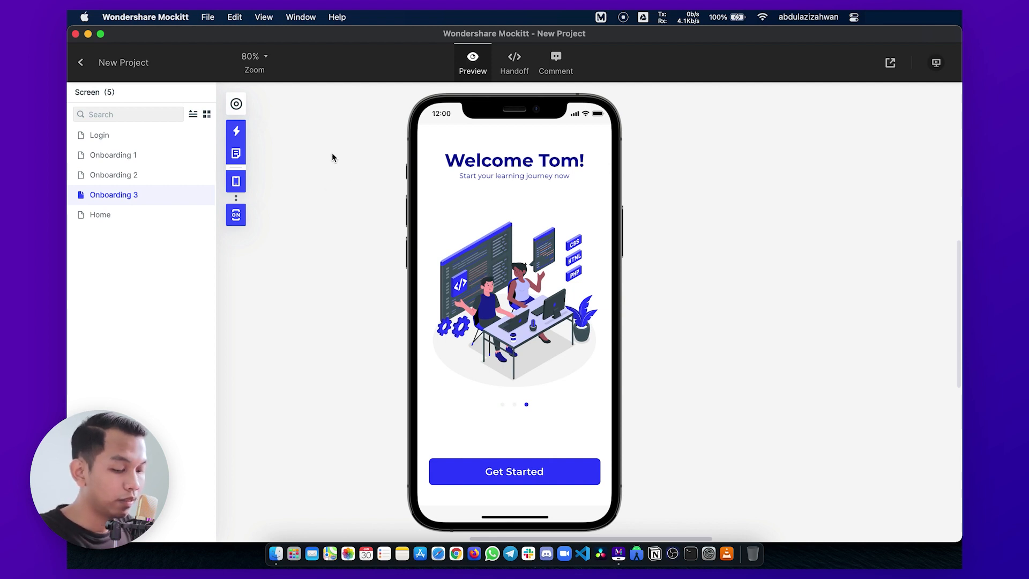
{"action": "key", "text": "Escape"}
Link the Onboarding 3 illustration back to Onboarding 2, using Swipe Right as the trigger
{"action": "left_click", "coordinate": [512, 295]}
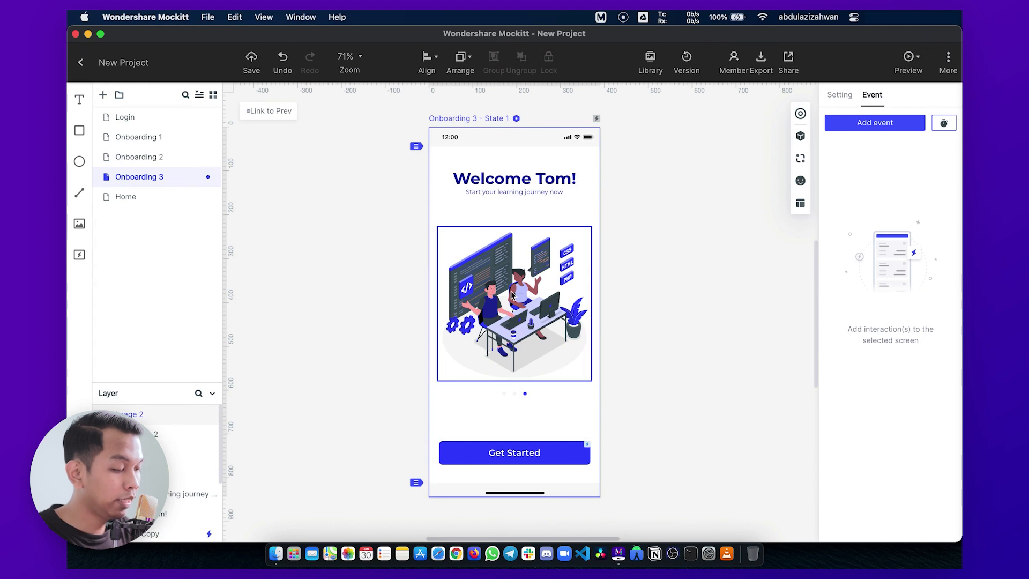
{"action": "left_click", "coordinate": [512, 295]}
{"action": "left_click_drag", "start_coordinate": [421, 304], "coordinate": [188, 157]}
{"action": "left_click", "coordinate": [890, 172]}
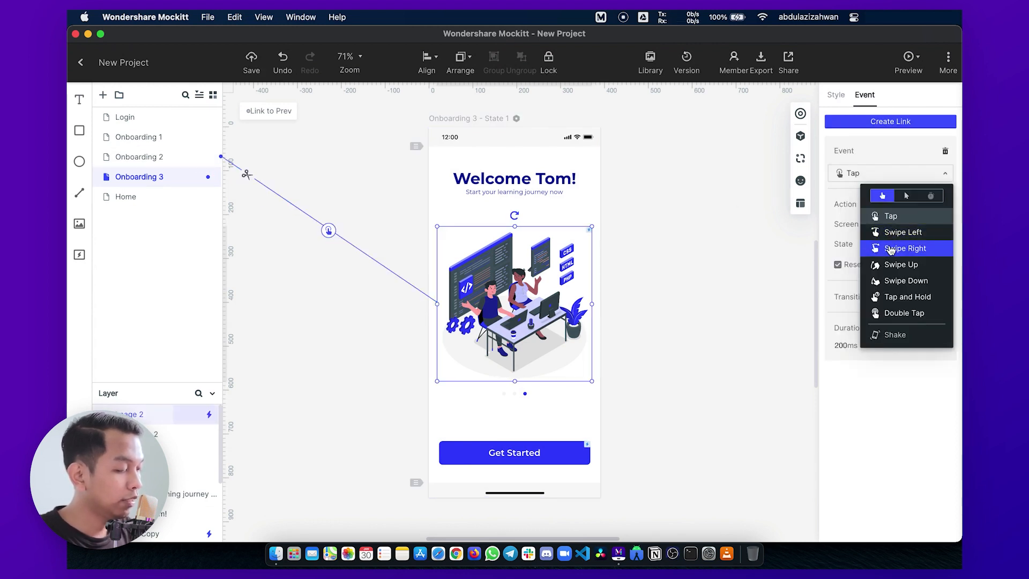
{"action": "left_click", "coordinate": [890, 249]}
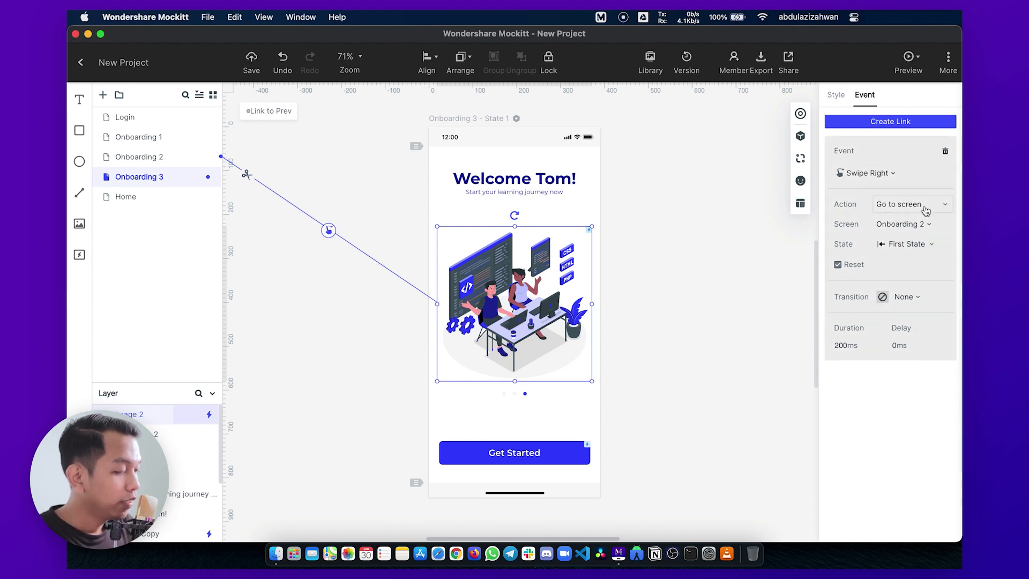
Set the Onboarding 3 illustration's Swipe Right transition to L Slide with a duration of 500 ms
{"action": "left_click", "coordinate": [906, 297]}
{"action": "left_click", "coordinate": [838, 402]}
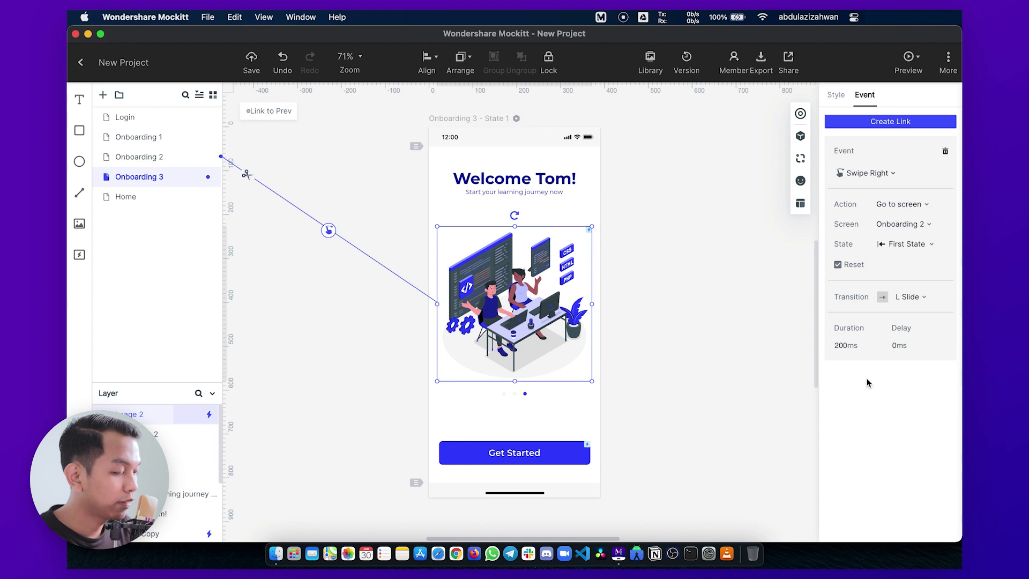
{"action": "left_click", "coordinate": [880, 347]}
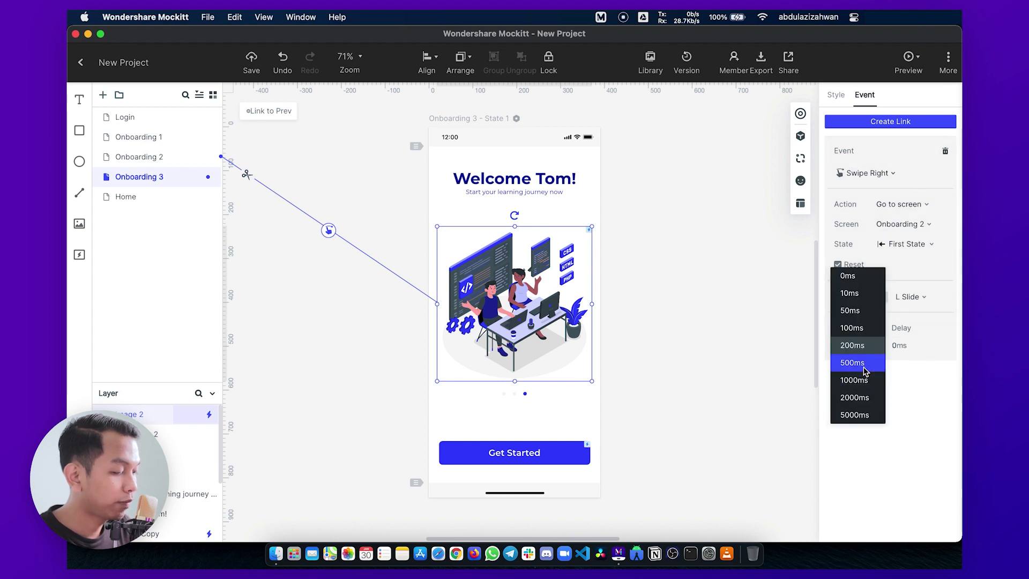
{"action": "left_click", "coordinate": [874, 363]}
Preview Onboarding 3, test swiping right to Onboarding 2 and left again, and return to the editor
{"action": "left_click", "coordinate": [910, 61]}
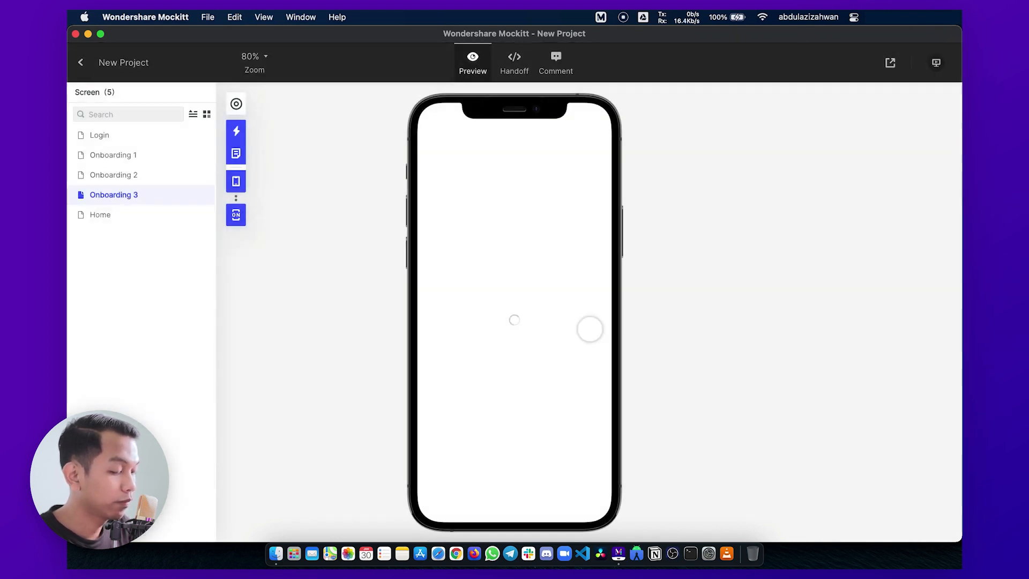
{"action": "left_click_drag", "start_coordinate": [518, 285], "coordinate": [606, 284]}
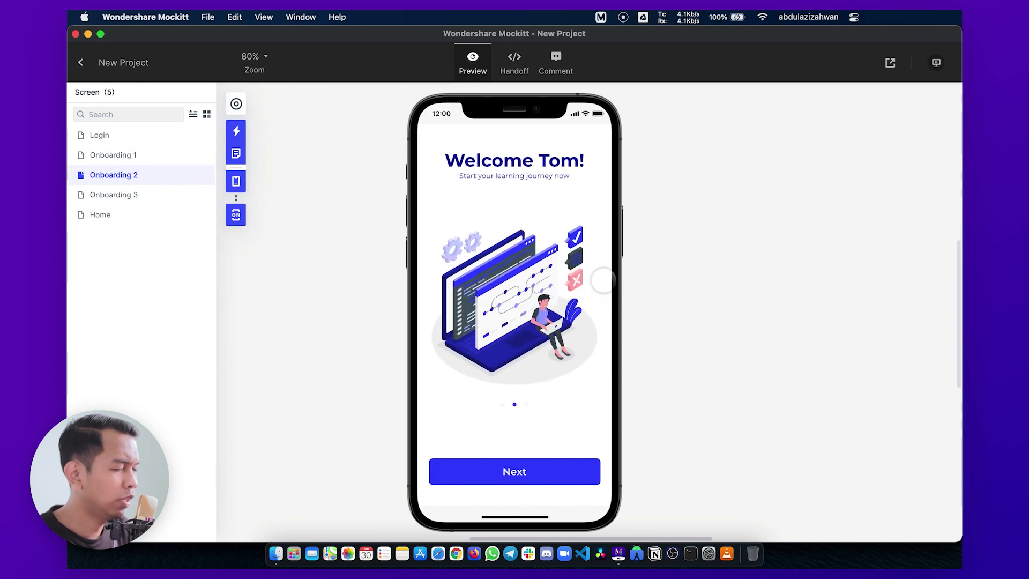
{"action": "left_click_drag", "start_coordinate": [603, 280], "coordinate": [502, 285]}
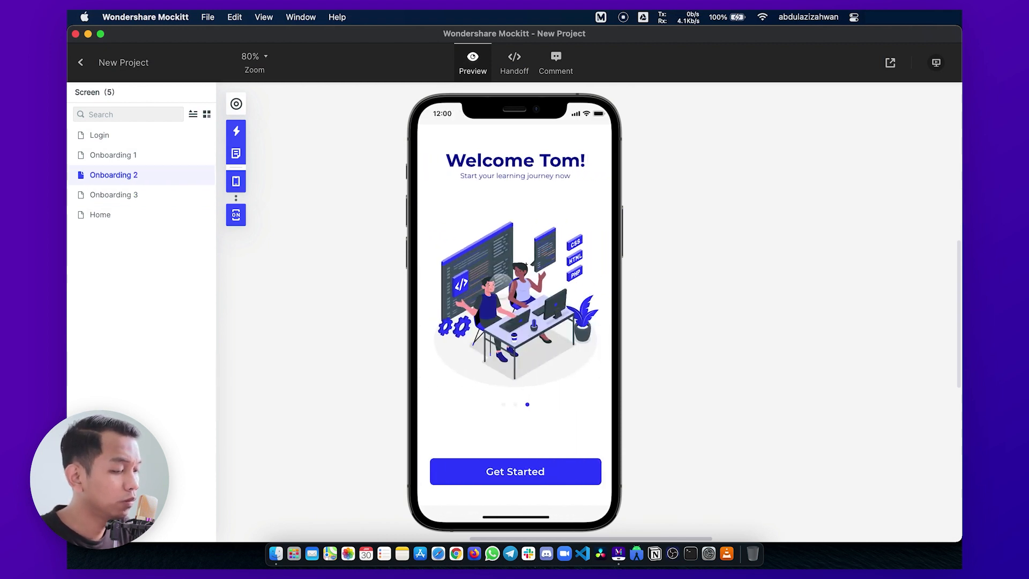
{"action": "key", "text": "Escape"}
{"action": "left_click", "coordinate": [680, 425]}
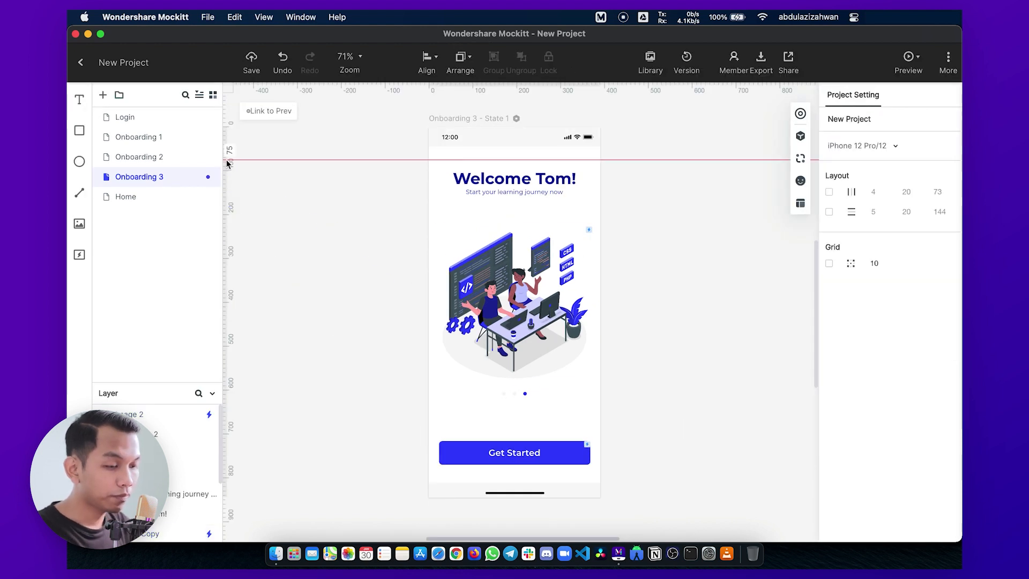
Preview the whole flow from the Login screen through the onboarding screens to Home using the prototype's buttons and swipes, and return to the editor
{"action": "left_click", "coordinate": [139, 120]}
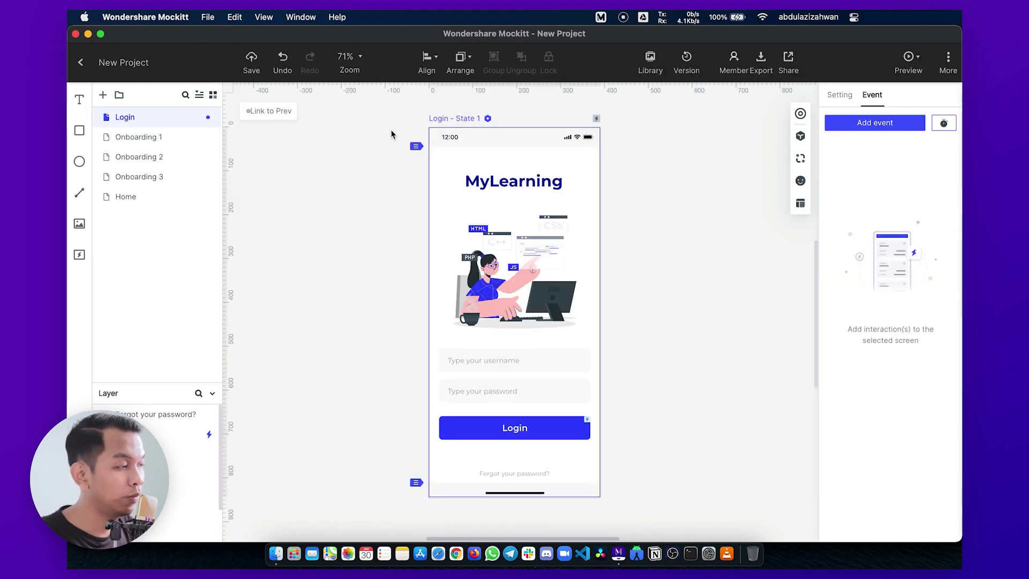
{"action": "left_click", "coordinate": [678, 221]}
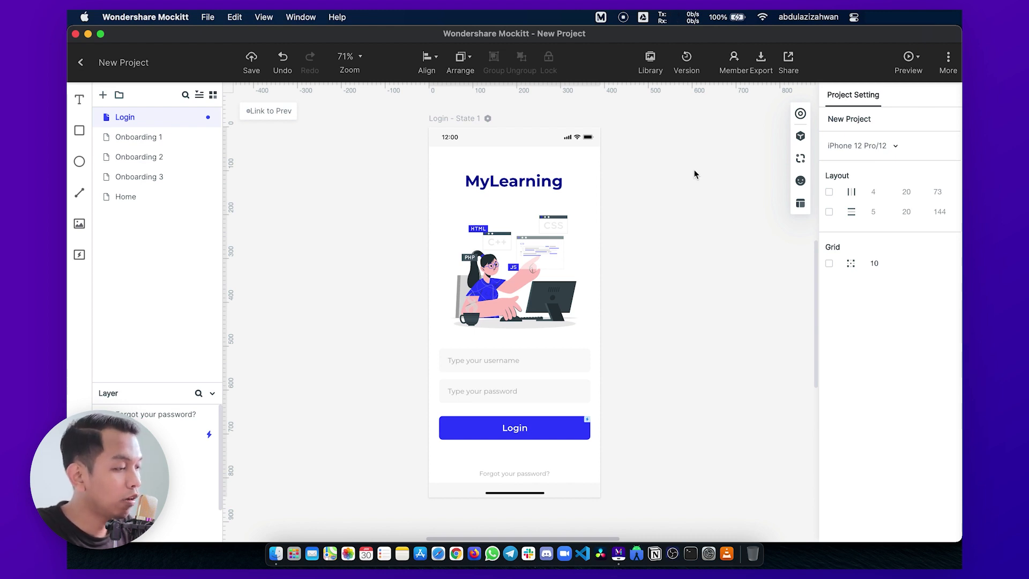
{"action": "left_click", "coordinate": [909, 57]}
{"action": "left_click", "coordinate": [853, 94]}
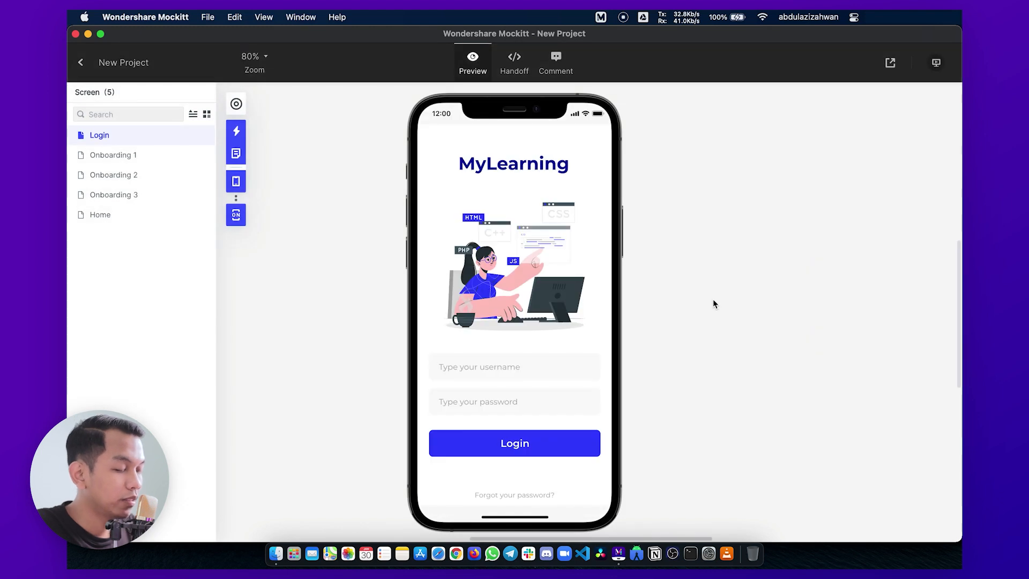
{"action": "left_click", "coordinate": [580, 443]}
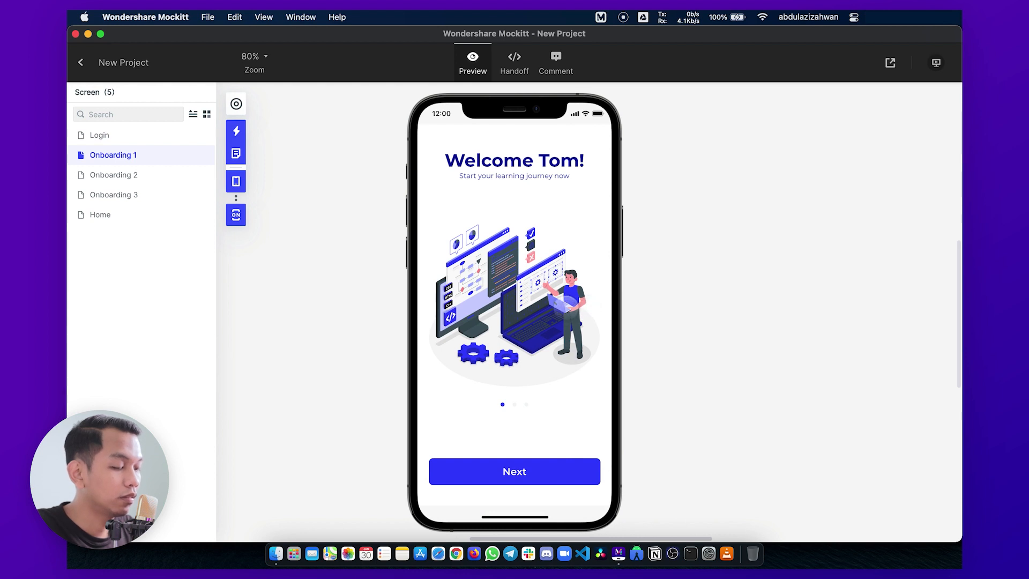
{"action": "left_click_drag", "start_coordinate": [573, 302], "coordinate": [416, 308]}
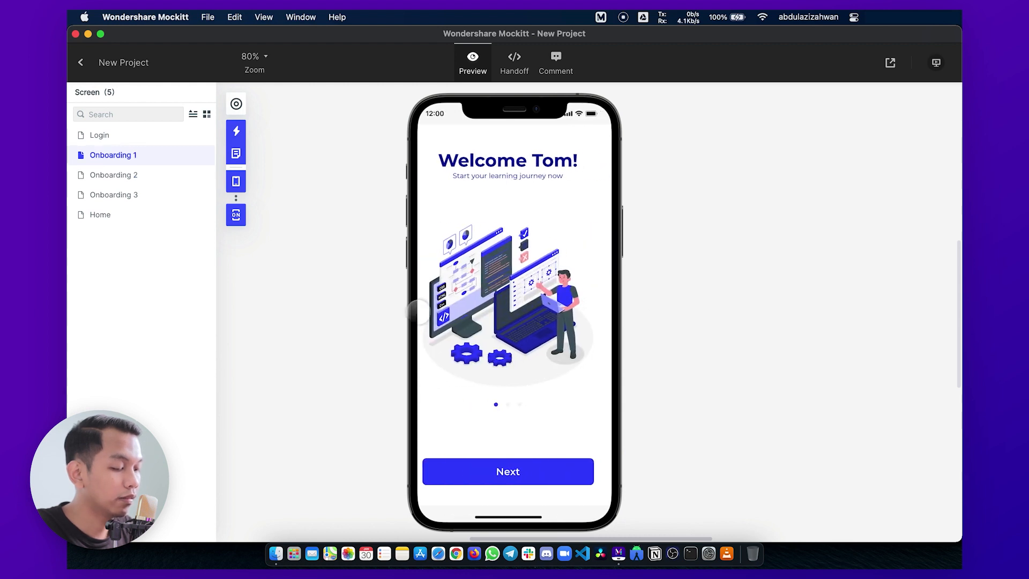
{"action": "left_click", "coordinate": [540, 465]}
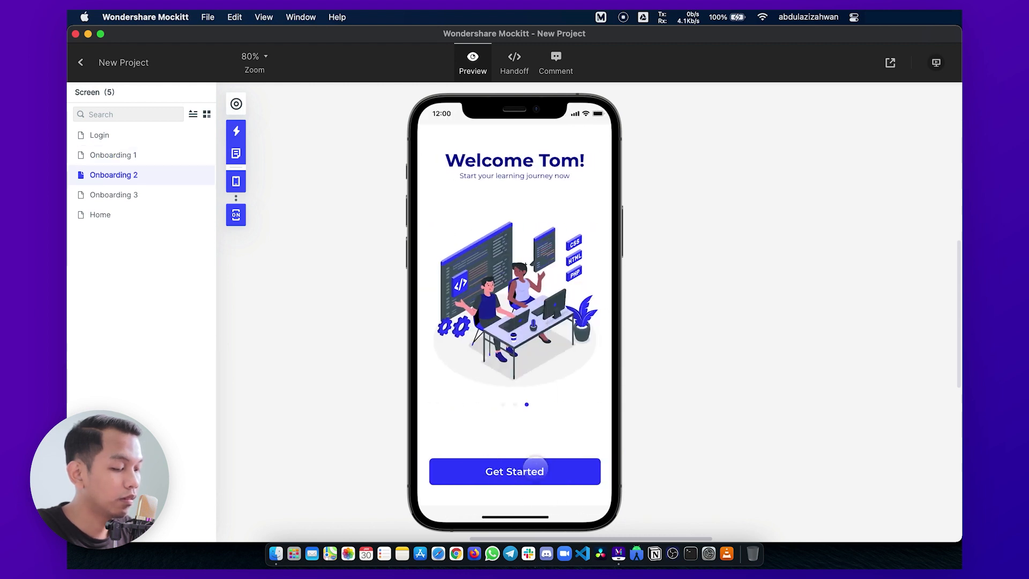
{"action": "left_click", "coordinate": [555, 471]}
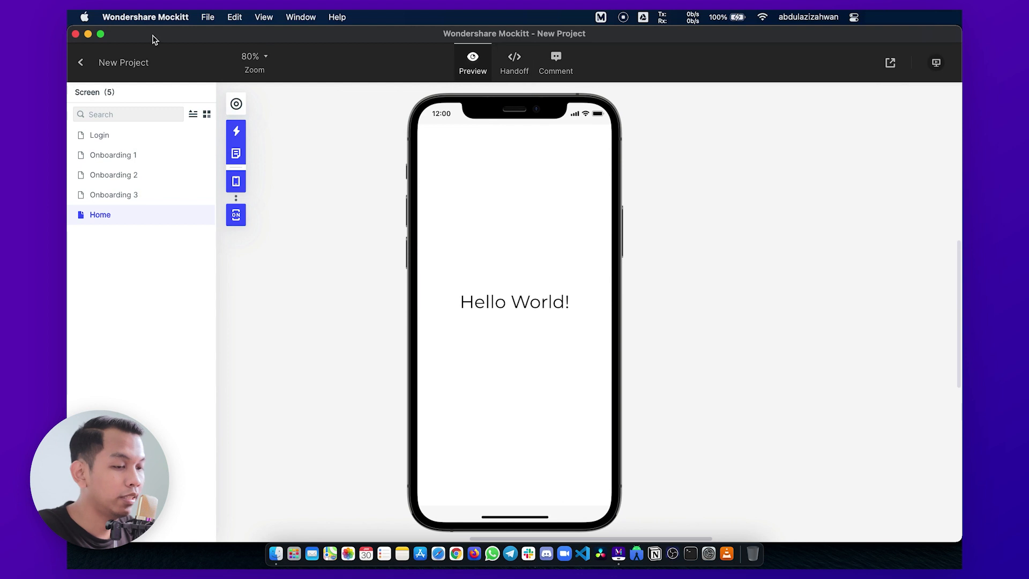
{"action": "left_click", "coordinate": [73, 70]}
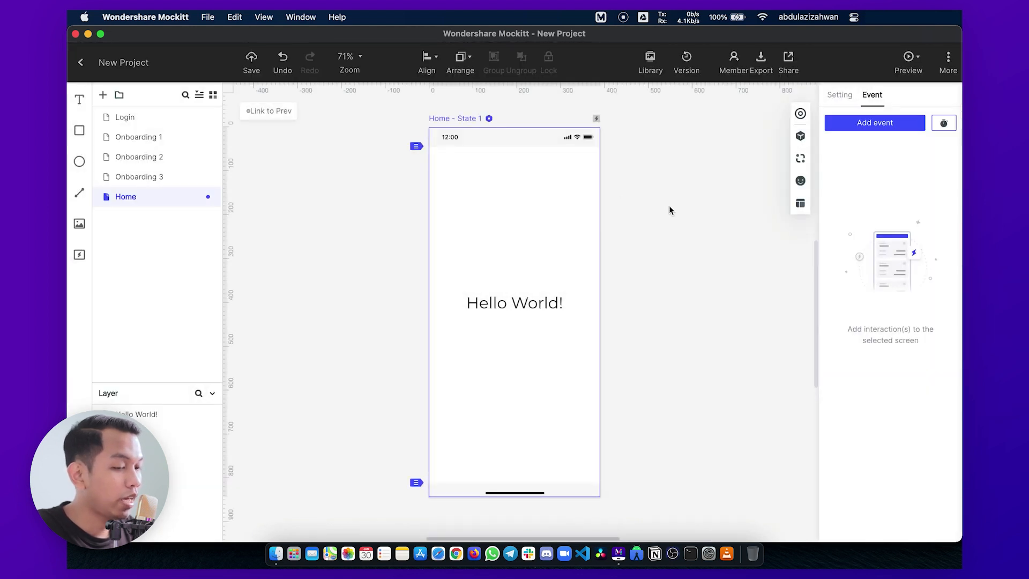
Export the prototype from the Login screen as an Android APK, saved as MyLearning.apk in the Downloads folder
{"action": "left_click", "coordinate": [139, 117]}
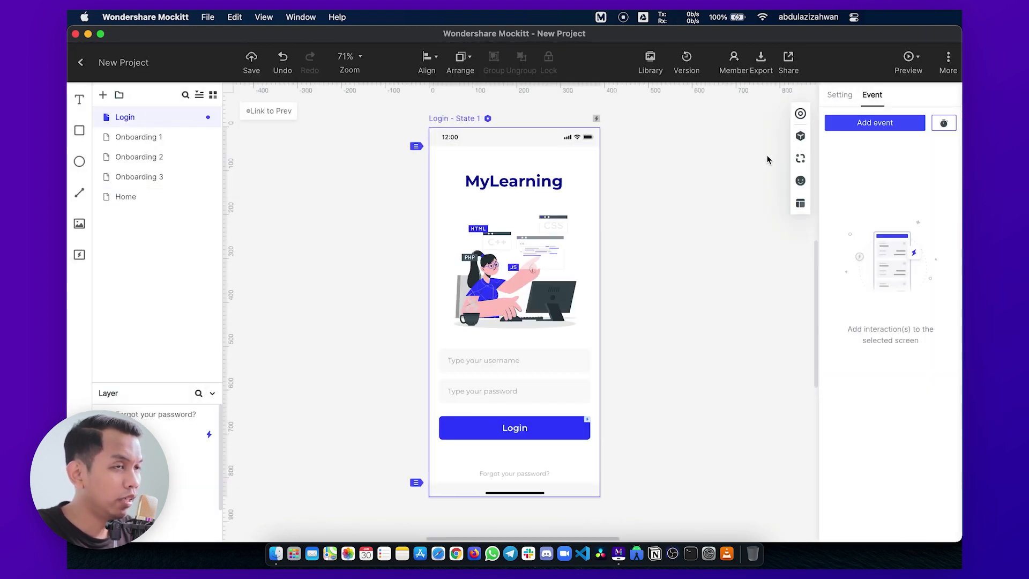
{"action": "left_click", "coordinate": [761, 60]}
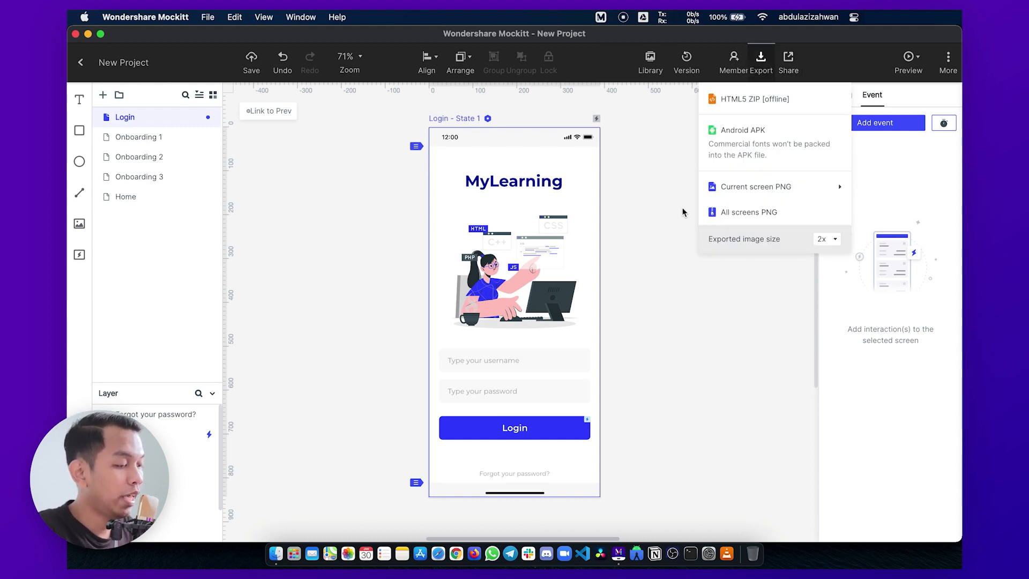
{"action": "left_click", "coordinate": [684, 212]}
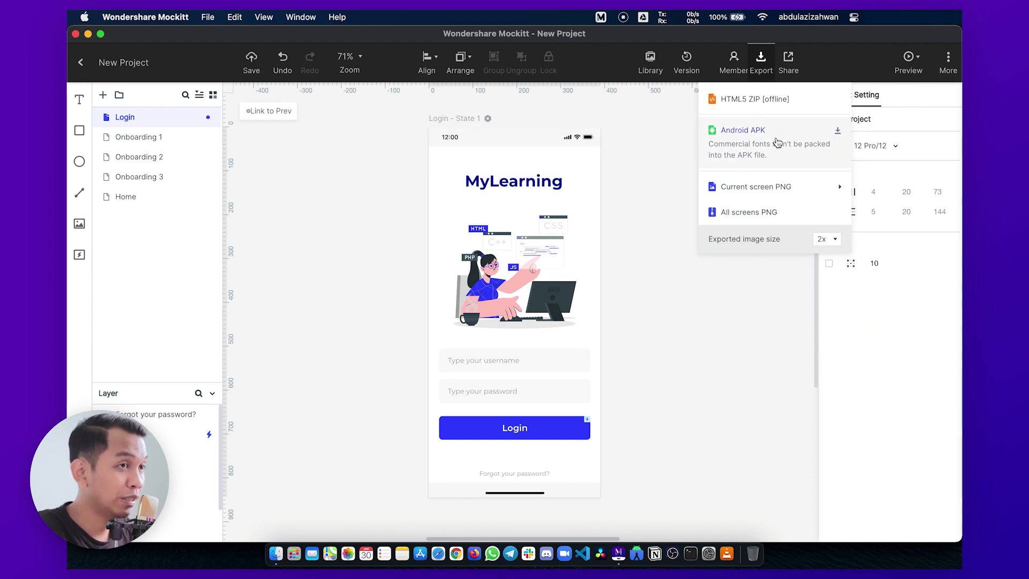
{"action": "left_click", "coordinate": [823, 136]}
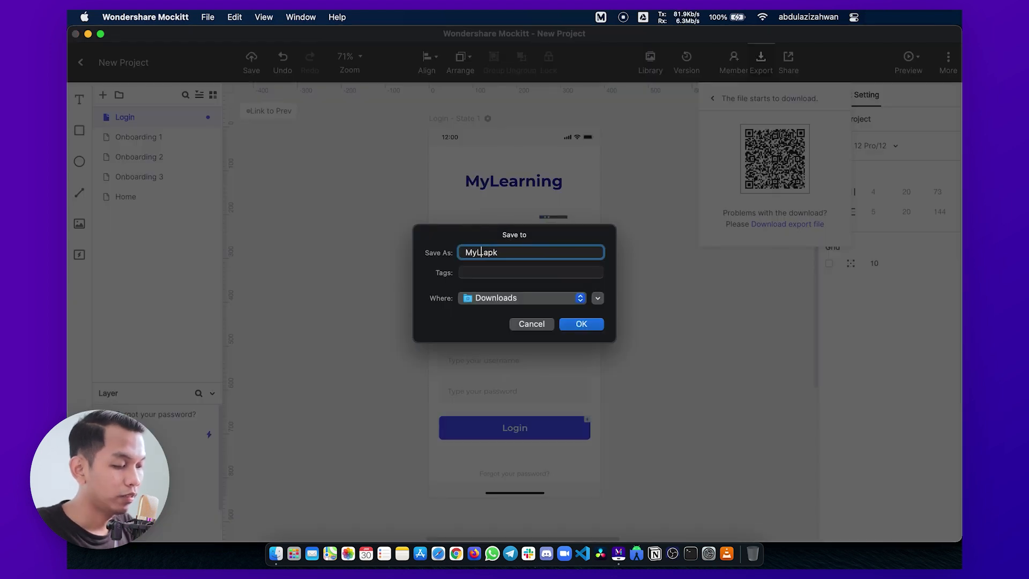
{"action": "type", "text": "ing"}
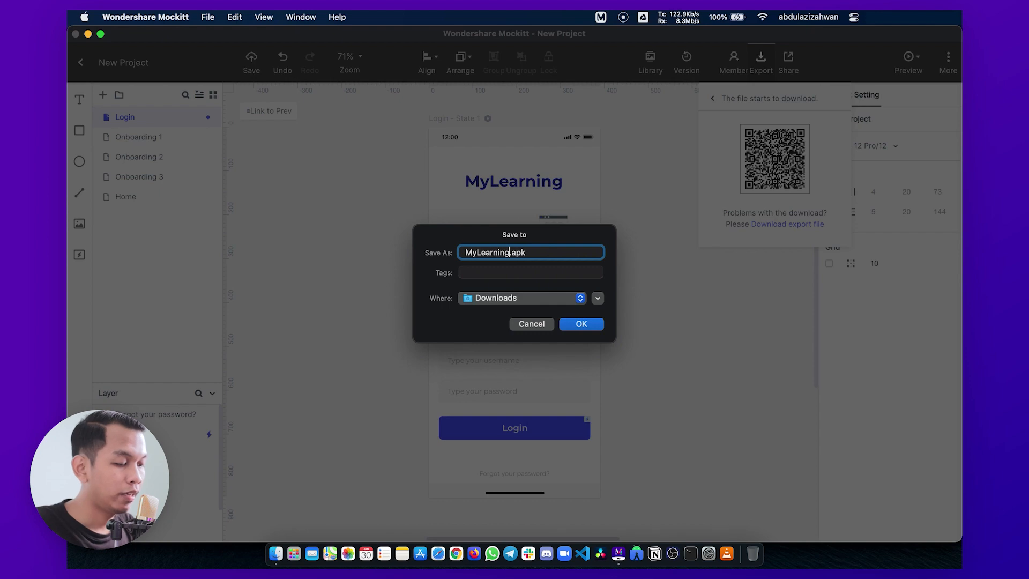
{"action": "left_click", "coordinate": [583, 324]}
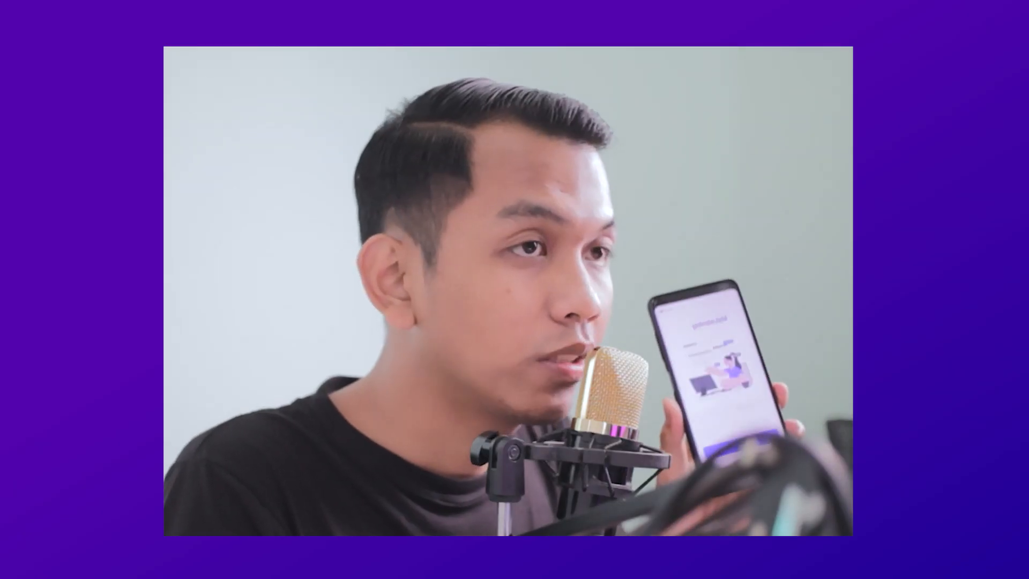